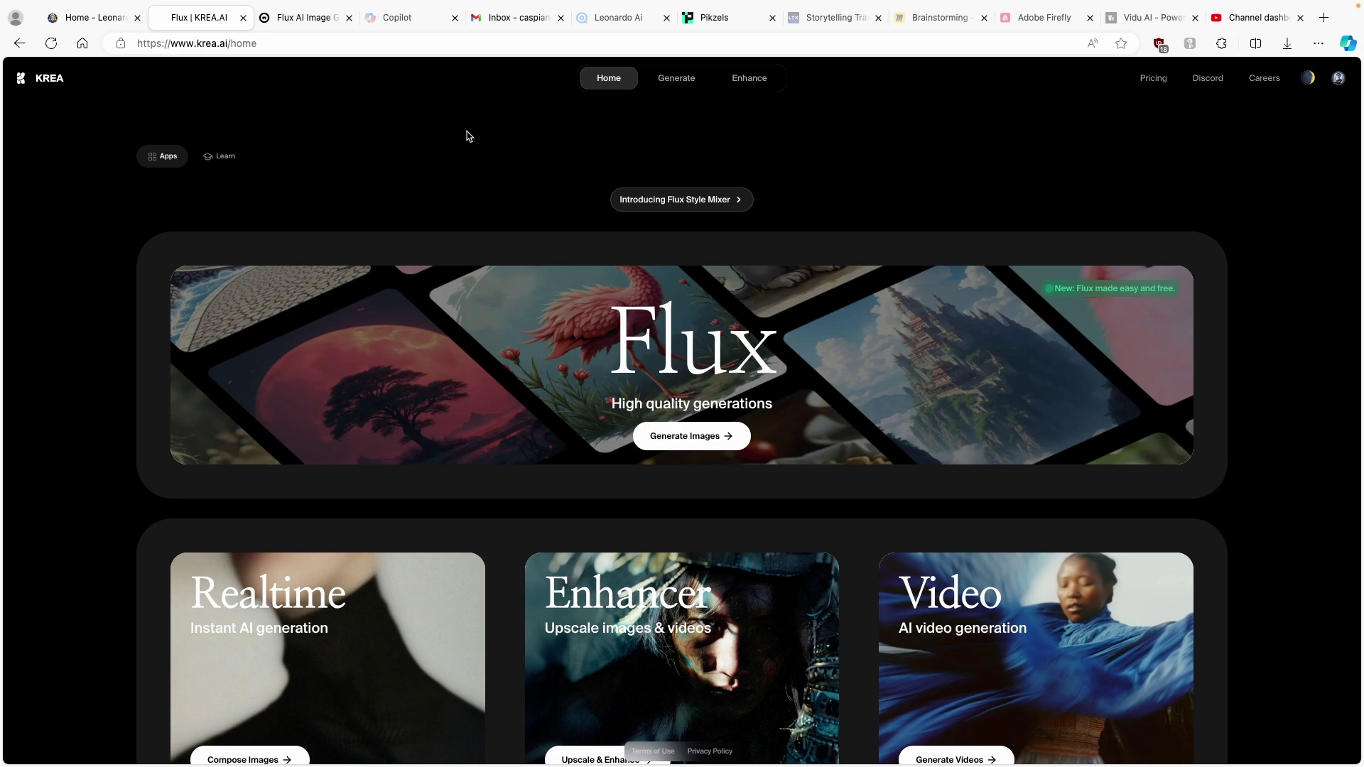
Look over the Flux AI Image Generator, Krea and Leonardo.Ai home pages, ending on Krea
{"action": "left_click", "coordinate": [305, 21]}
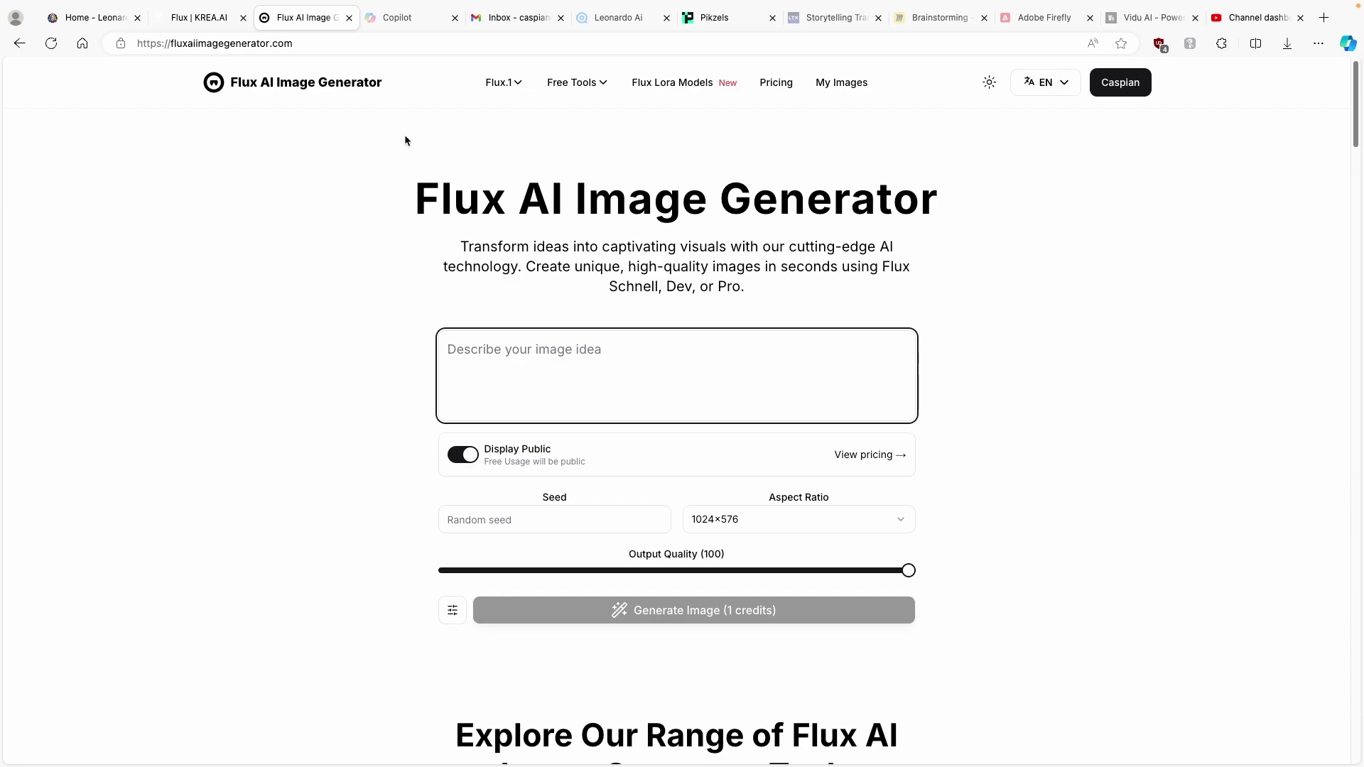
{"action": "left_click", "coordinate": [213, 21]}
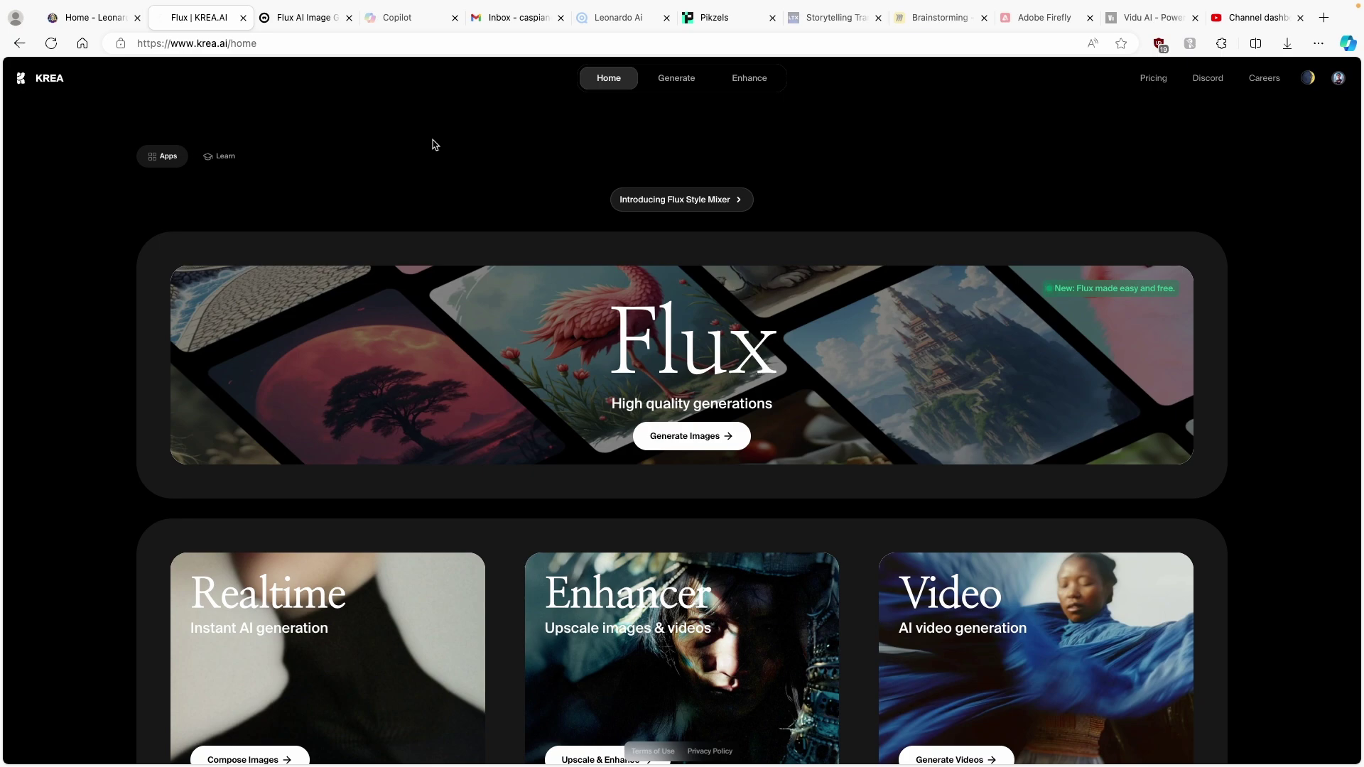
{"action": "left_click", "coordinate": [302, 18]}
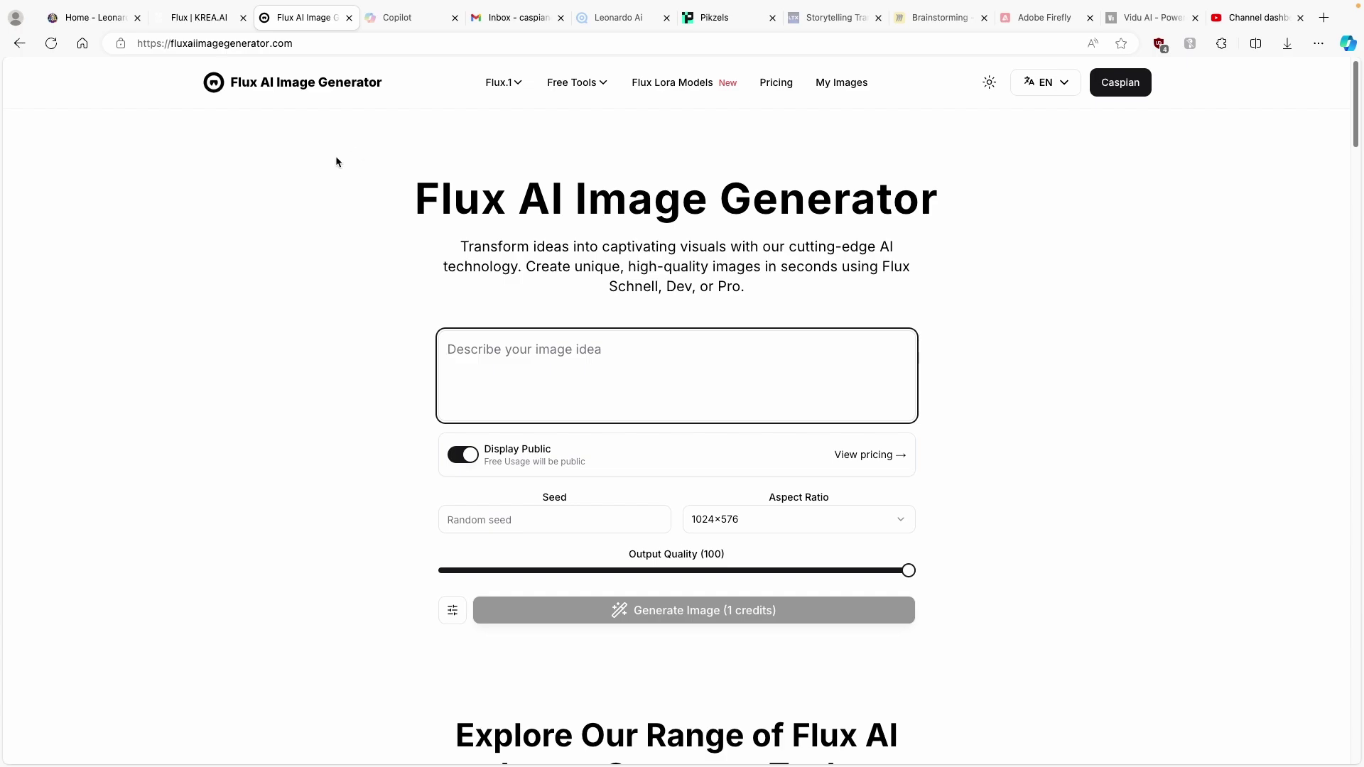
{"action": "left_click", "coordinate": [94, 19]}
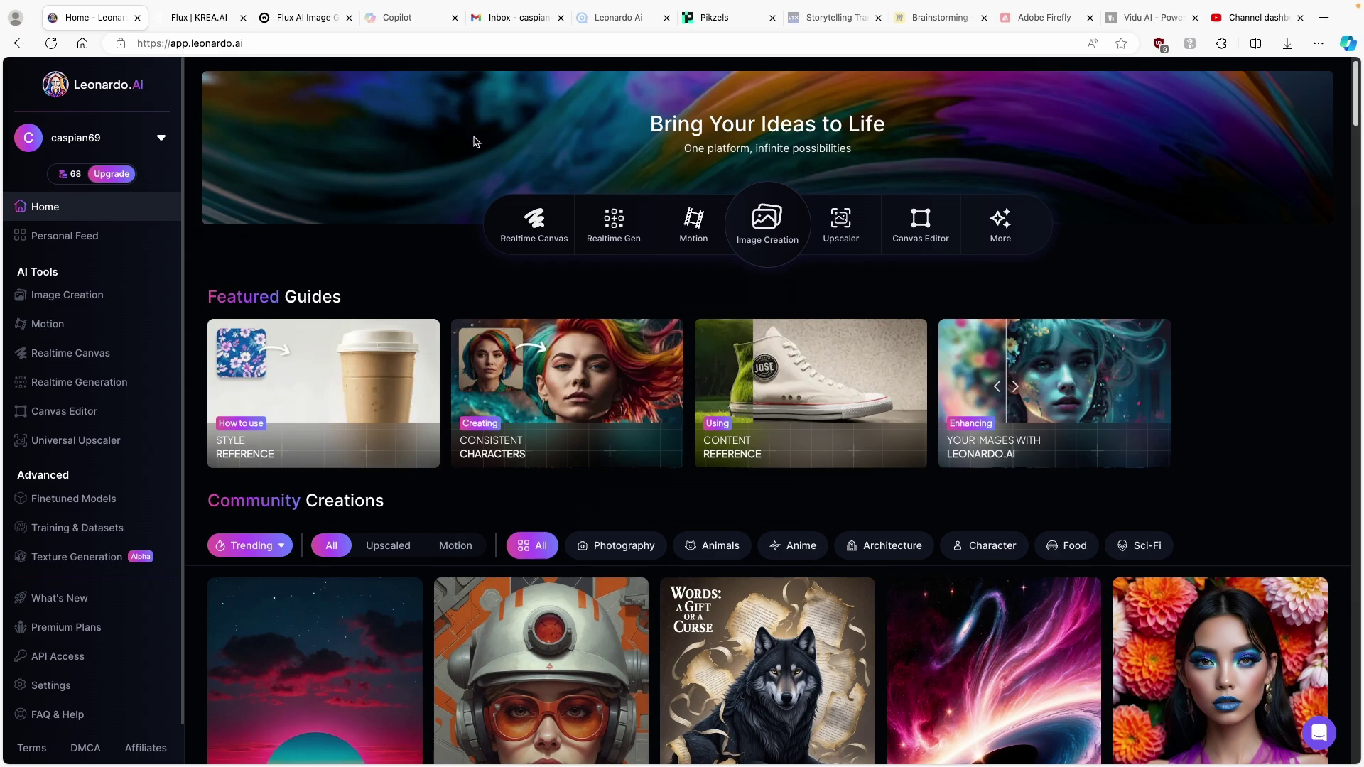
{"action": "left_click", "coordinate": [203, 18]}
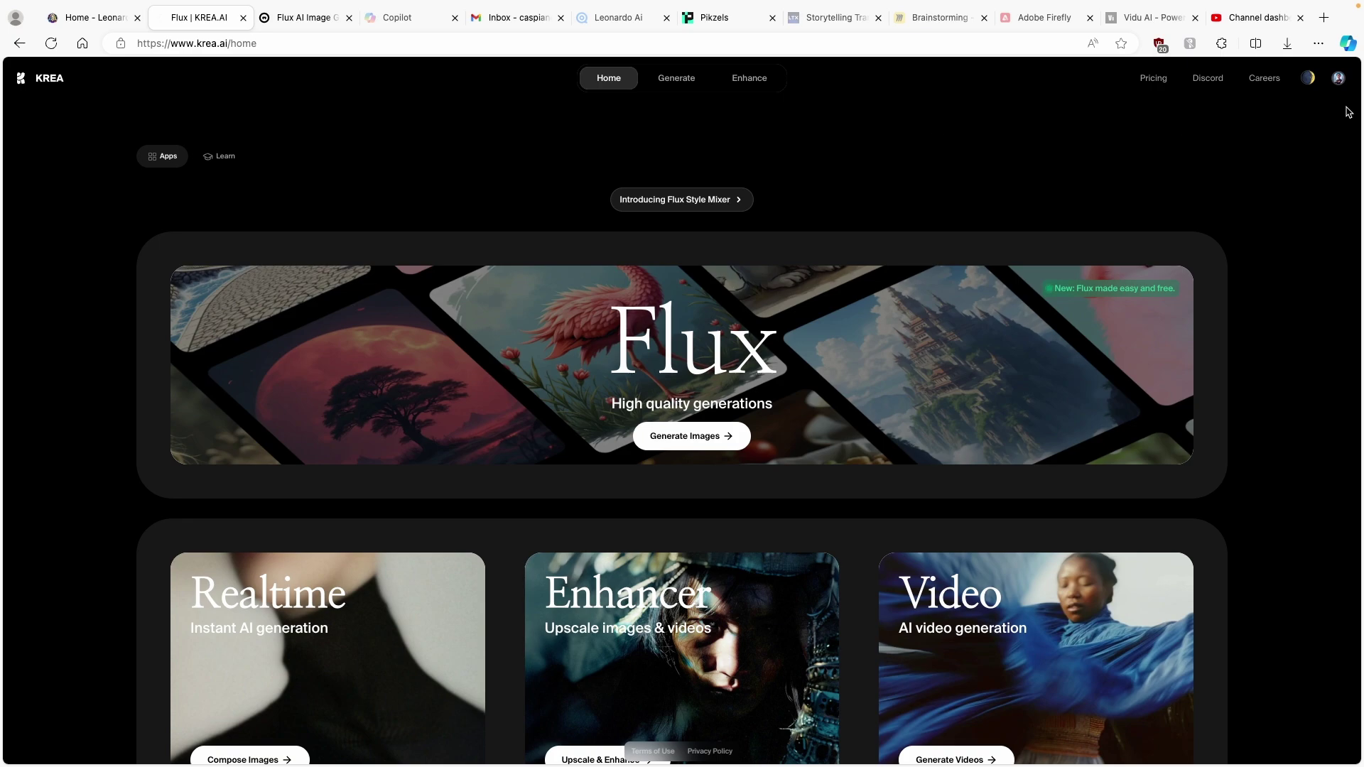
{"action": "left_click", "coordinate": [1339, 78]}
{"action": "left_click", "coordinate": [877, 161]}
{"action": "left_click", "coordinate": [336, 47]}
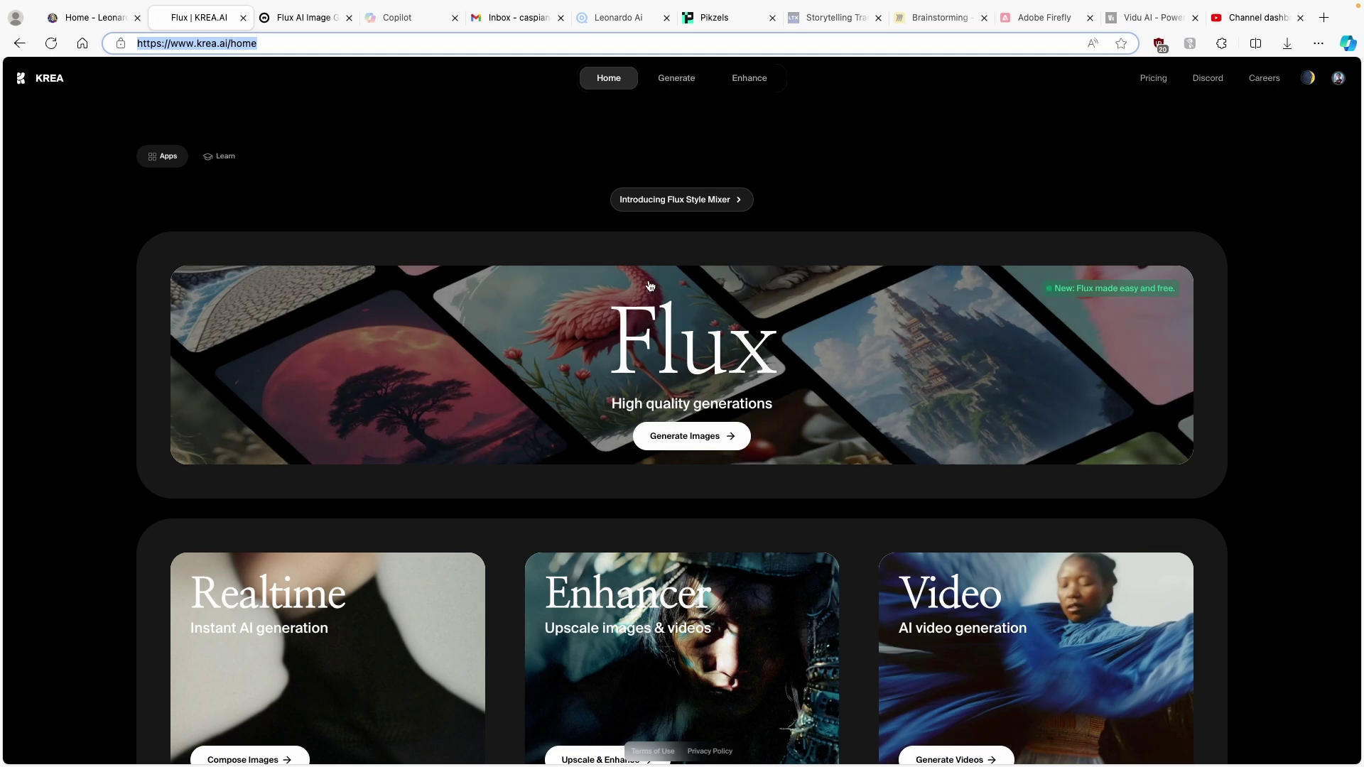
Open Krea's Flux image generator and look through the earlier generations down to the most recent one
{"action": "left_click", "coordinate": [642, 320]}
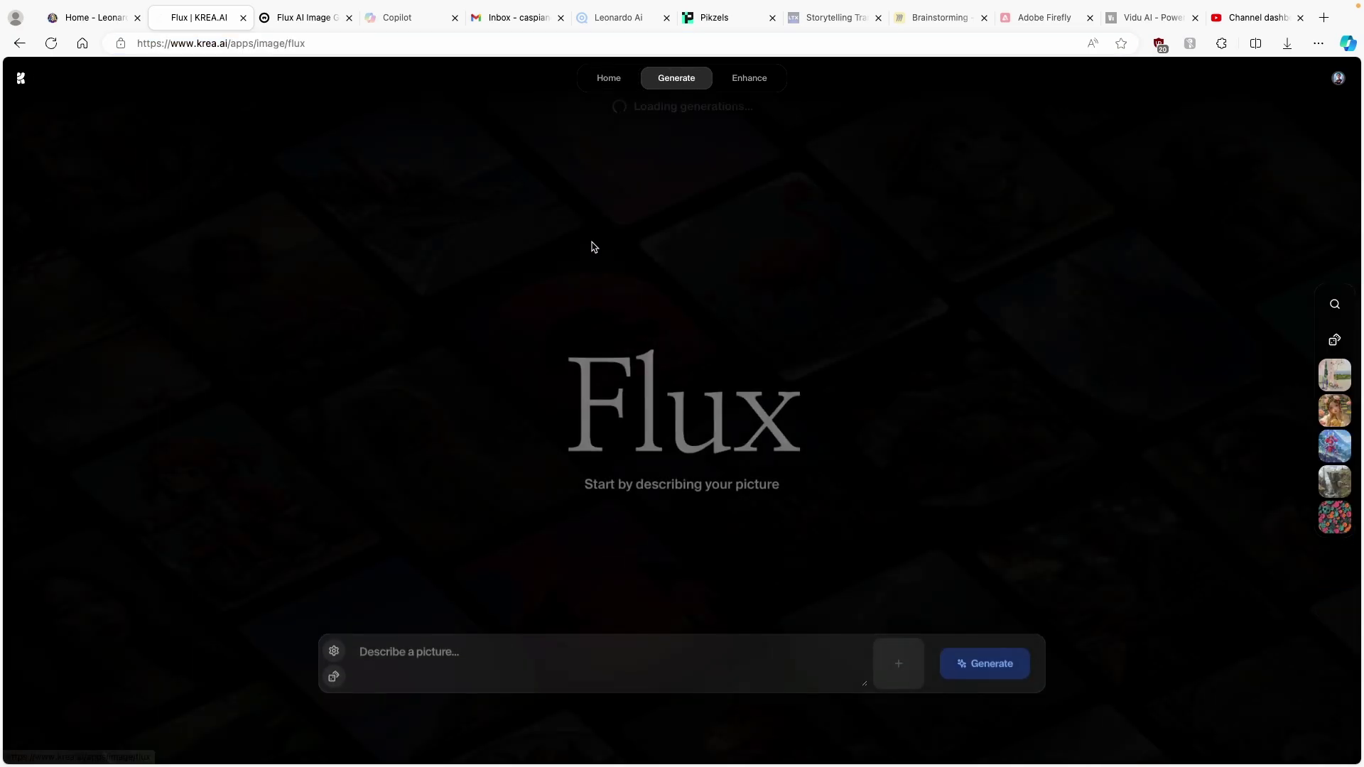
{"action": "scroll", "coordinate": [530, 338], "scroll_direction": "up", "scroll_amount": 6}
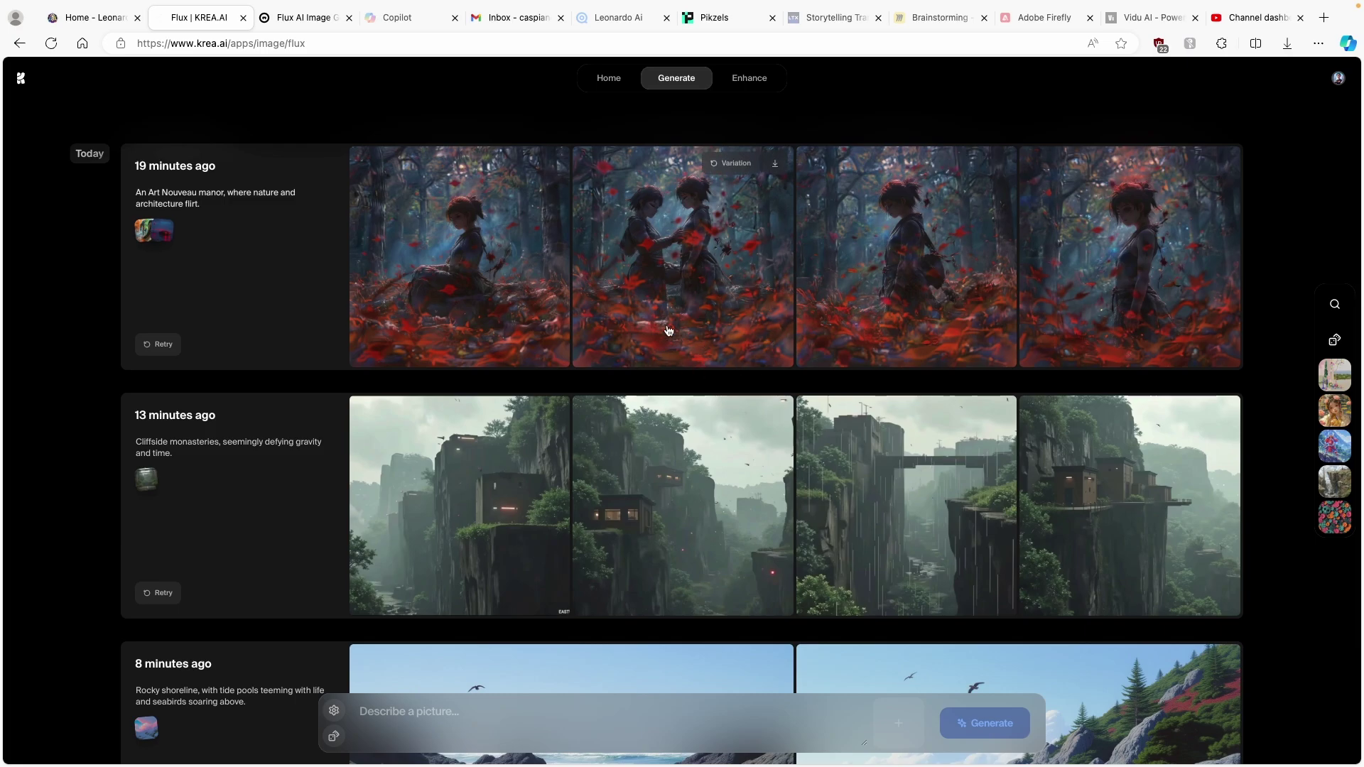
{"action": "scroll", "coordinate": [696, 361], "scroll_direction": "down", "scroll_amount": 6}
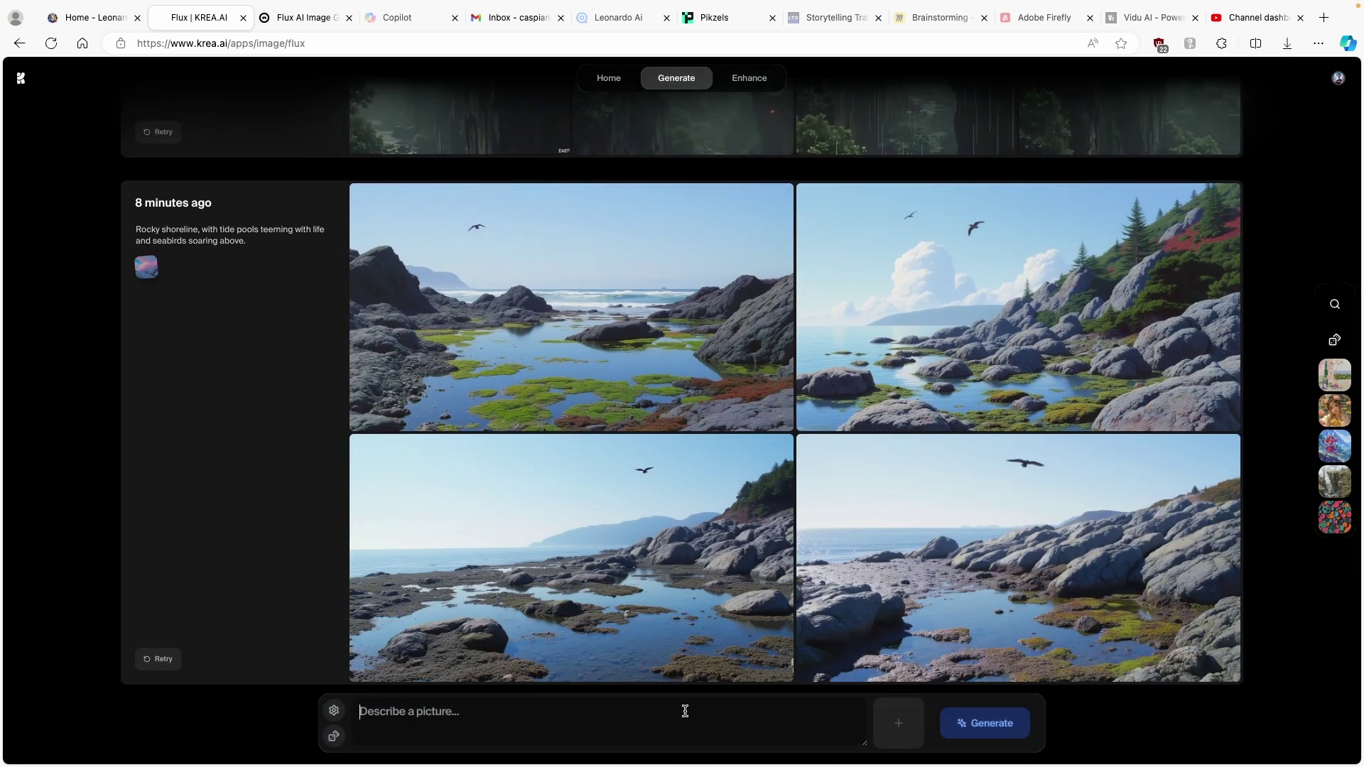
Set the image aspect ratio to 16:9 and fill the prompt with a random suggestion
{"action": "left_click", "coordinate": [339, 714]}
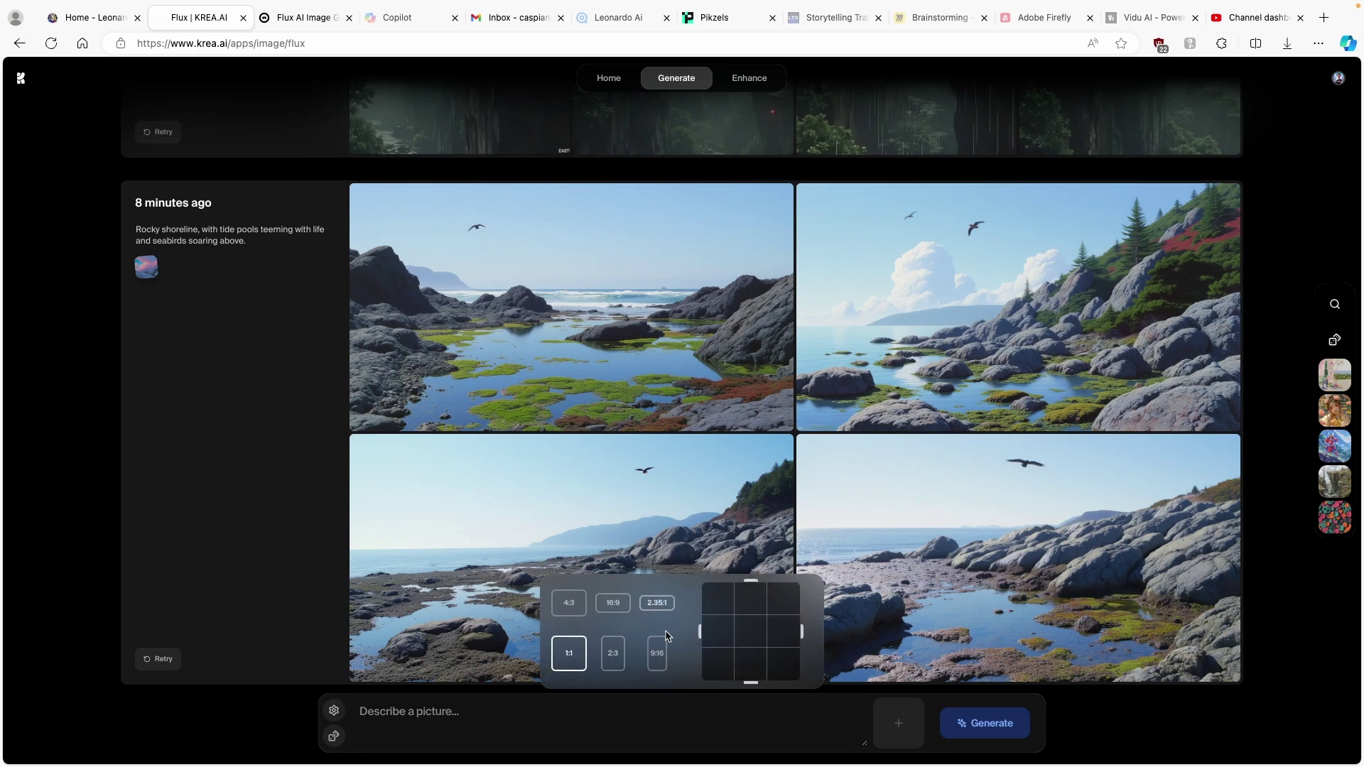
{"action": "left_click", "coordinate": [609, 710]}
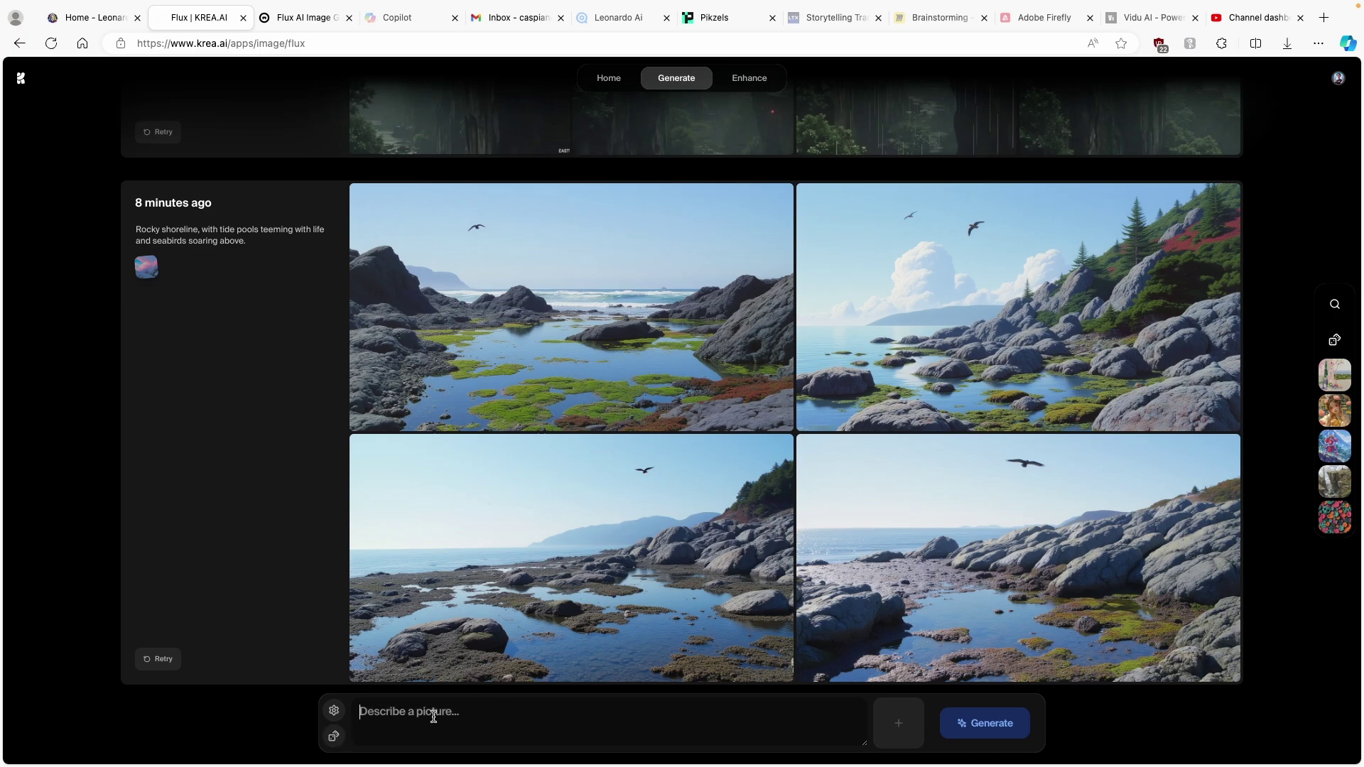
{"action": "left_click", "coordinate": [334, 711]}
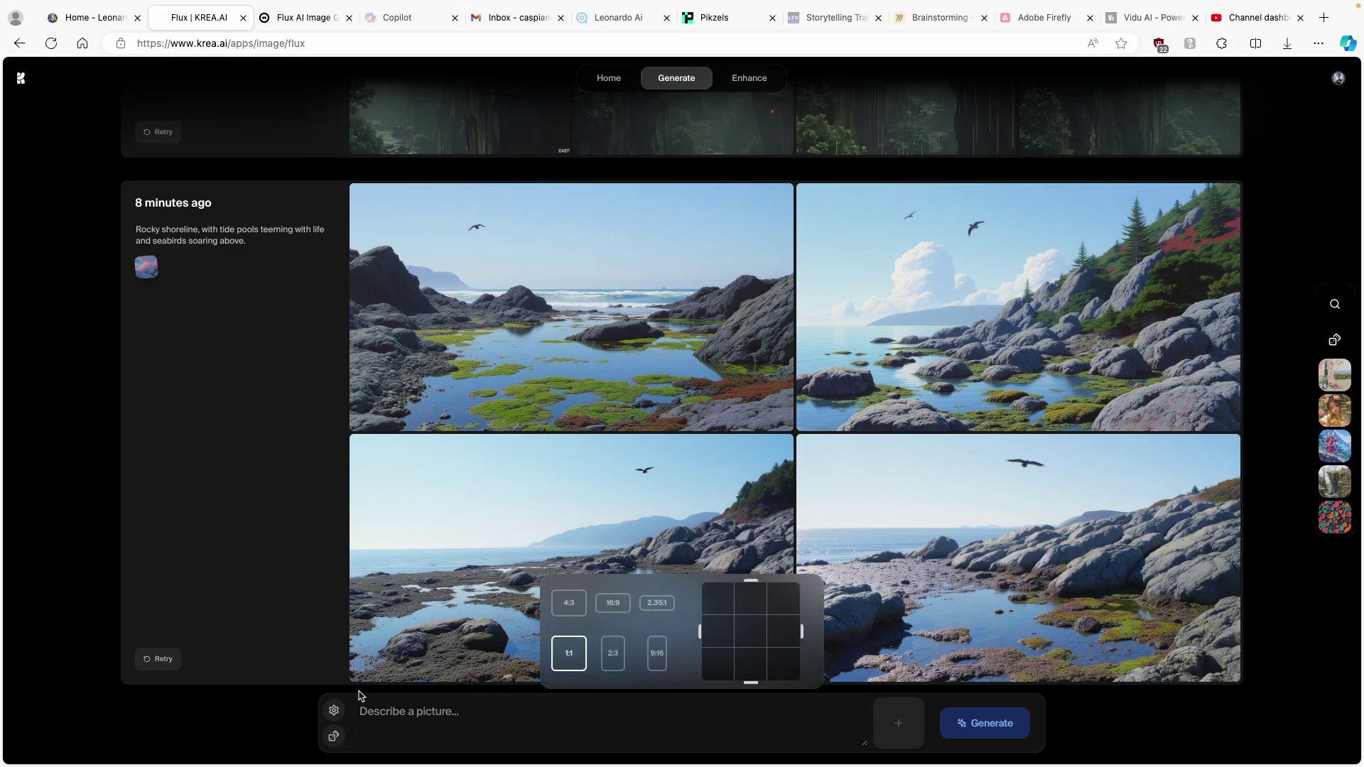
{"action": "left_click", "coordinate": [613, 604]}
{"action": "left_click", "coordinate": [634, 711]}
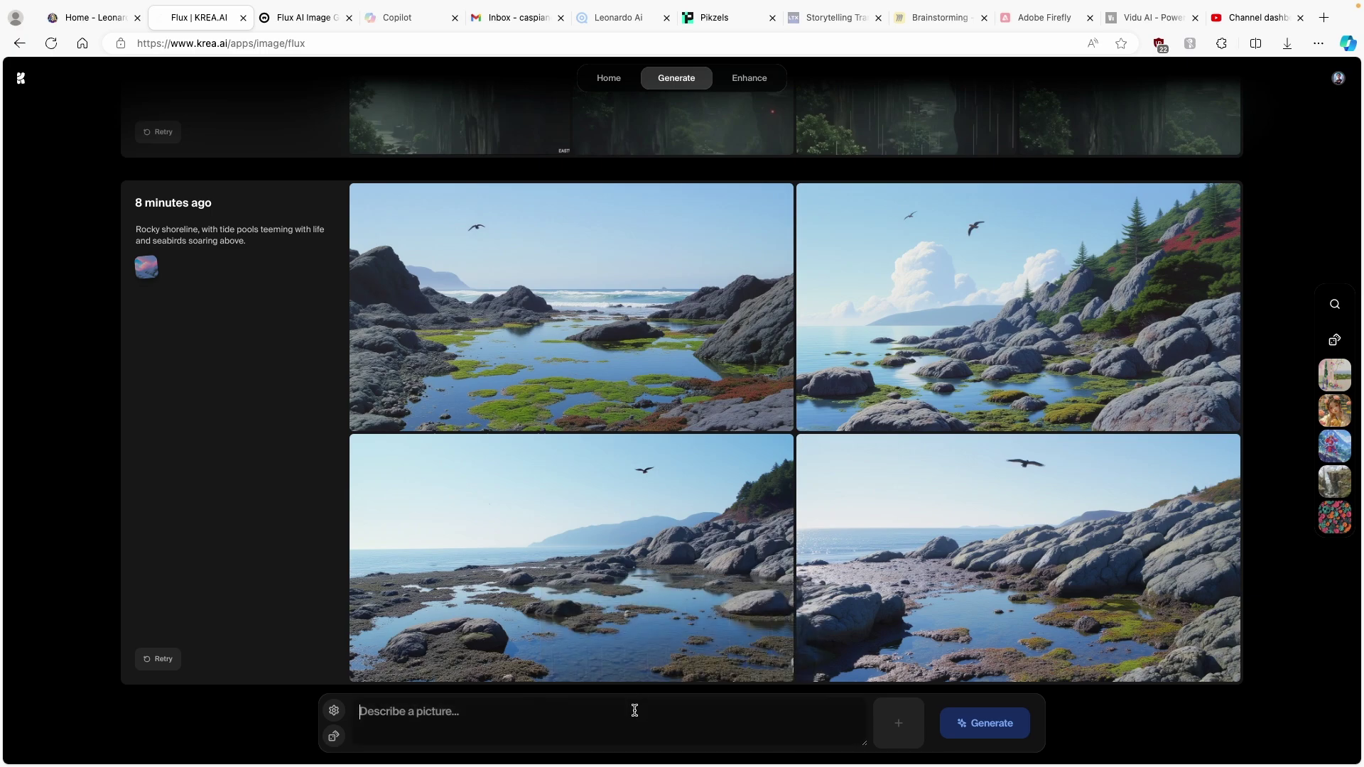
{"action": "left_click", "coordinate": [334, 737]}
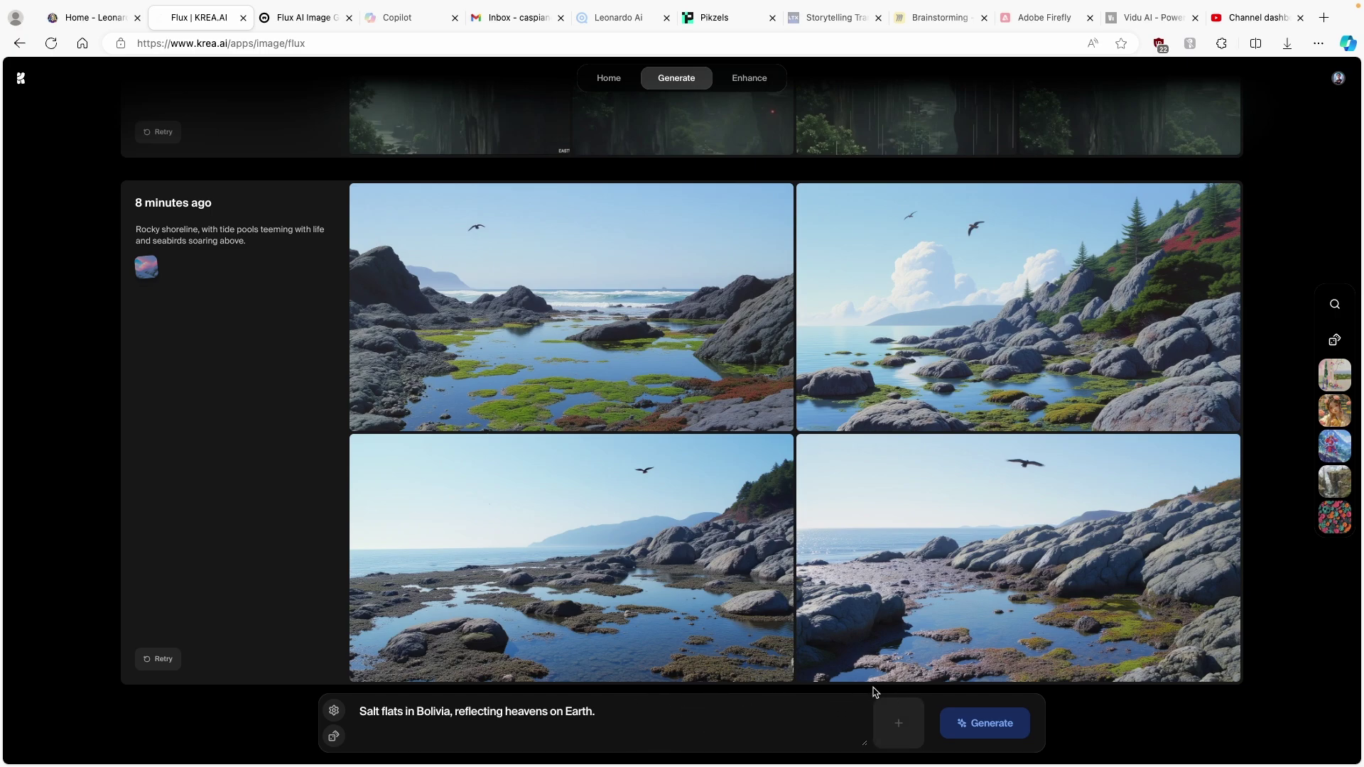
Add the pink-clouded snowy mountain style and the red night car style to the prompt
{"action": "left_click", "coordinate": [900, 723]}
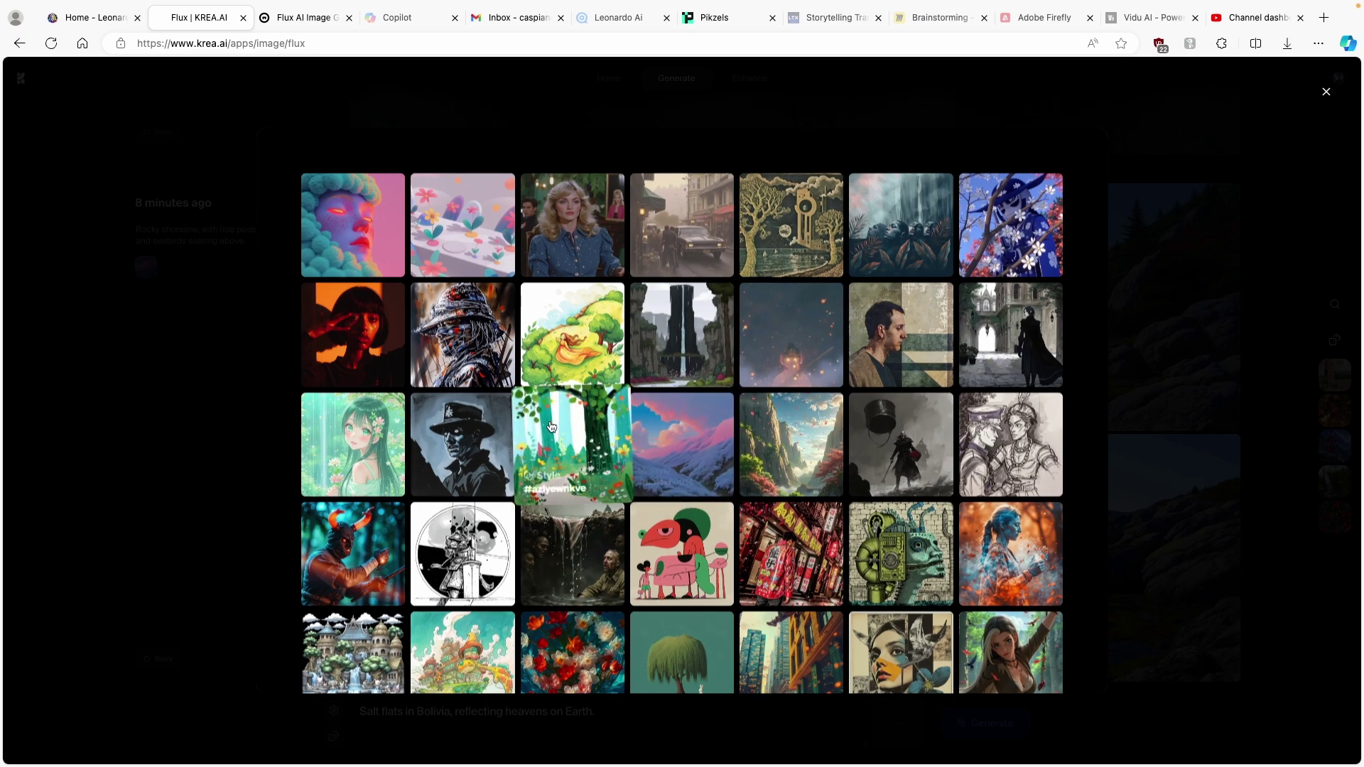
{"action": "scroll", "coordinate": [691, 343], "scroll_direction": "down", "scroll_amount": 1}
{"action": "left_click", "coordinate": [691, 343]}
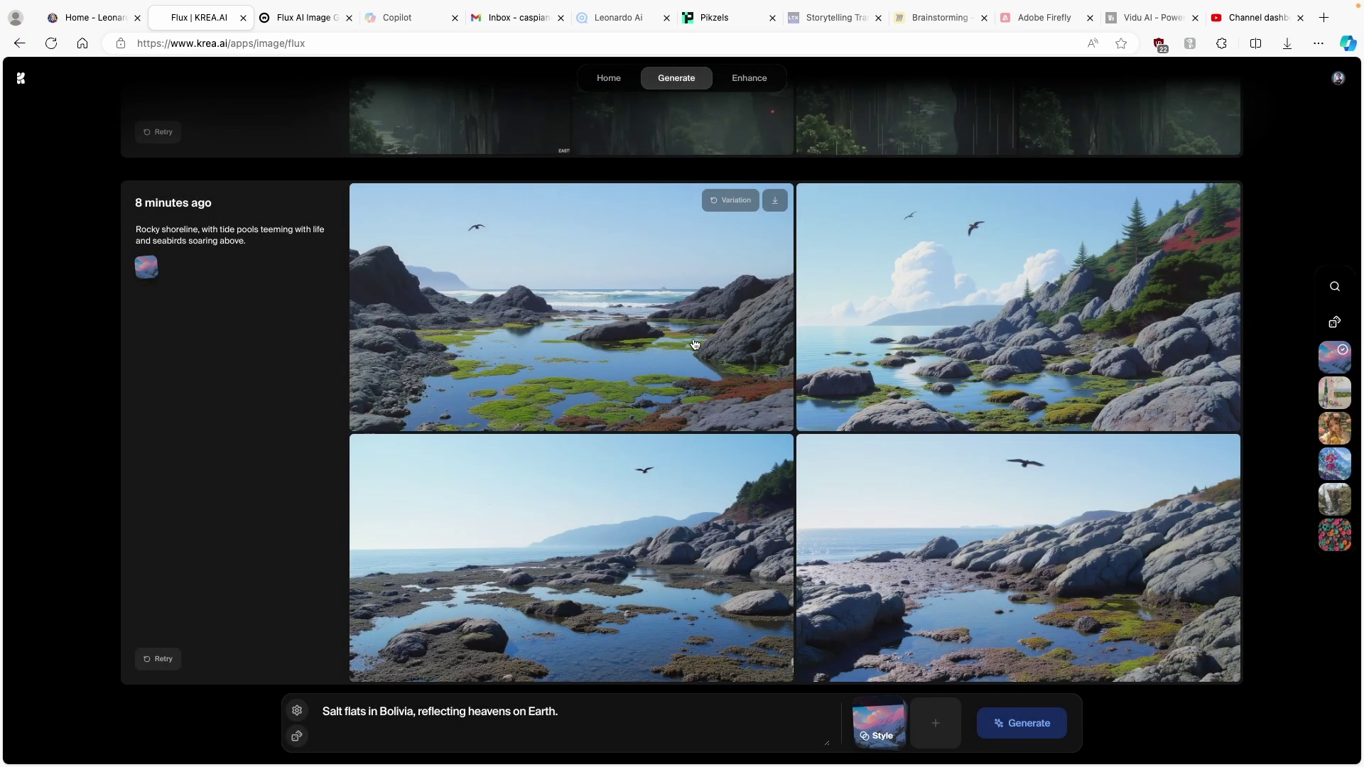
{"action": "left_click", "coordinate": [936, 725]}
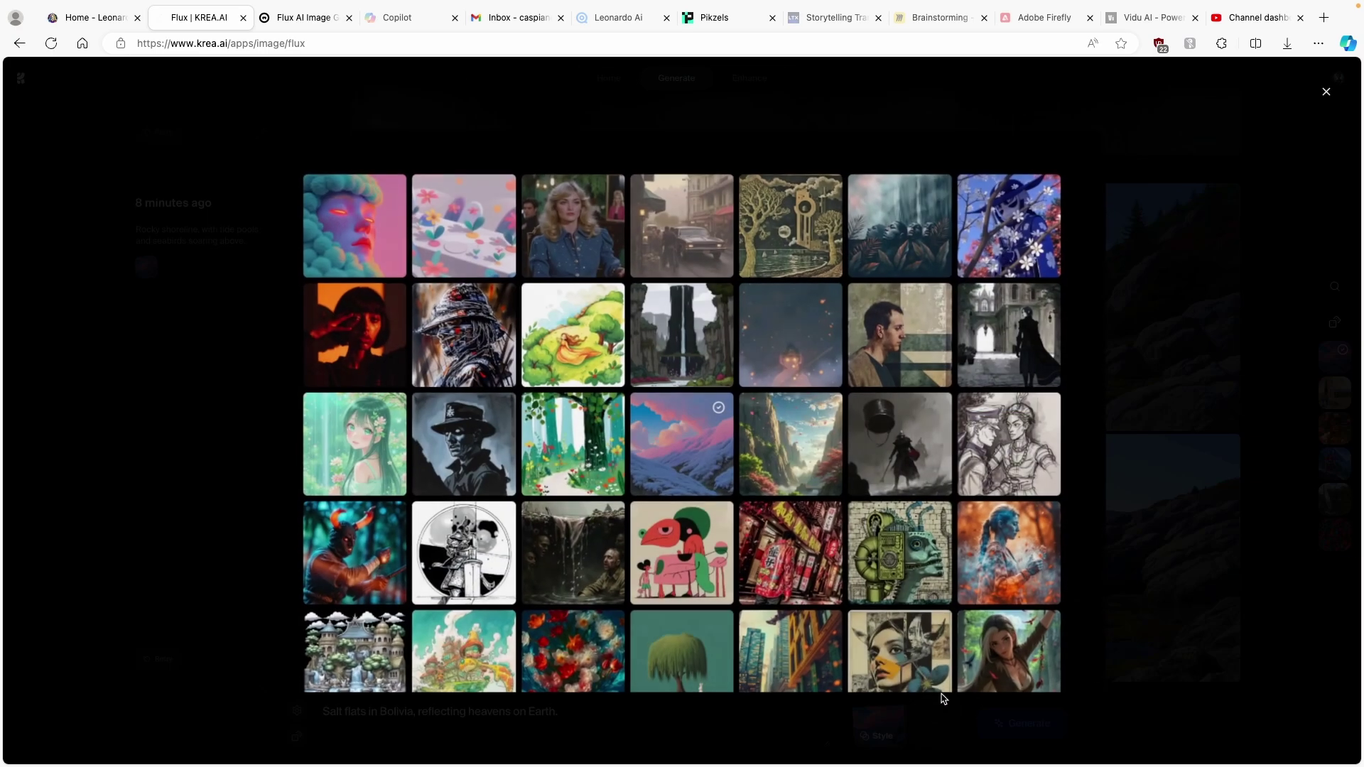
{"action": "scroll", "coordinate": [415, 299], "scroll_direction": "down", "scroll_amount": 7}
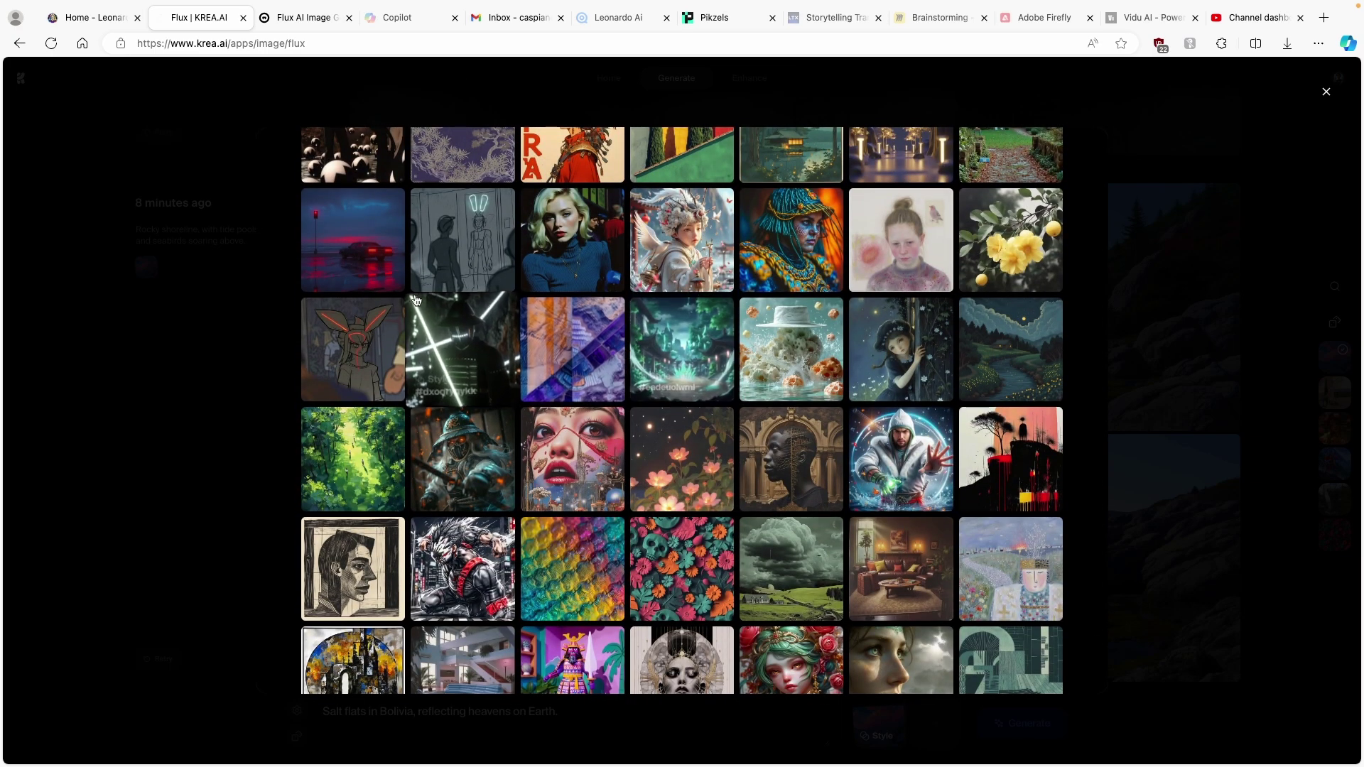
{"action": "left_click", "coordinate": [353, 240]}
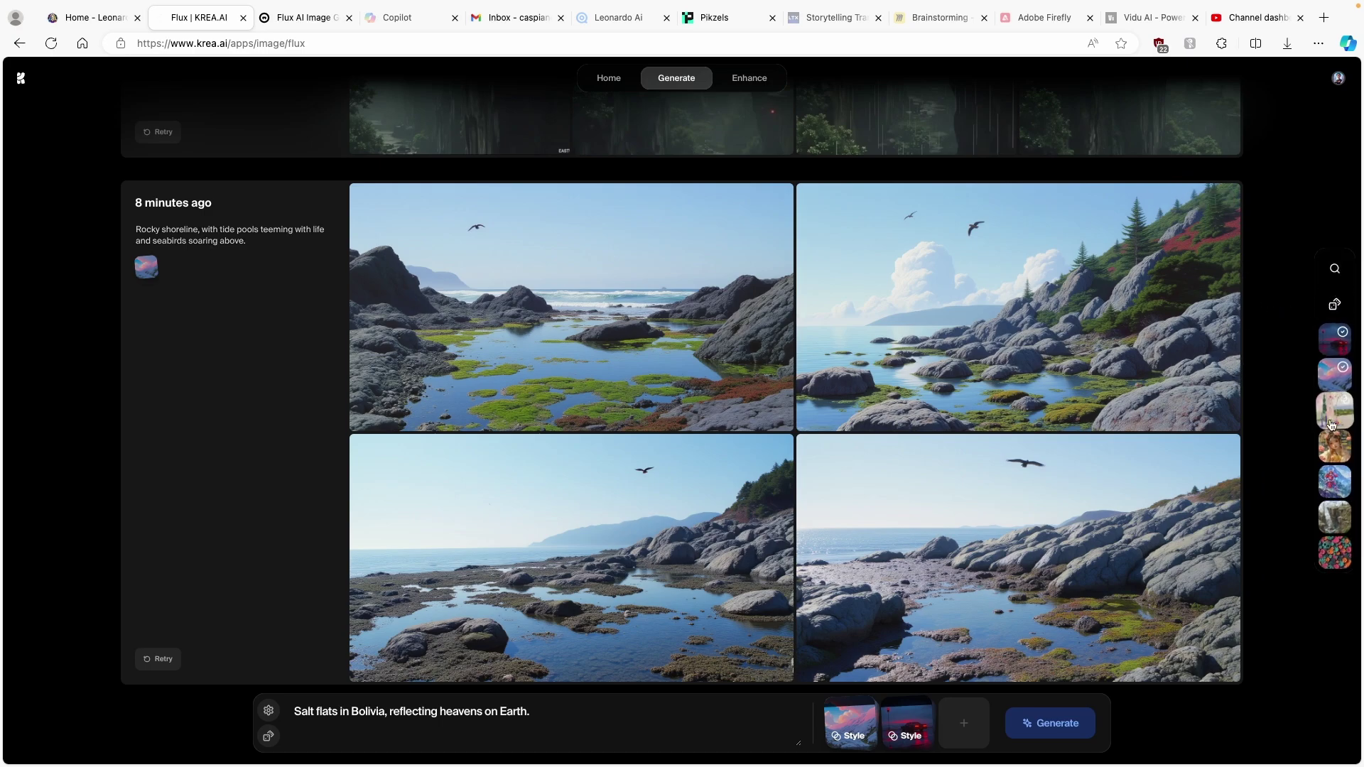
Select the colorful floral style from the recent styles and add the red night car style again
{"action": "left_click", "coordinate": [1335, 543]}
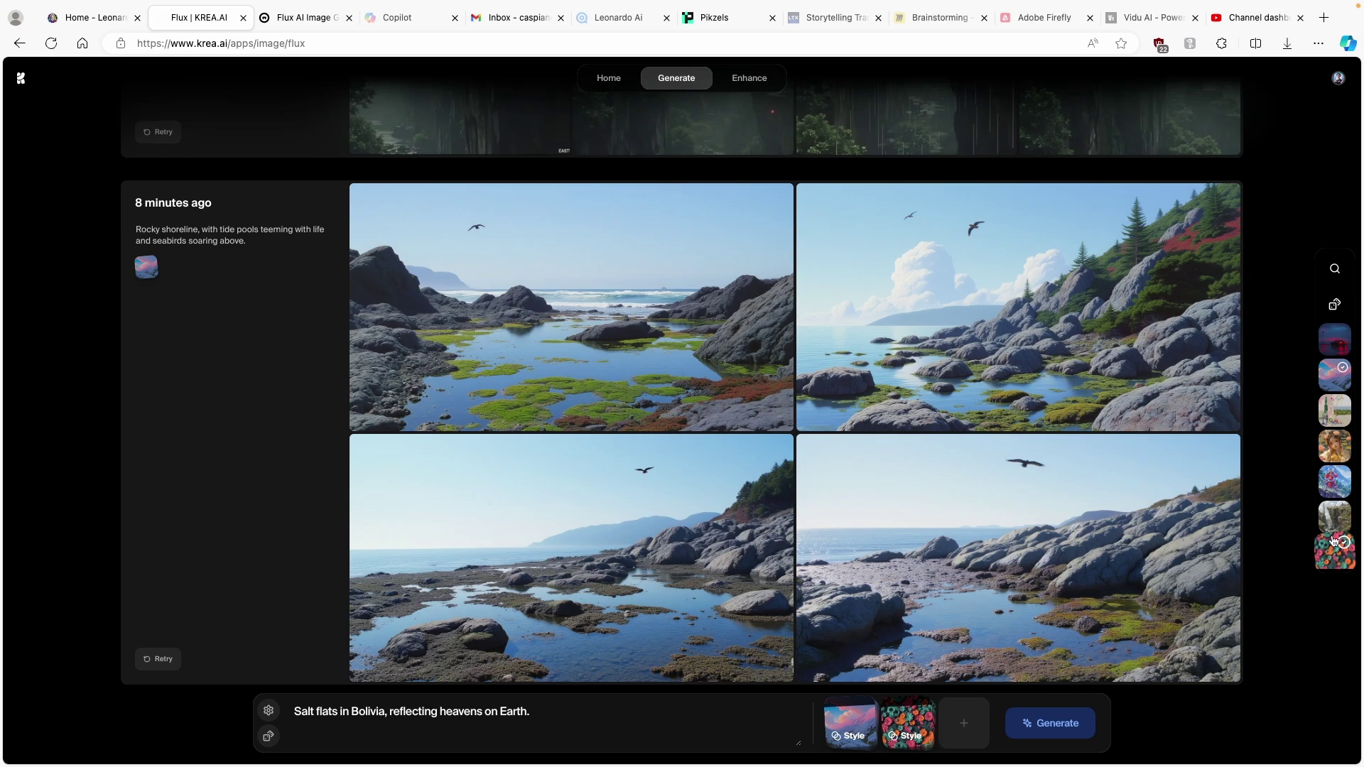
{"action": "left_click", "coordinate": [968, 730]}
{"action": "scroll", "coordinate": [673, 549], "scroll_direction": "down", "scroll_amount": 3}
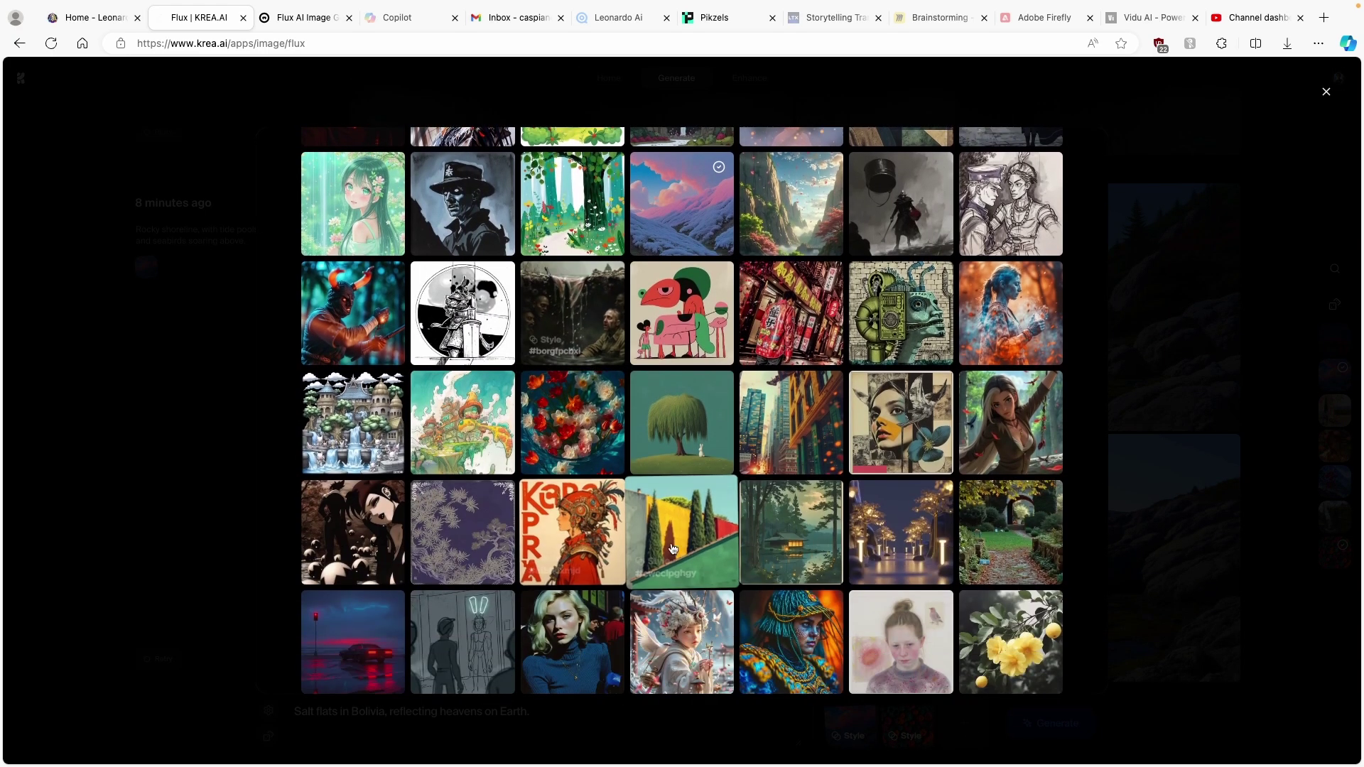
{"action": "scroll", "coordinate": [673, 549], "scroll_direction": "down", "scroll_amount": 3}
{"action": "left_click", "coordinate": [371, 417]}
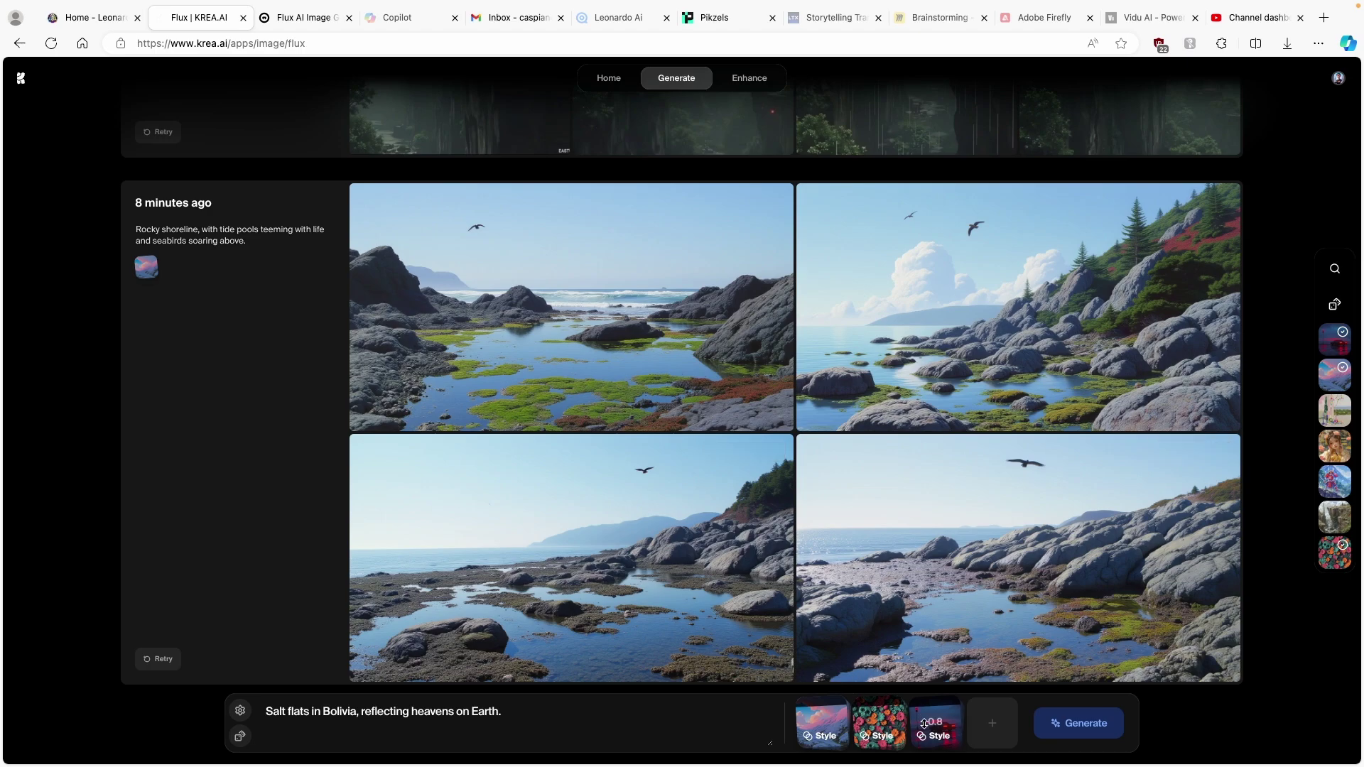
Adjust the strengths of the selected styles, lowering the floral one, and generate the images
{"action": "left_click_drag", "start_coordinate": [824, 719], "coordinate": [834, 721]}
{"action": "left_click_drag", "start_coordinate": [940, 719], "coordinate": [883, 737]}
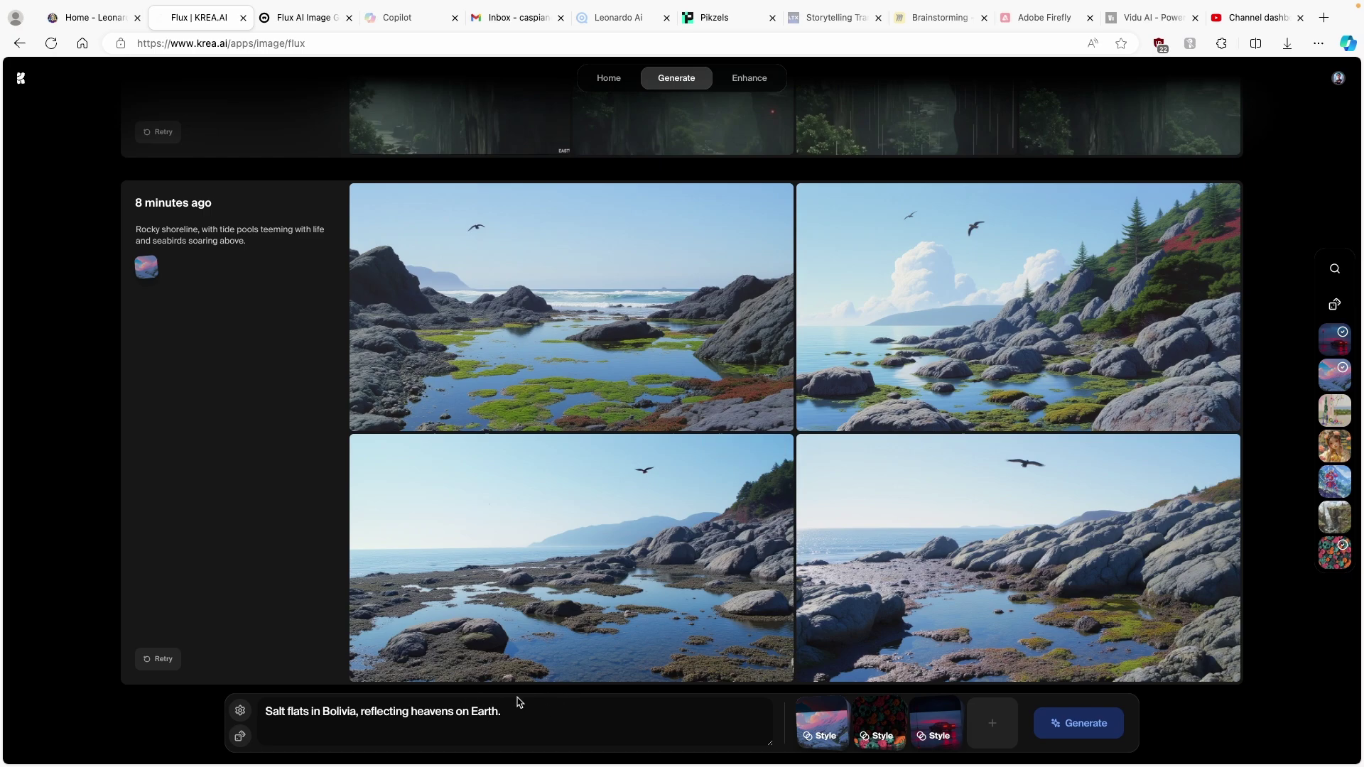
{"action": "left_click", "coordinate": [577, 704]}
{"action": "left_click", "coordinate": [1079, 722]}
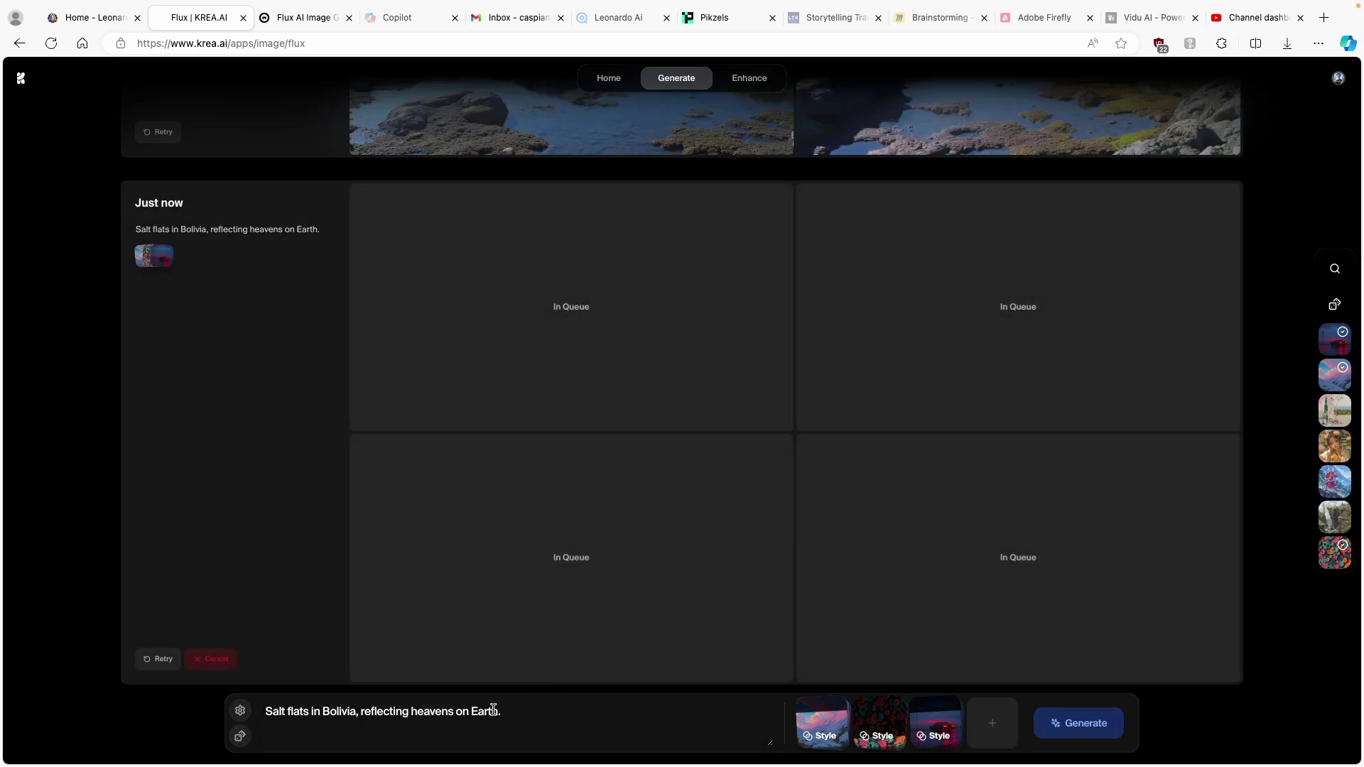
Copy the prompt "Salt flats in Bolivia, reflecting heavens on Earth." and paste it into the Flux AI Image Generator site
{"action": "left_click_drag", "start_coordinate": [523, 718], "coordinate": [262, 711]}
{"action": "key", "text": "ctrl+c"}
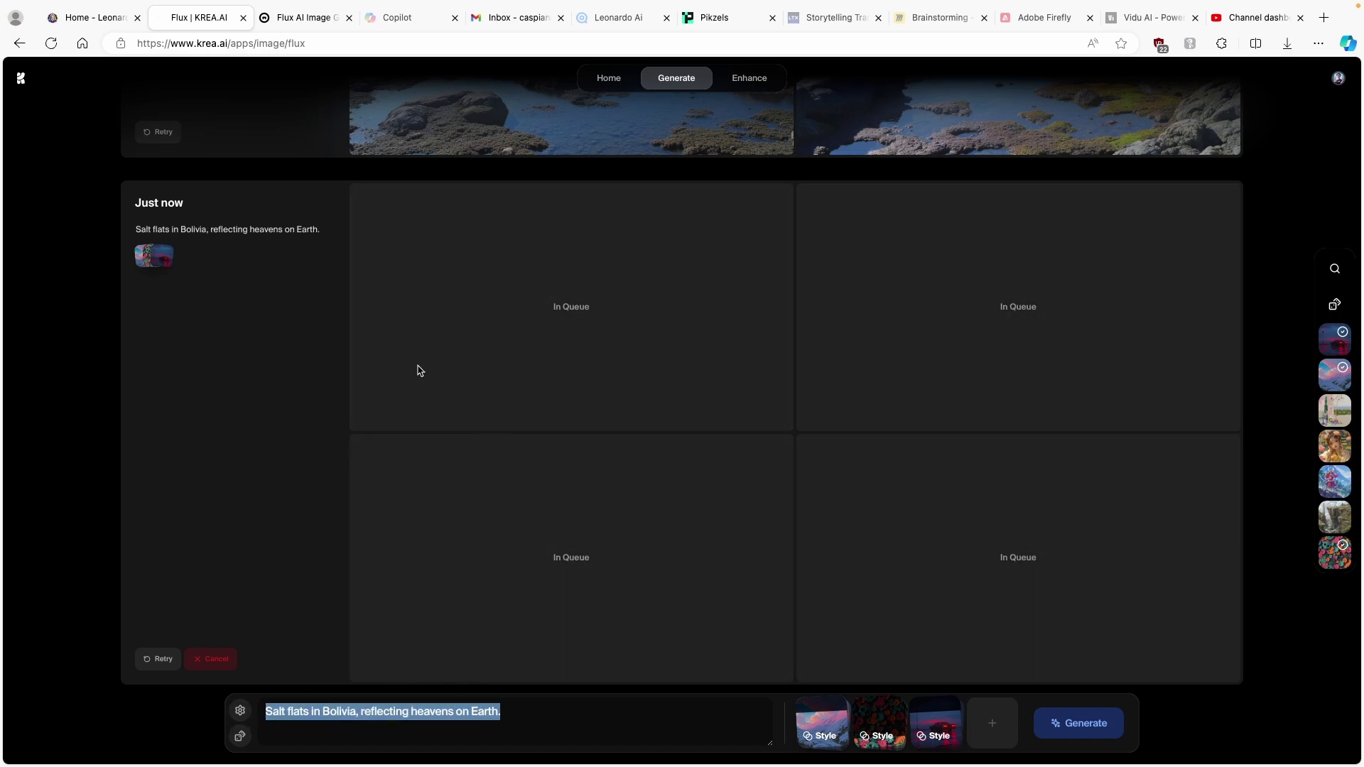
{"action": "left_click", "coordinate": [300, 20]}
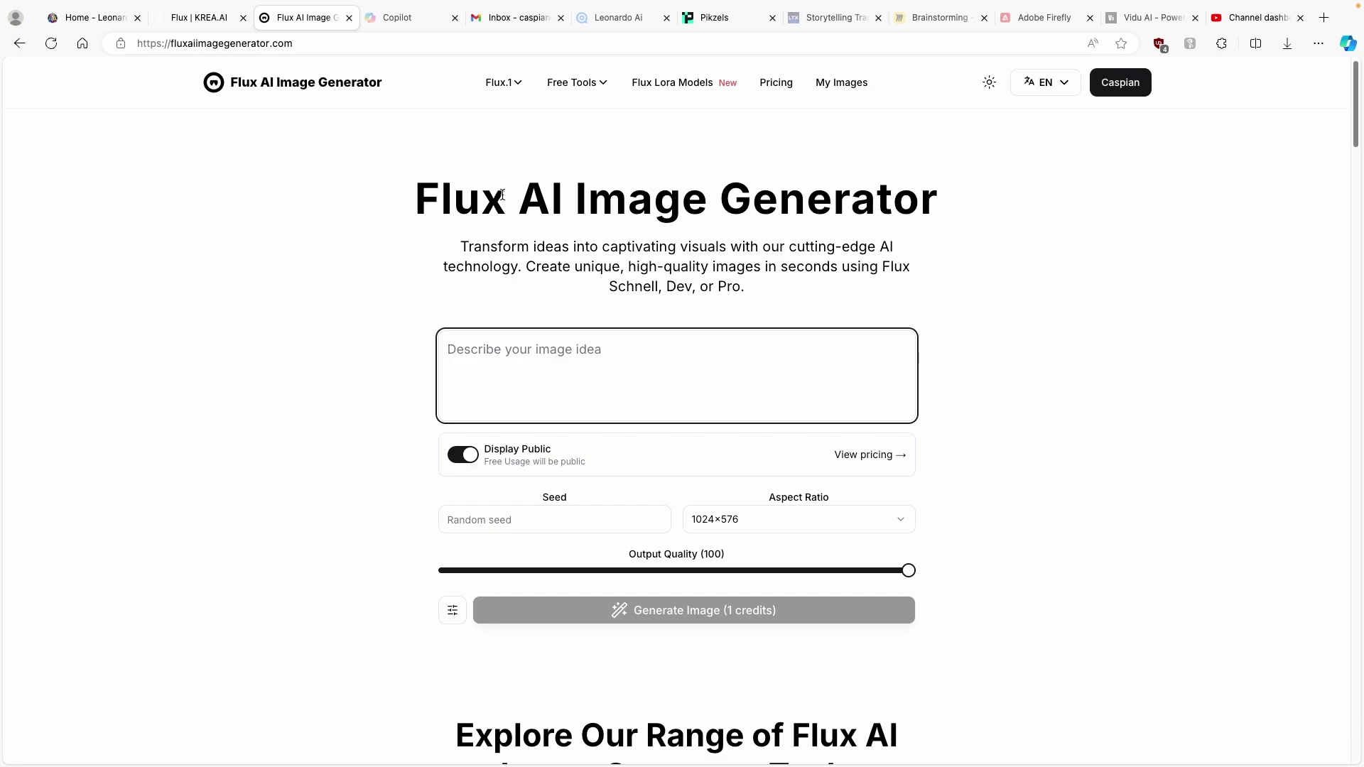
{"action": "left_click", "coordinate": [213, 26]}
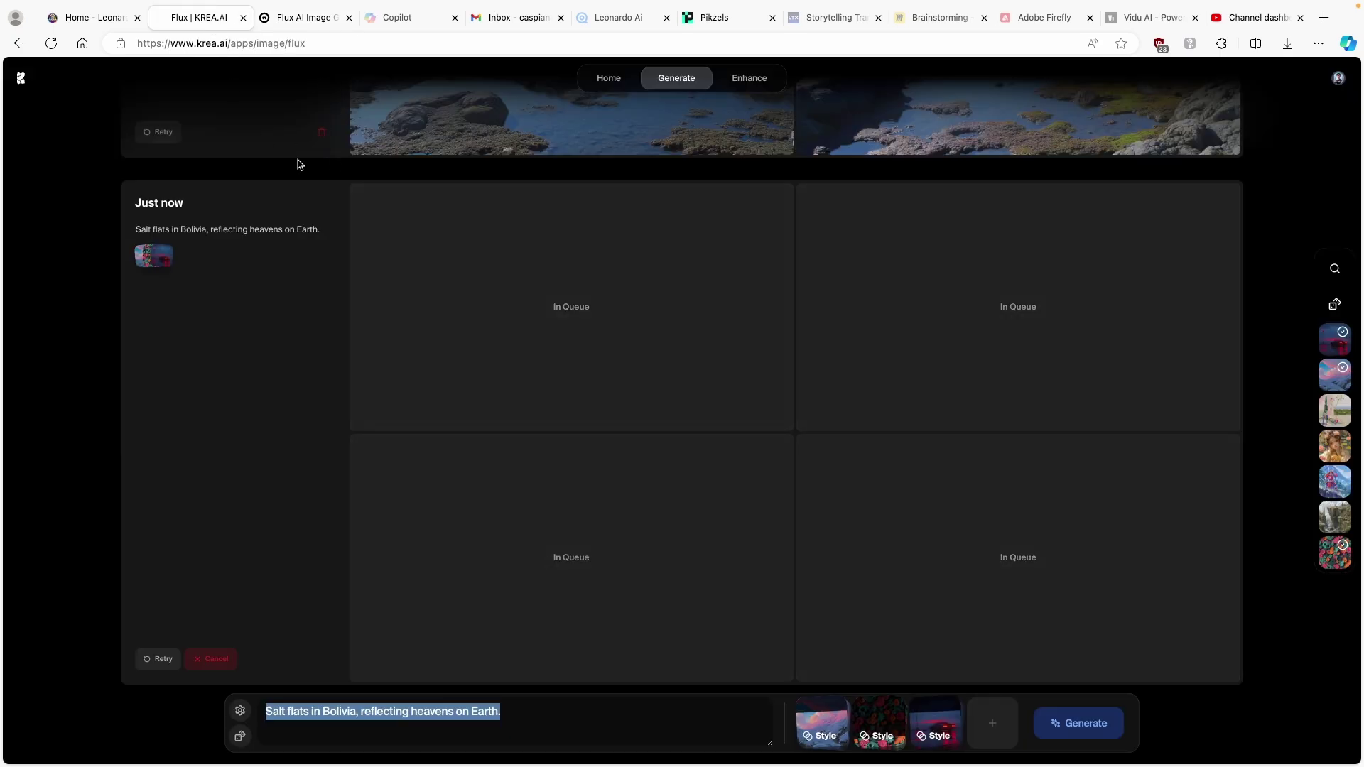
{"action": "left_click", "coordinate": [304, 17]}
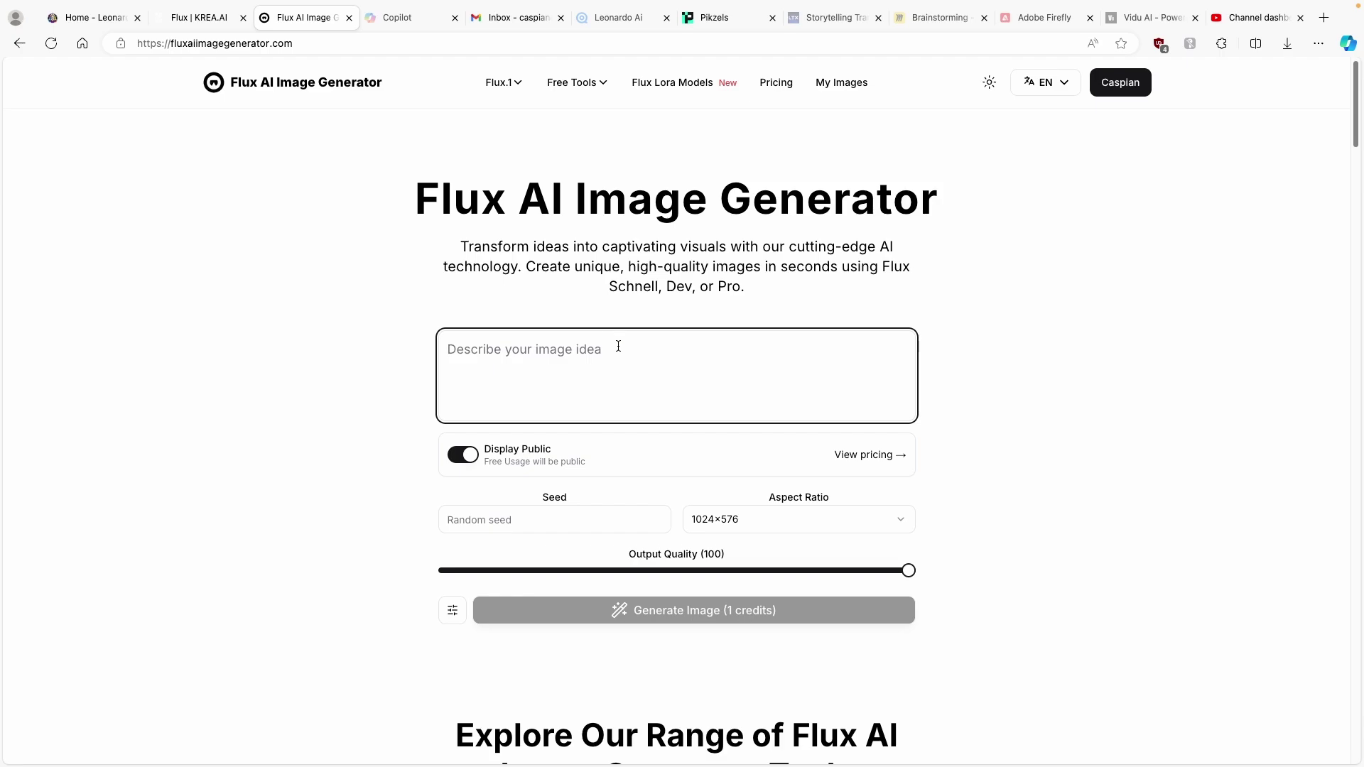
{"action": "key", "text": "ctrl+v"}
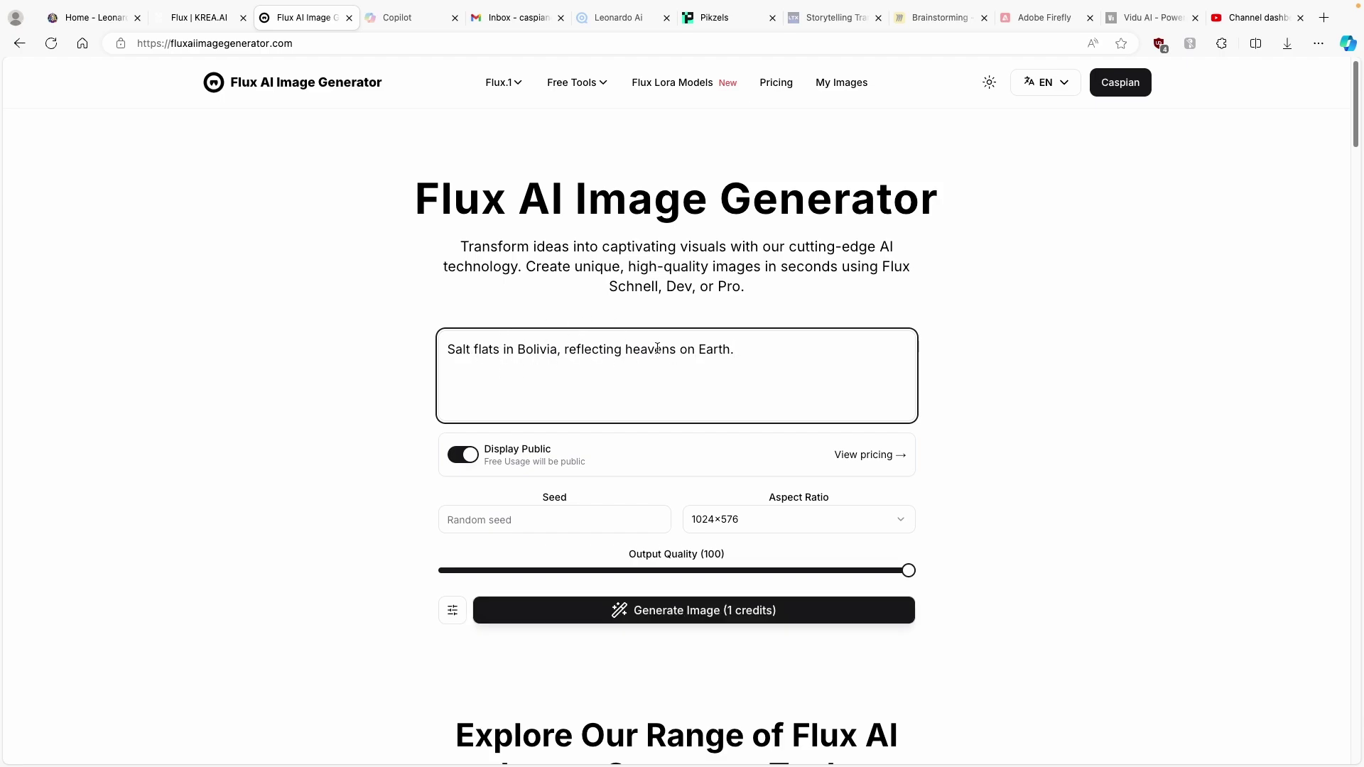
Choose the 1024×576 aspect ratio and generate the image
{"action": "scroll", "coordinate": [666, 353], "scroll_direction": "down", "scroll_amount": 1}
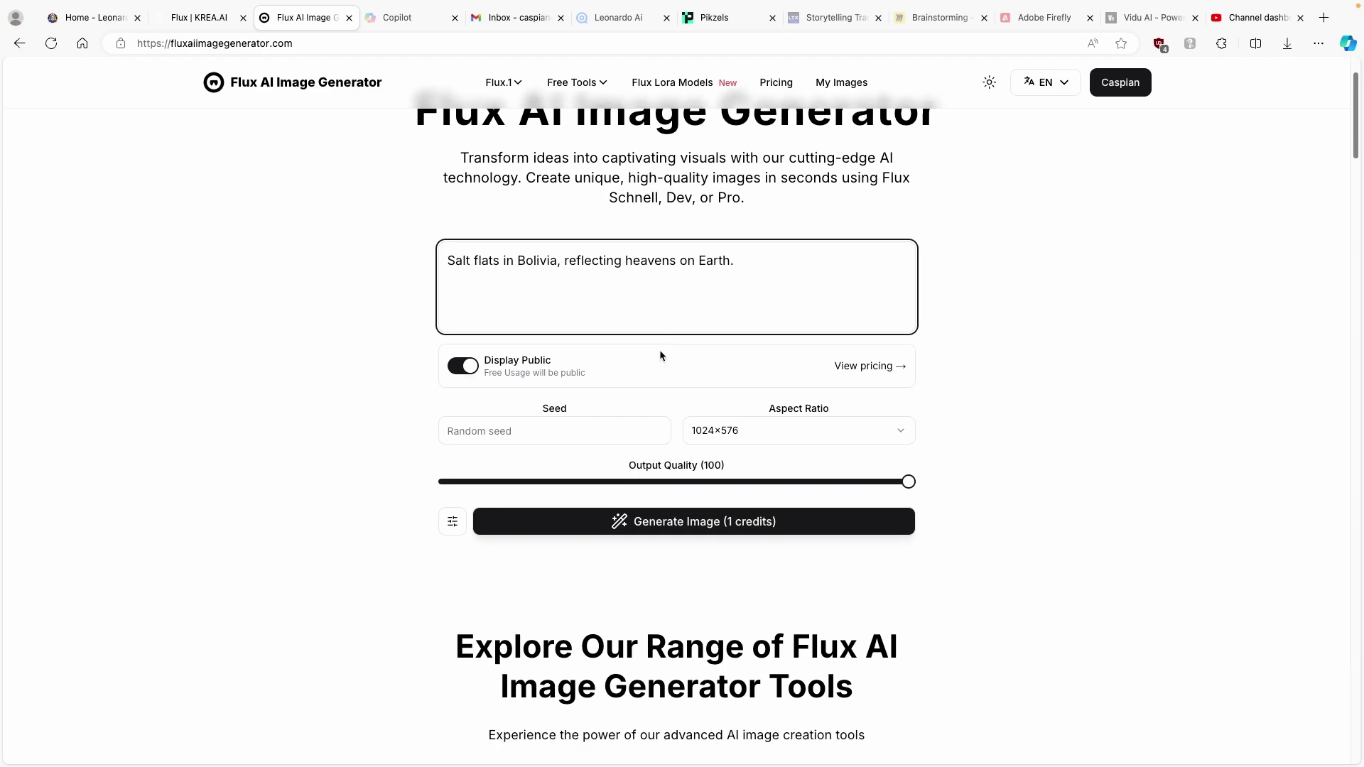
{"action": "left_click", "coordinate": [790, 436]}
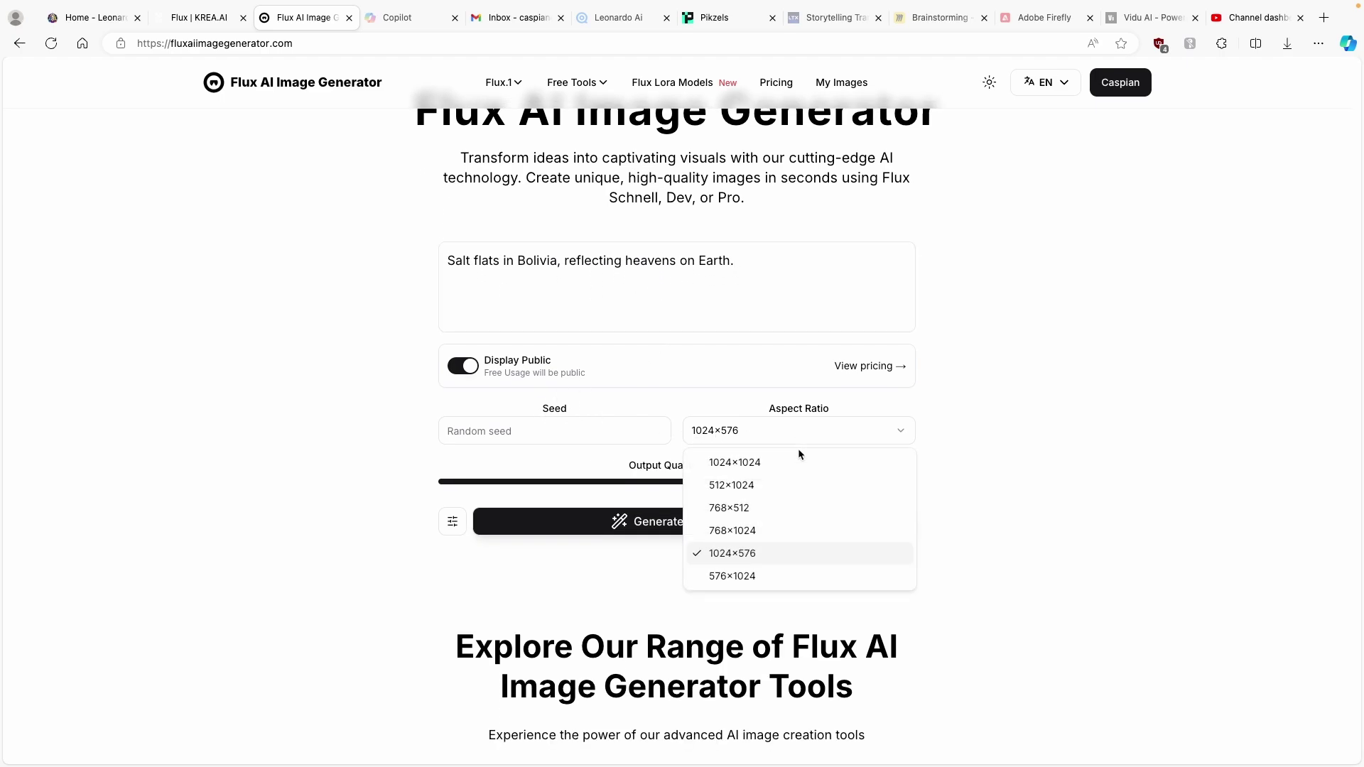
{"action": "left_click", "coordinate": [783, 551]}
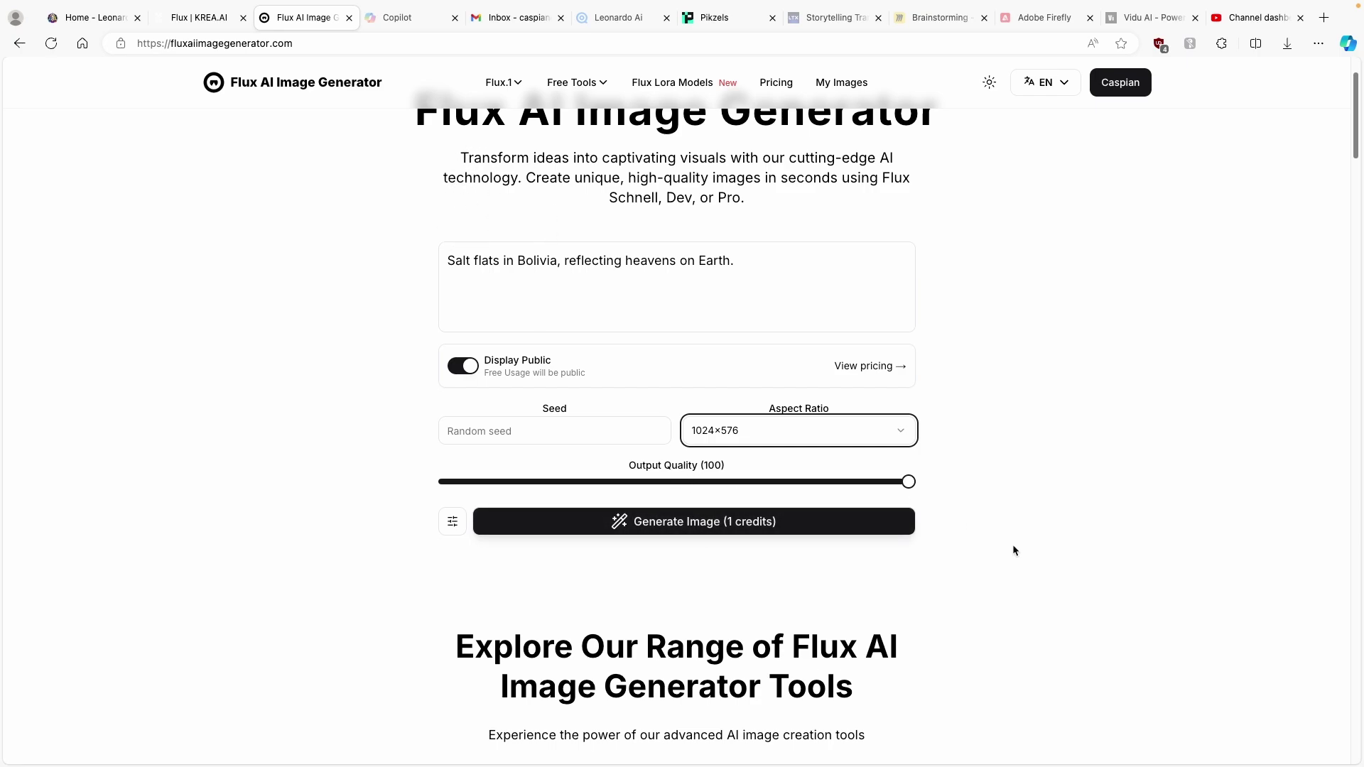
{"action": "left_click", "coordinate": [728, 527]}
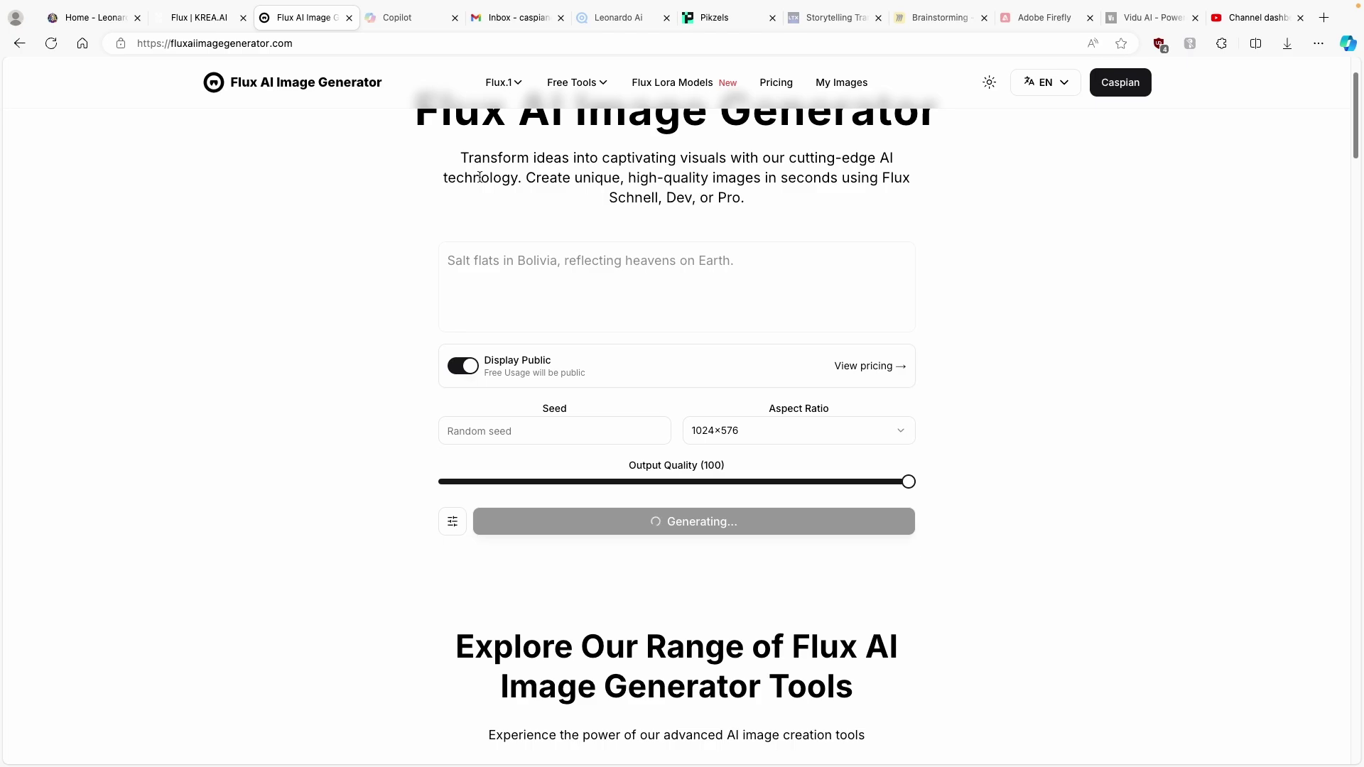
Switch to Leonardo.Ai and open its subscription plans
{"action": "left_click", "coordinate": [87, 17]}
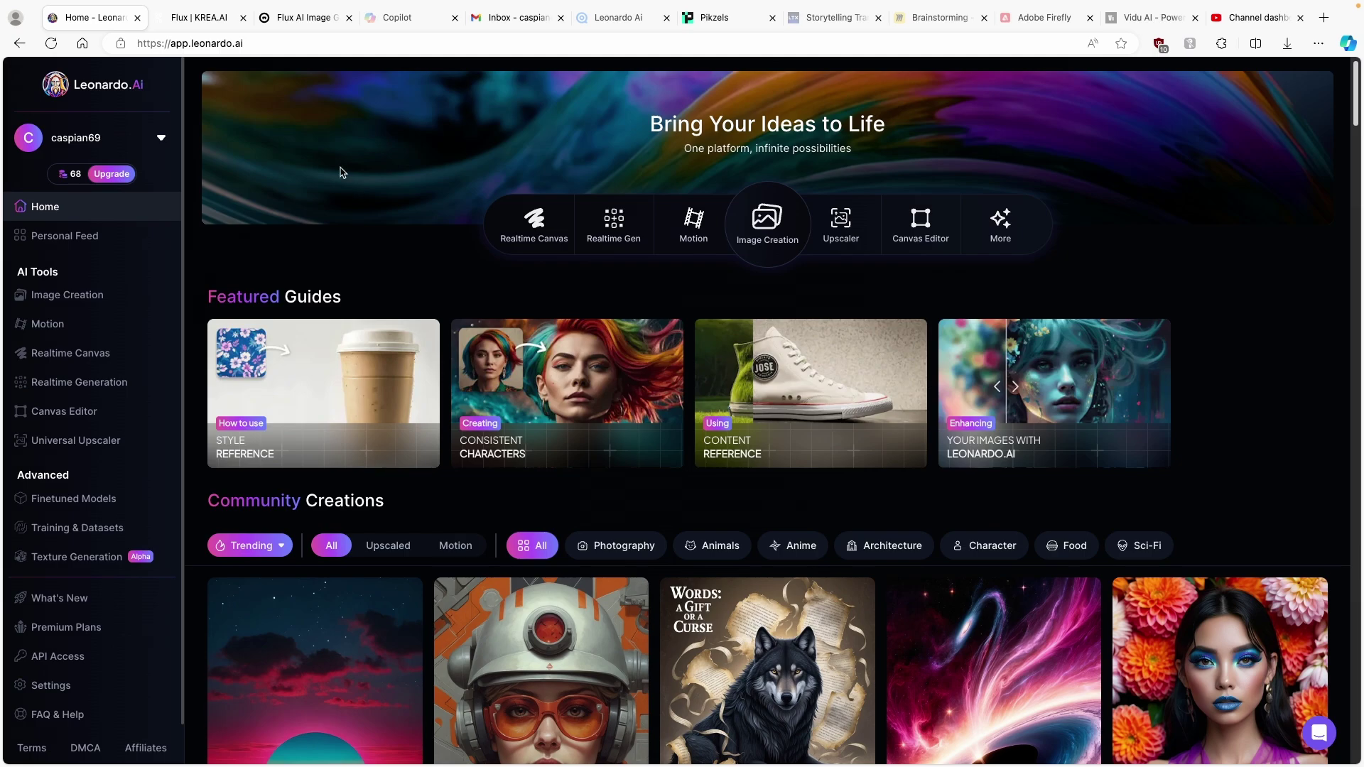
{"action": "left_click", "coordinate": [112, 174]}
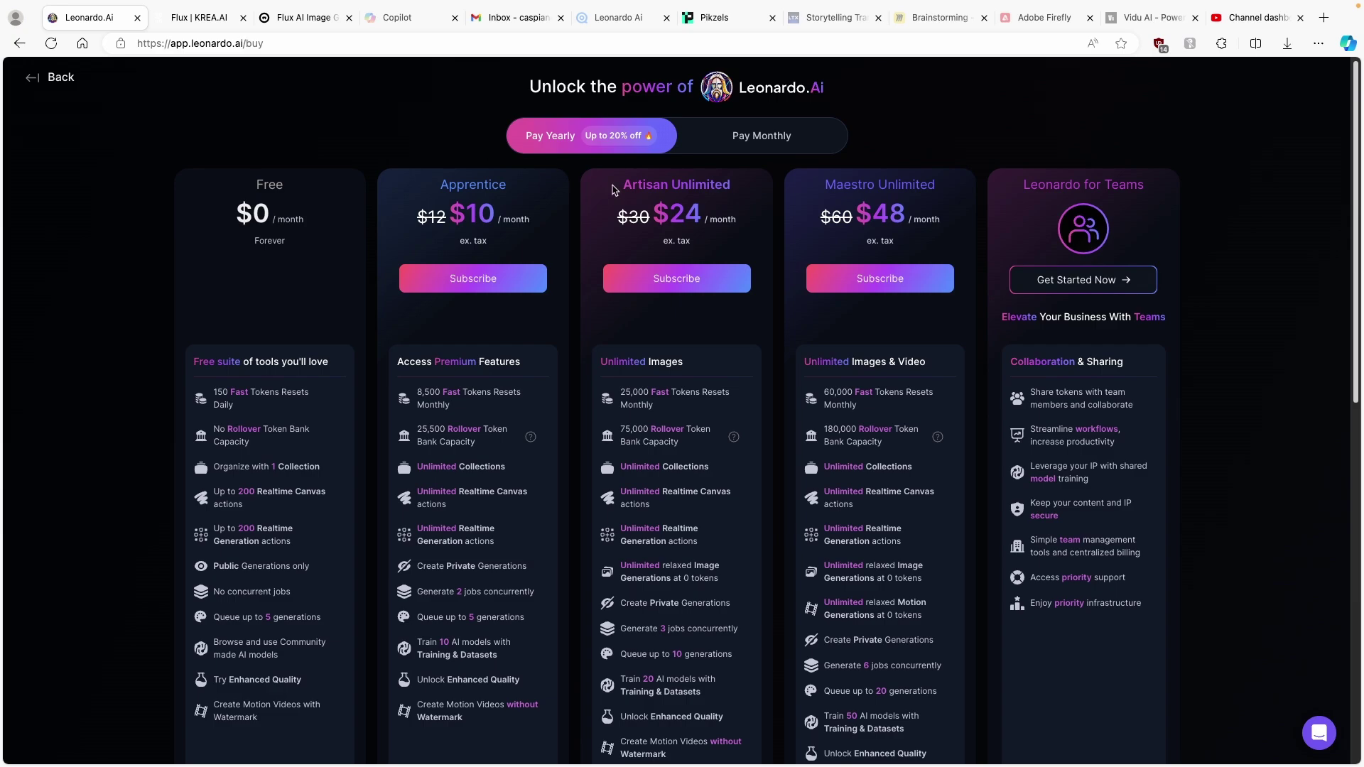
Review the Leonardo.Ai subscription plans, comparing the features of the Free tier with those of Maestro Unlimited
{"action": "left_click_drag", "start_coordinate": [826, 182], "coordinate": [938, 191]}
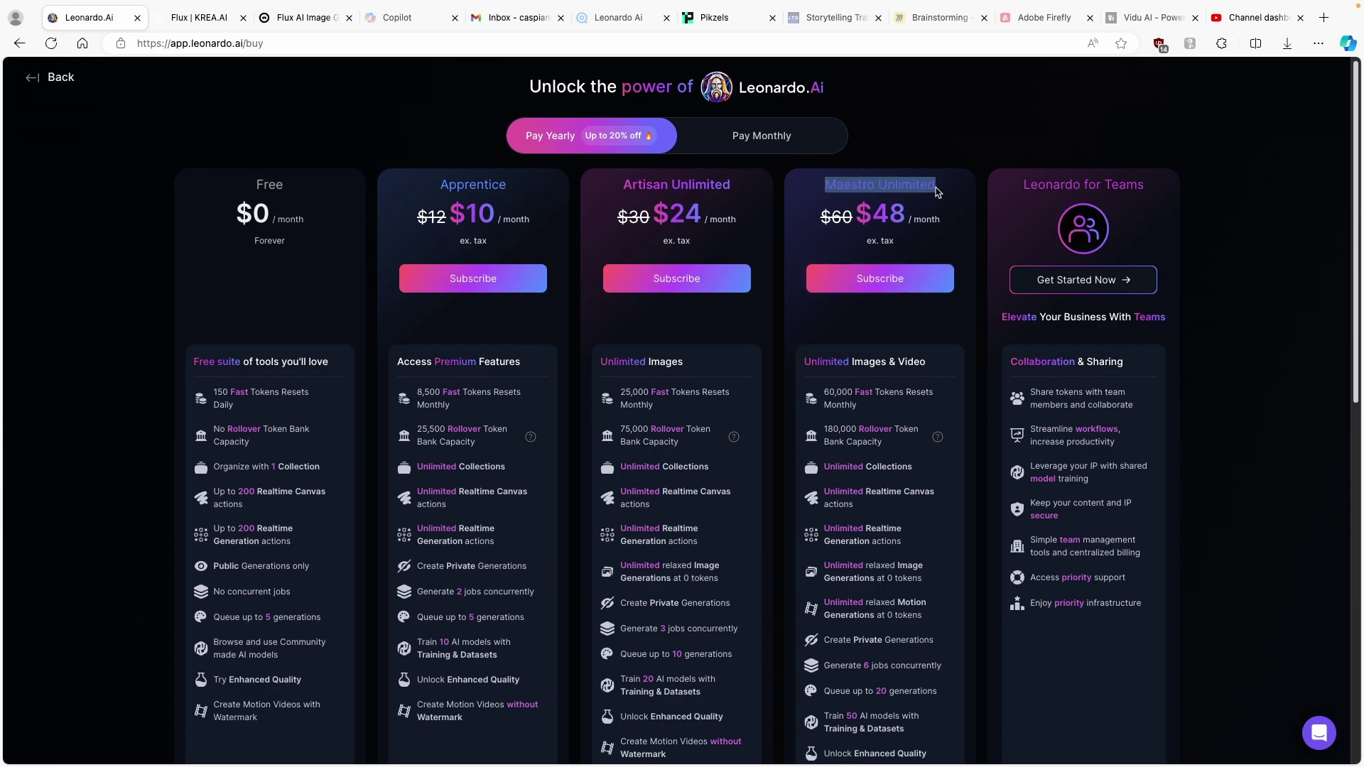
{"action": "scroll", "coordinate": [928, 327], "scroll_direction": "down", "scroll_amount": 2}
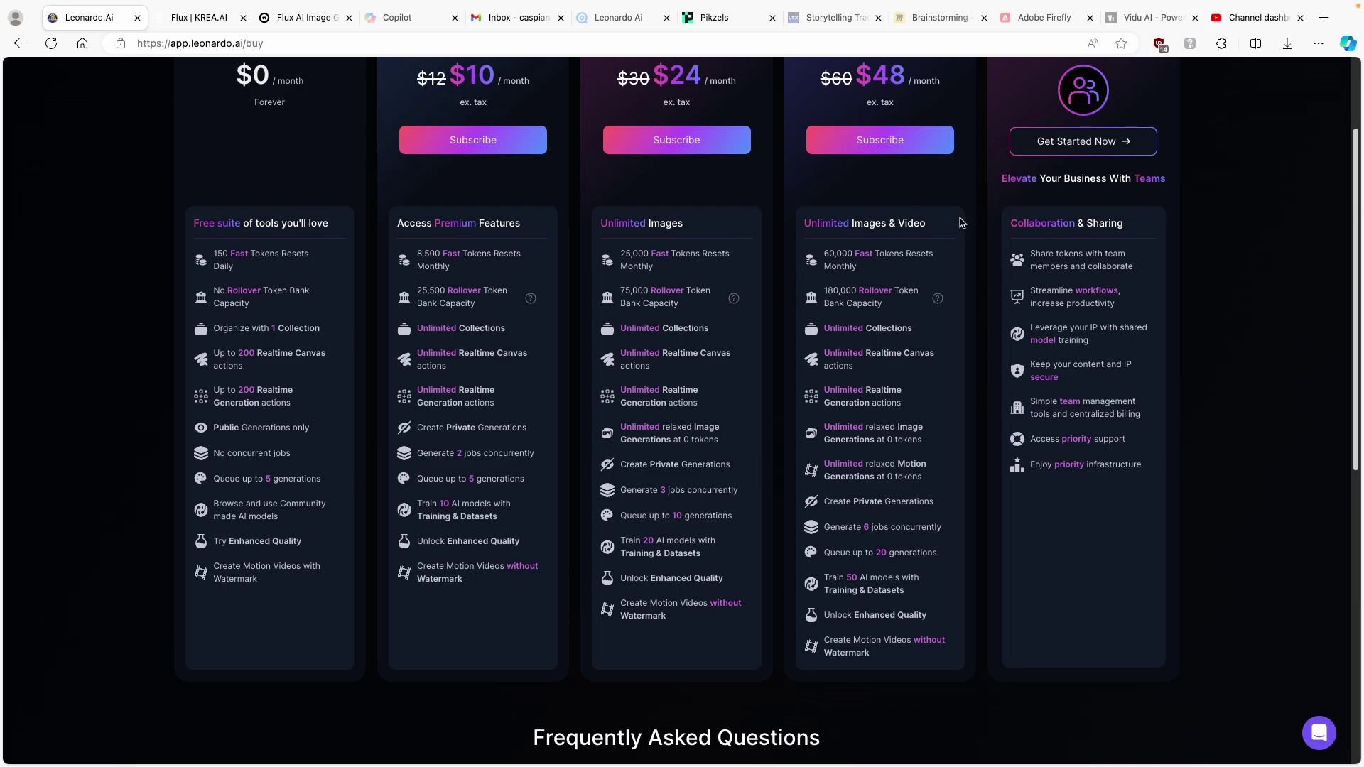
{"action": "scroll", "coordinate": [964, 225], "scroll_direction": "up", "scroll_amount": 1}
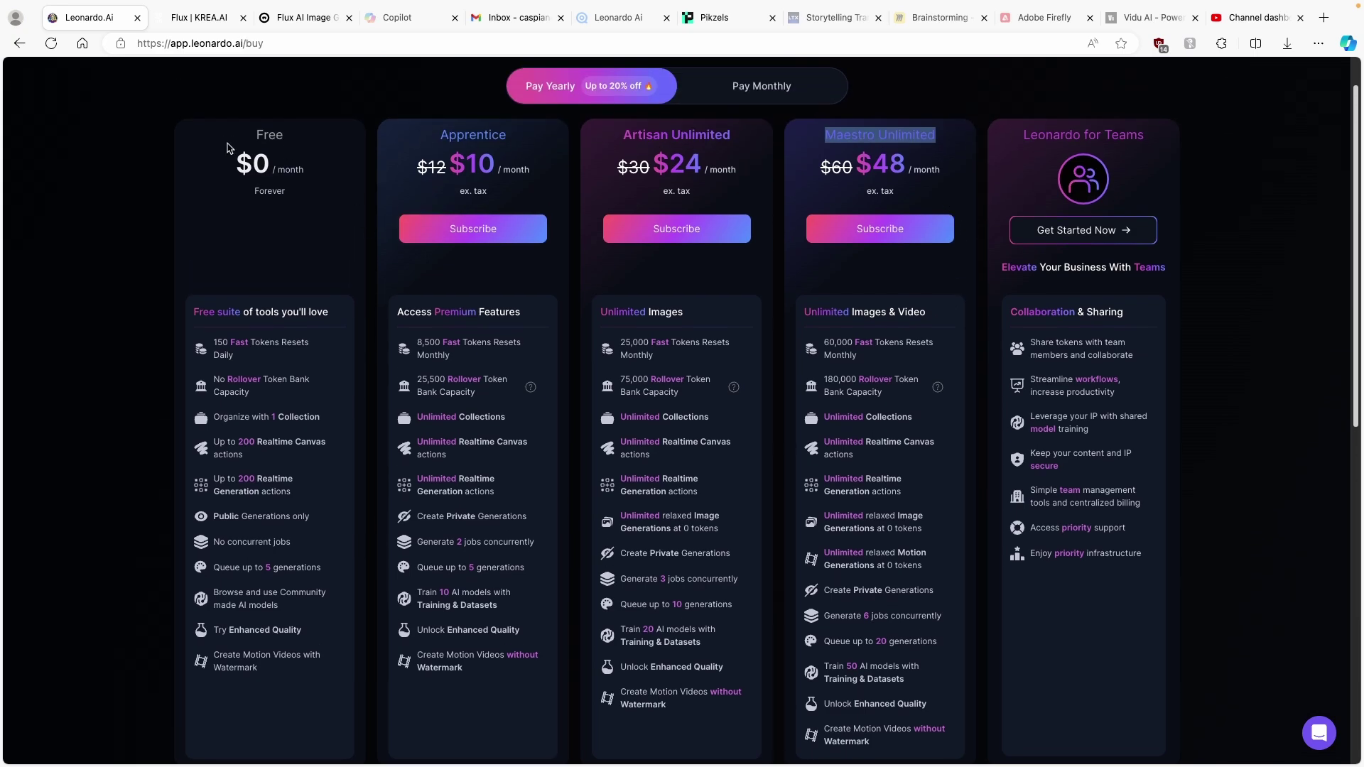
{"action": "scroll", "coordinate": [318, 241], "scroll_direction": "up", "scroll_amount": 1}
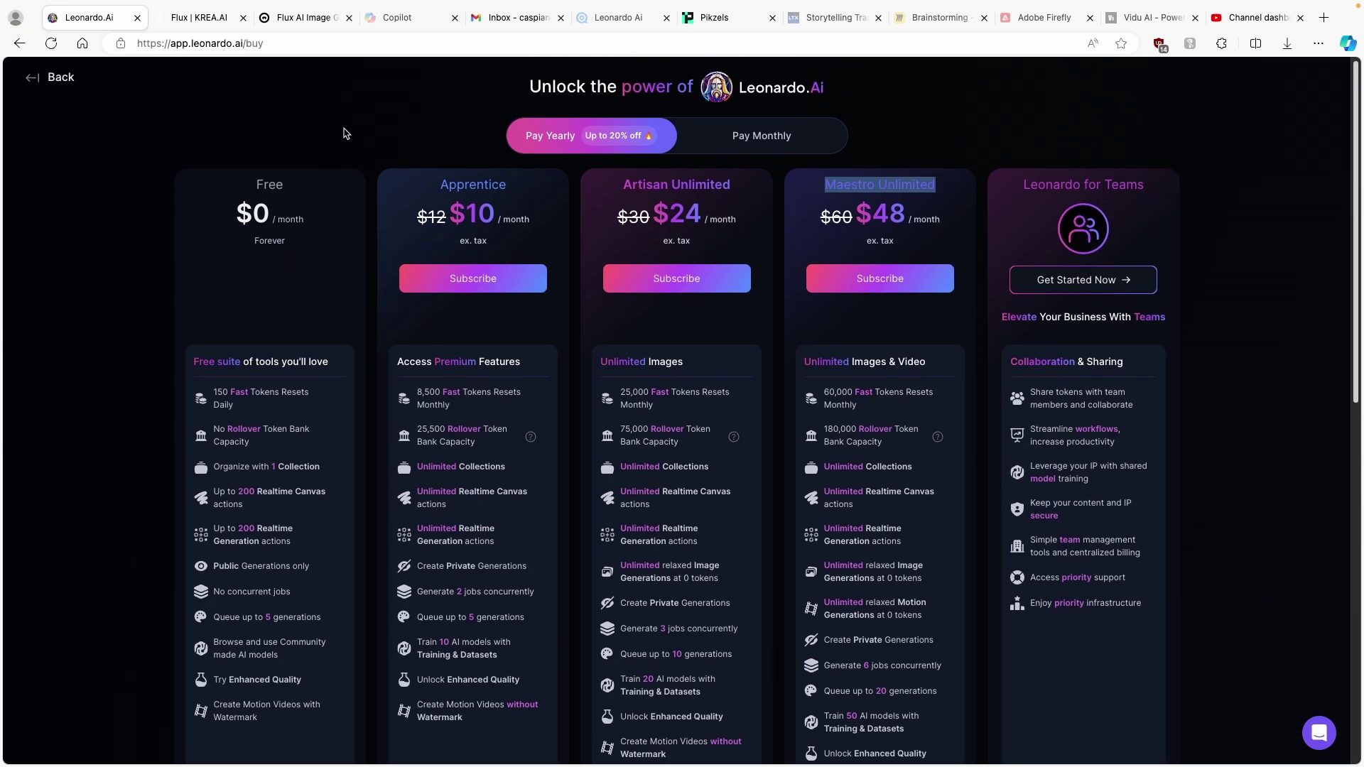
Leave the subscription plans, open Image Creation and select the Leonardo Phoenix preset
{"action": "left_click", "coordinate": [51, 78]}
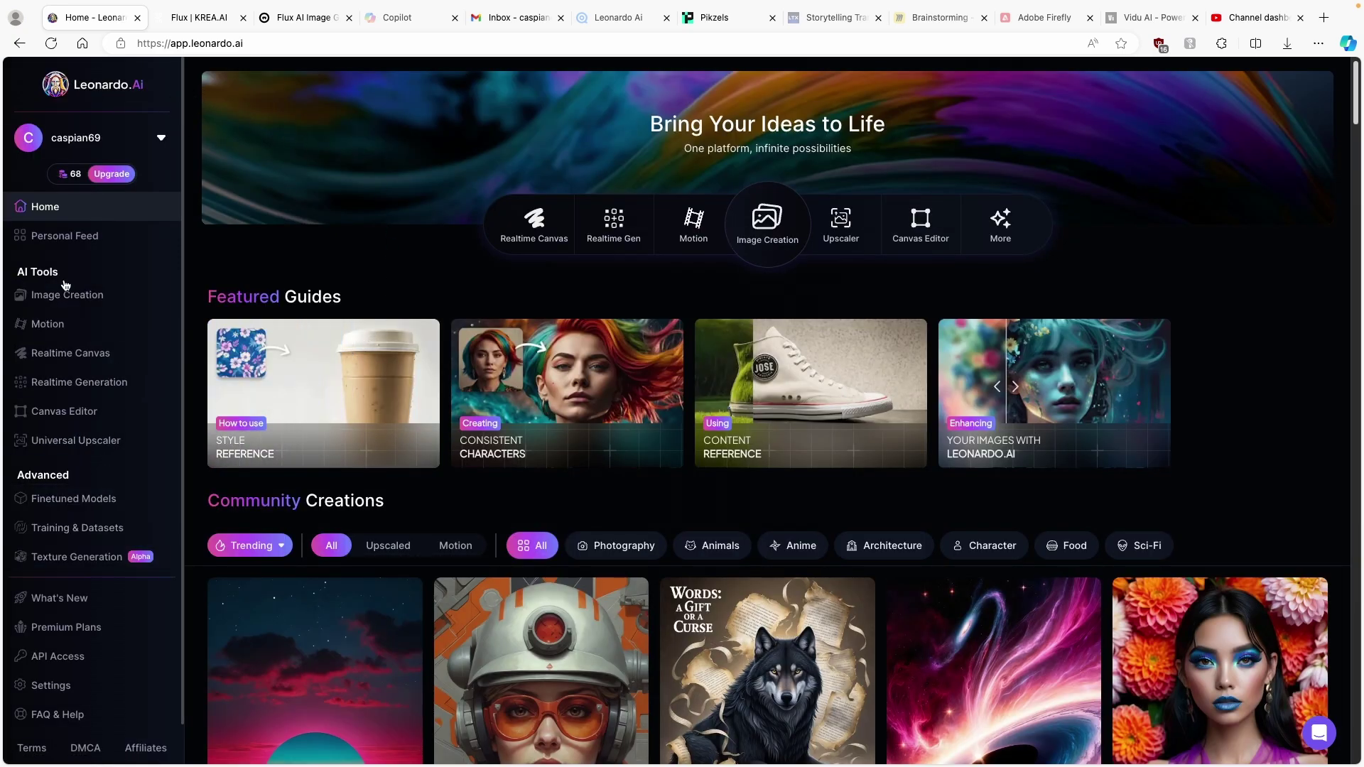
{"action": "left_click", "coordinate": [84, 299]}
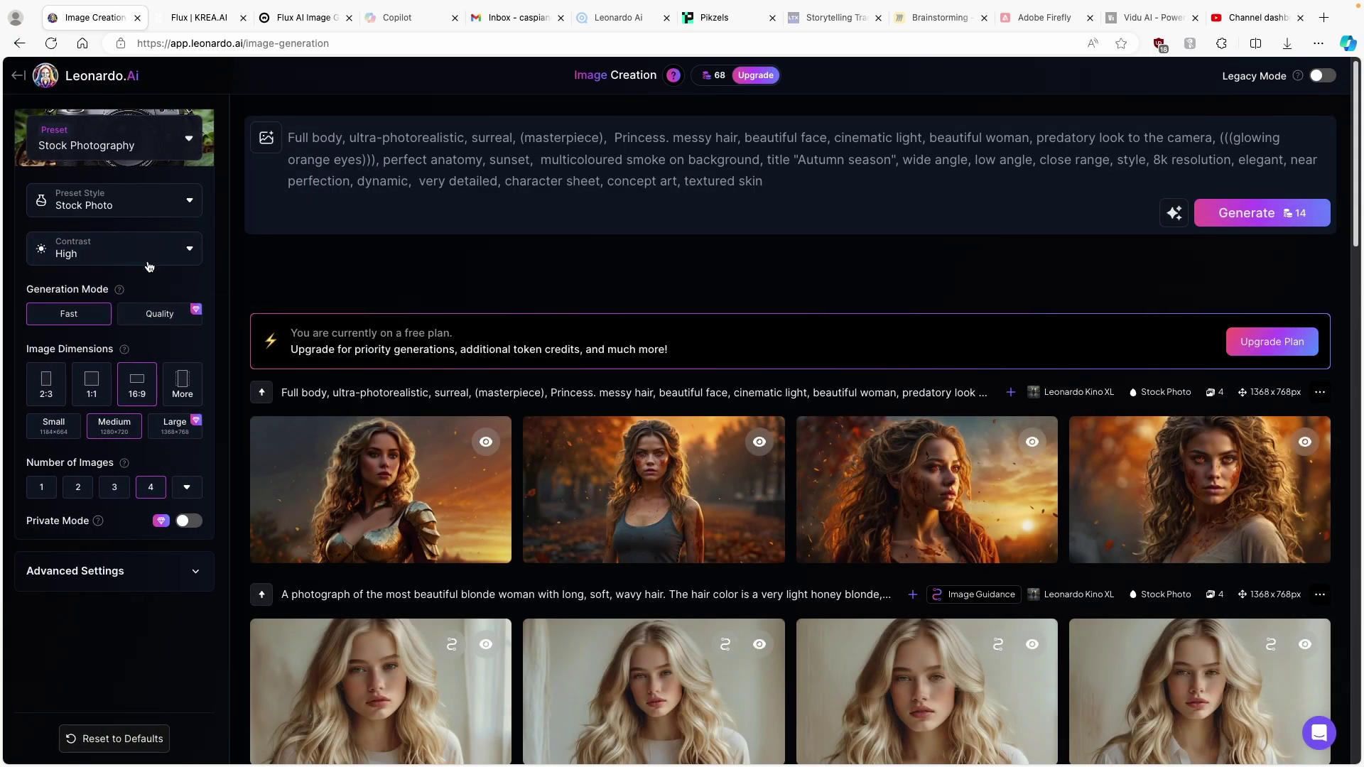
{"action": "left_click", "coordinate": [145, 152]}
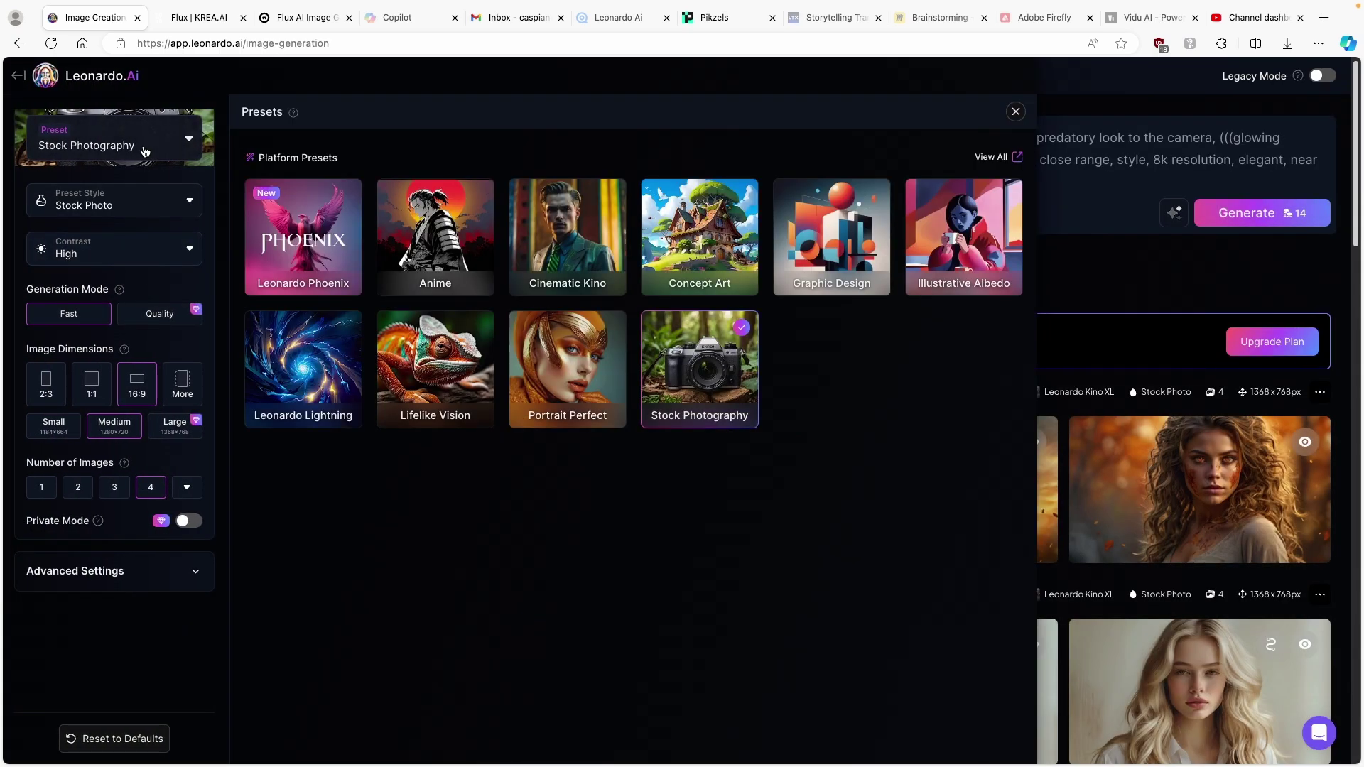
{"action": "left_click", "coordinate": [313, 228]}
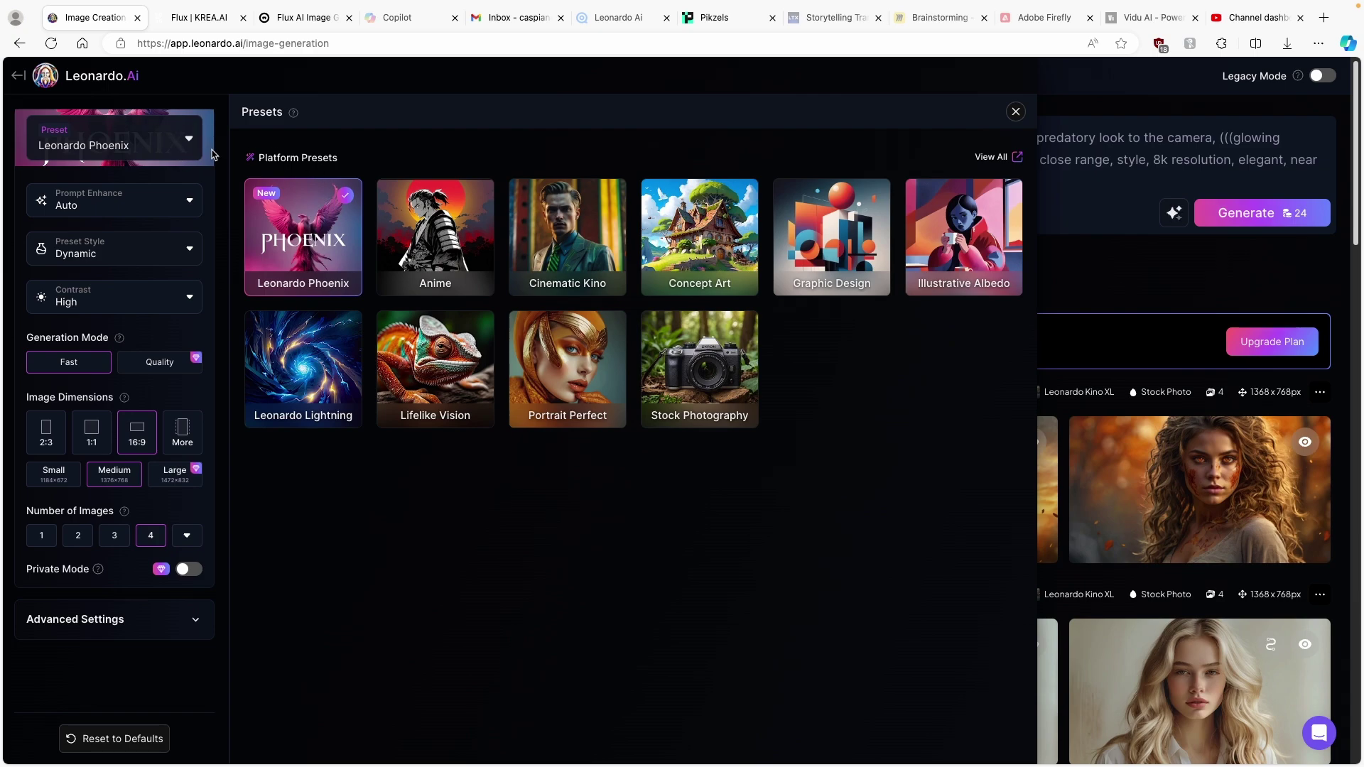
Set Prompt Enhance to Off and replace the prompt with "Salt flats in Bolivia, reflecting heavens on Earth."
{"action": "left_click", "coordinate": [126, 208]}
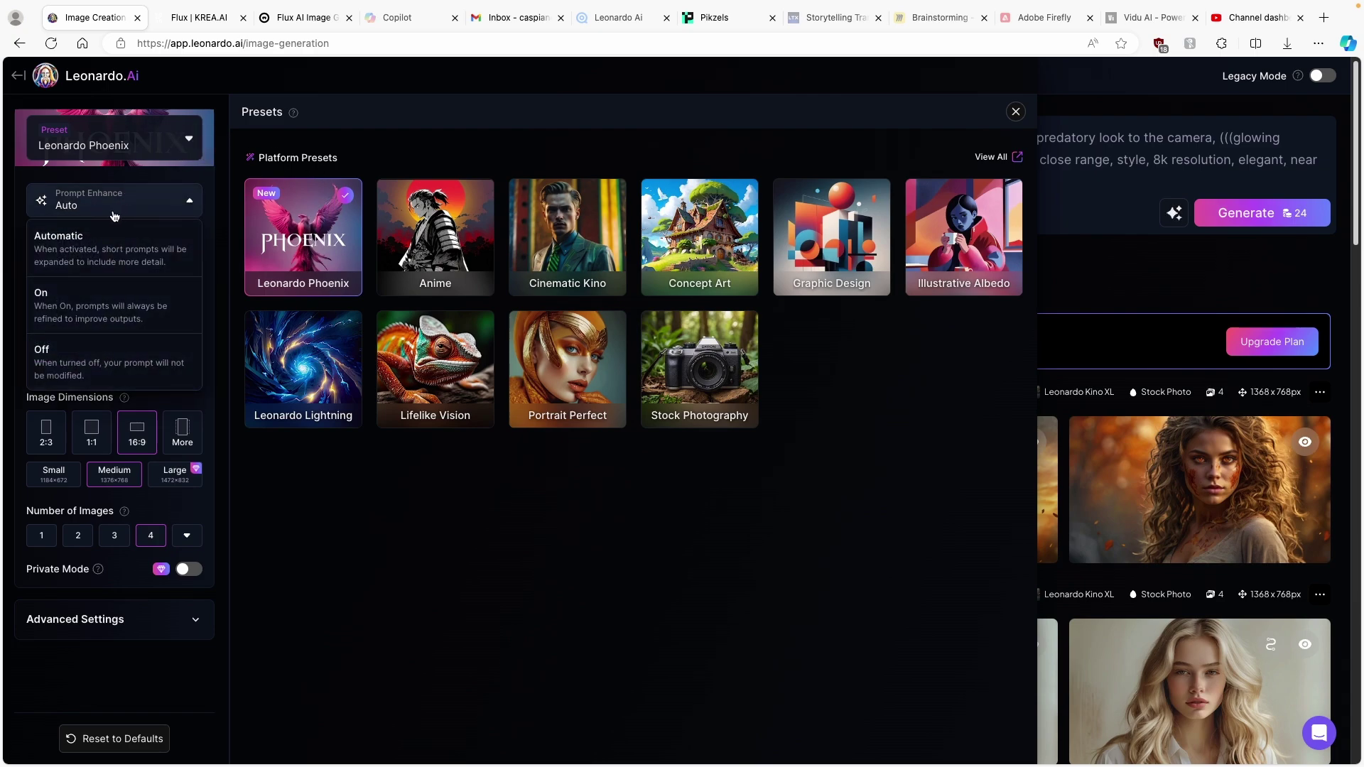
{"action": "left_click", "coordinate": [114, 359]}
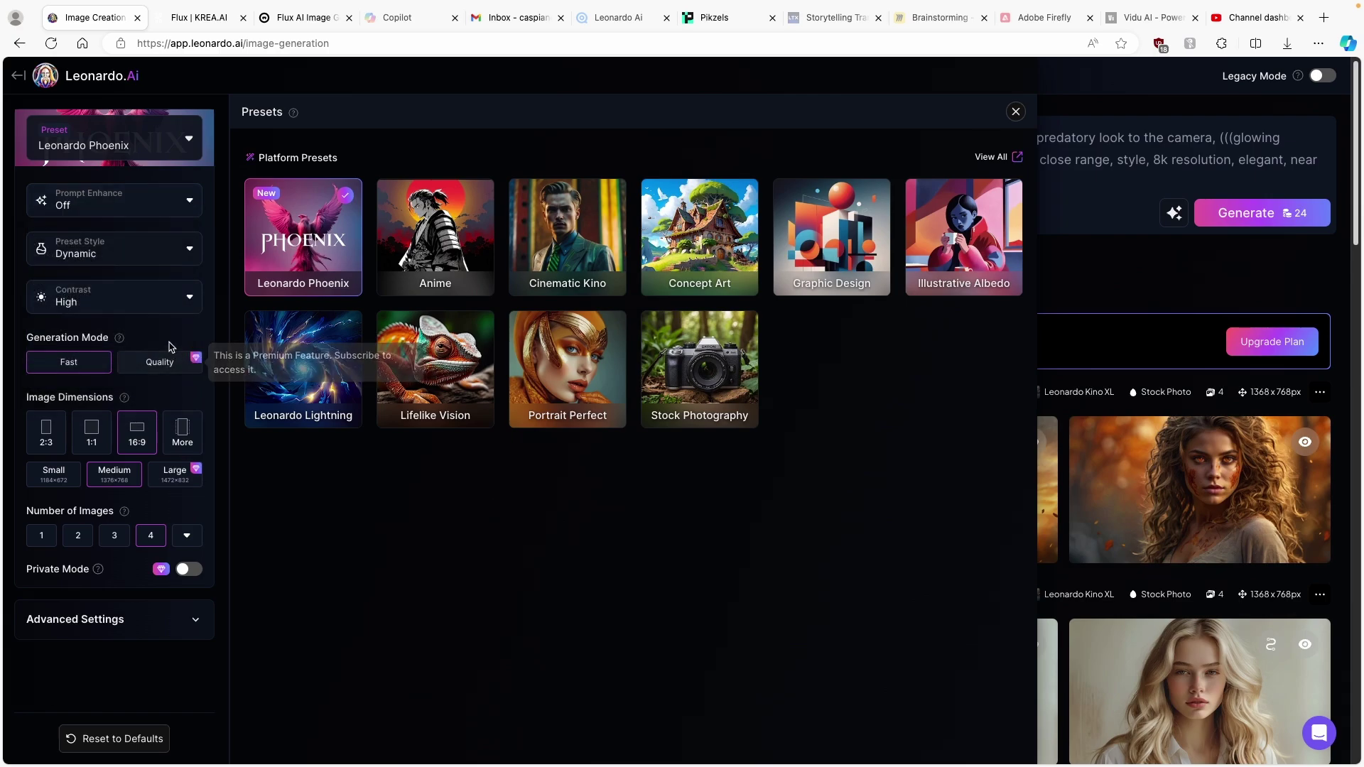
{"action": "left_click", "coordinate": [1016, 112]}
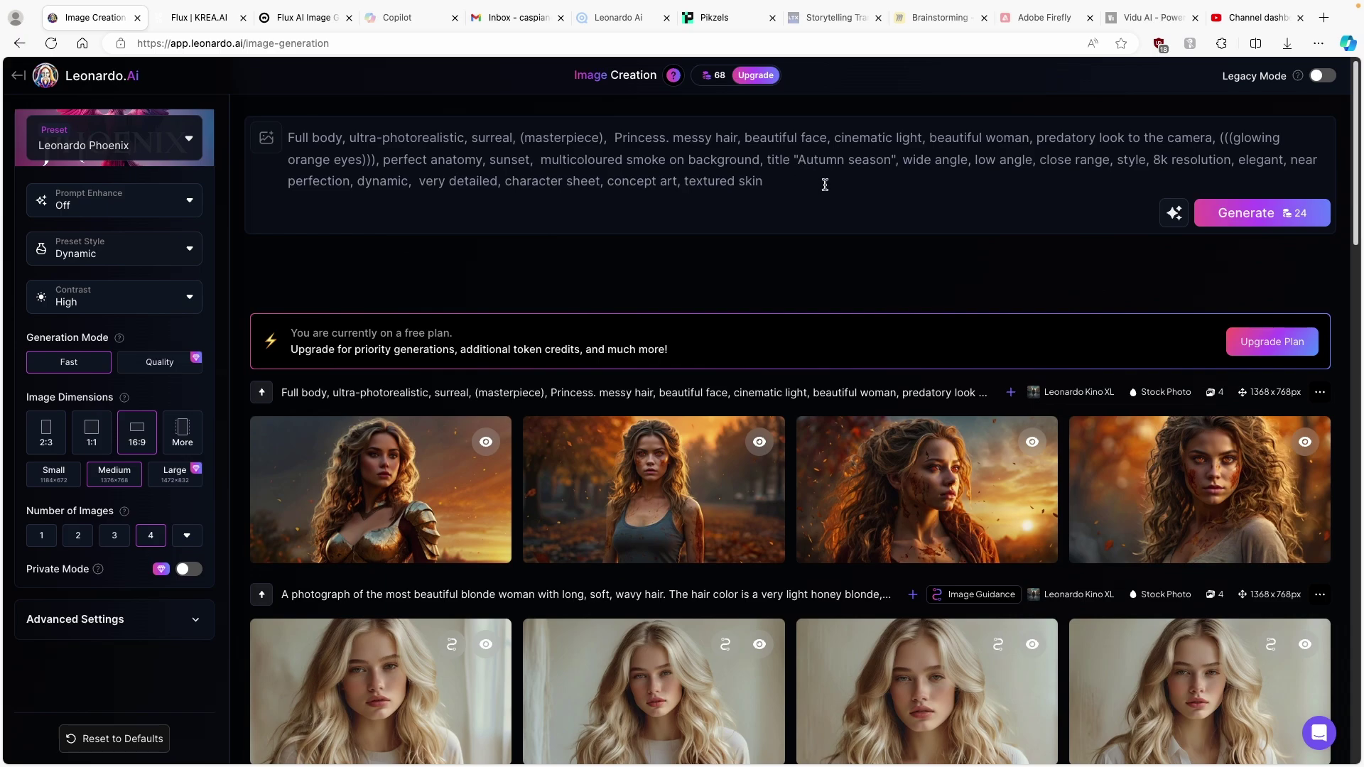
{"action": "left_click_drag", "start_coordinate": [825, 184], "coordinate": [288, 136]}
{"action": "type", "text": "Salt flats in Bolivia, reflecting heavens on Earth."}
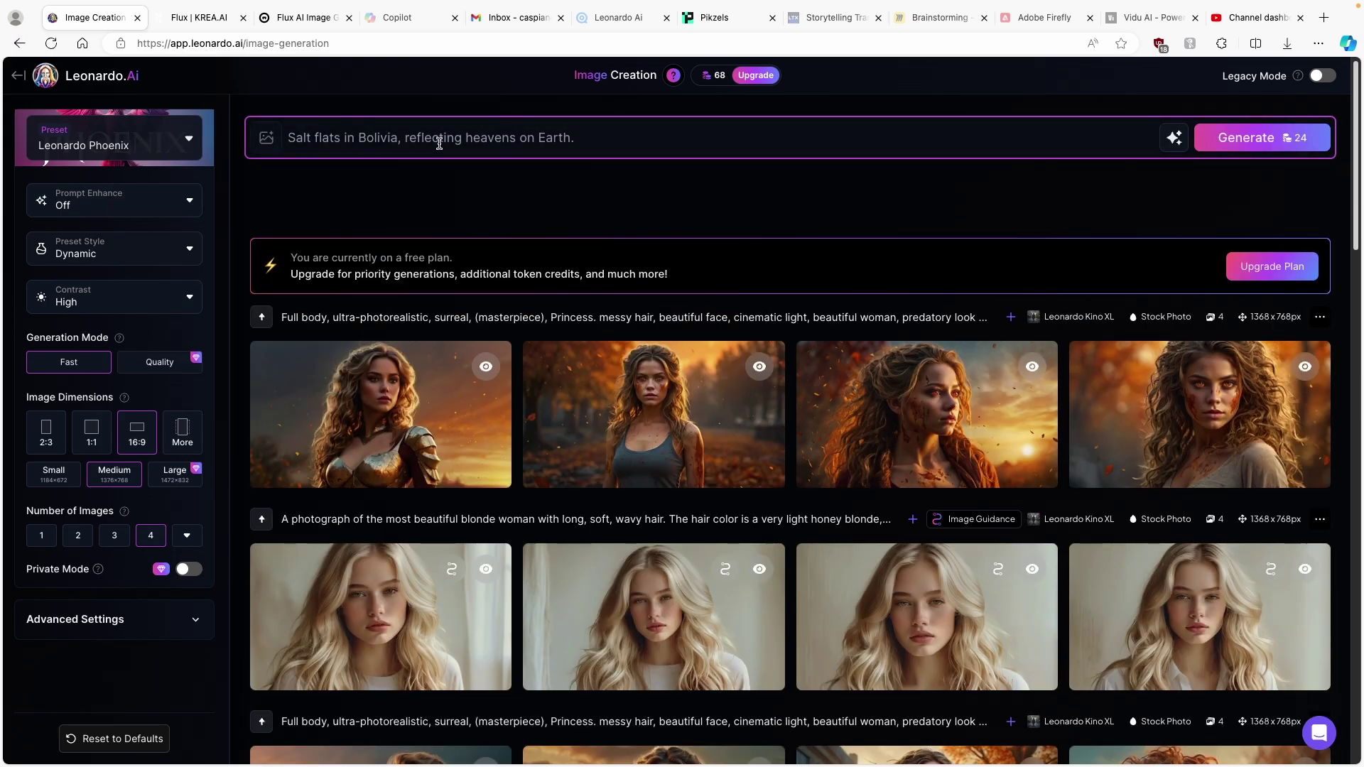
Check the generation progress in Krea Flux and Flux AI Image Generator, and return to Leonardo.Ai
{"action": "left_click", "coordinate": [192, 18]}
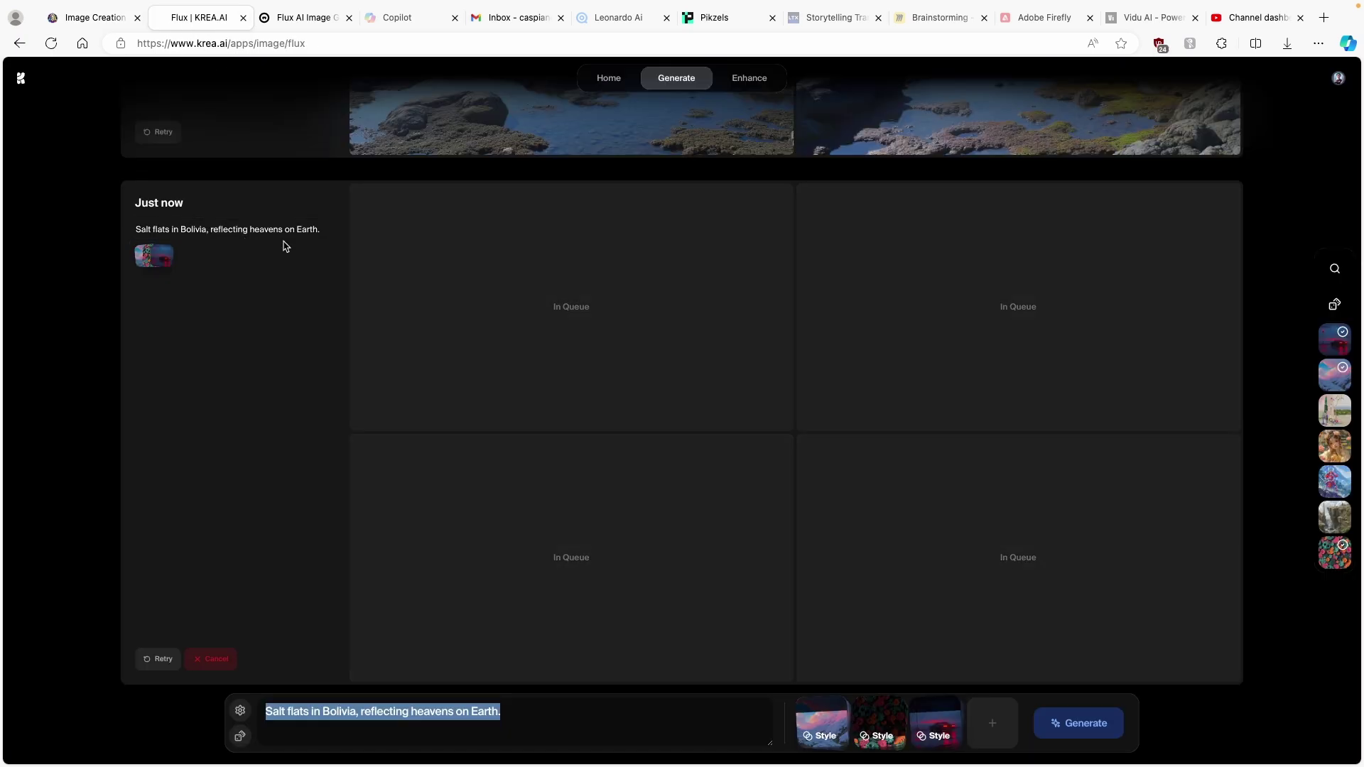
{"action": "left_click", "coordinate": [107, 17]}
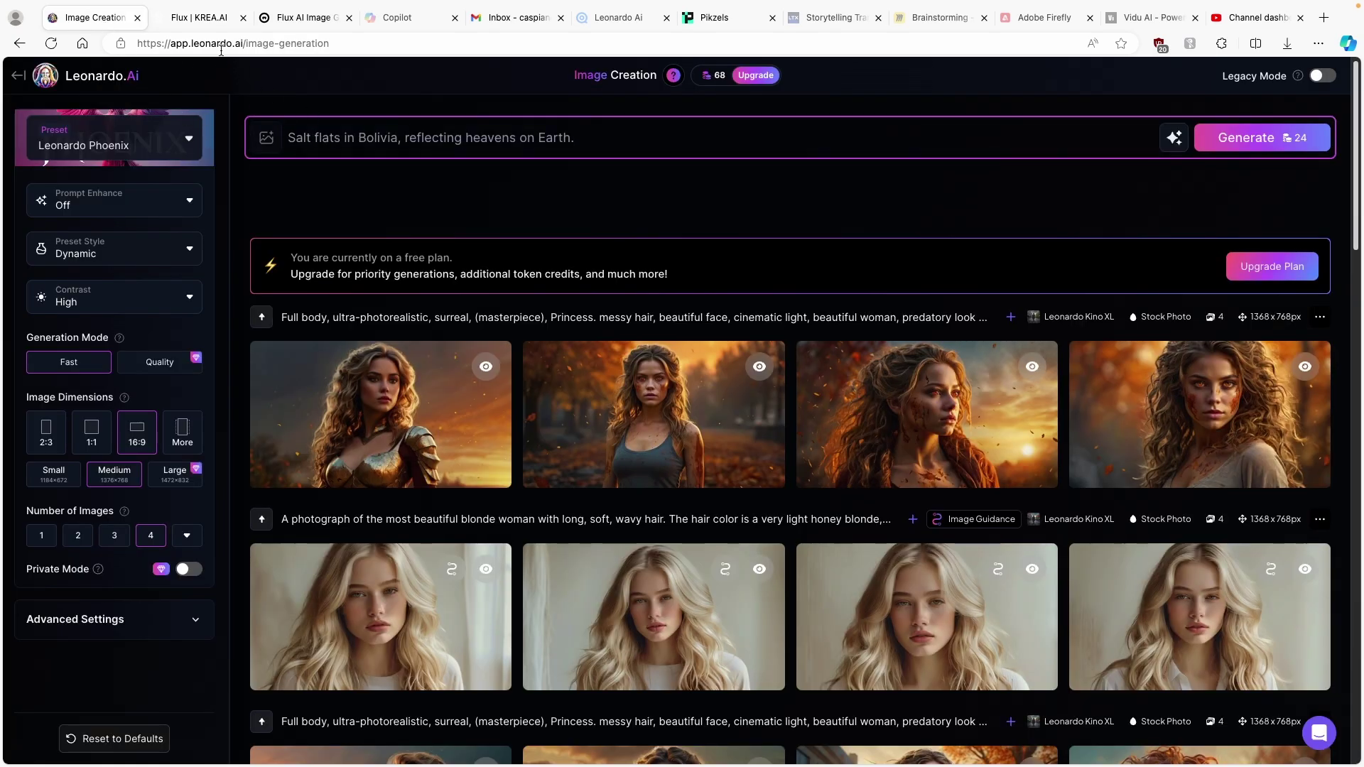
{"action": "left_click", "coordinate": [199, 17]}
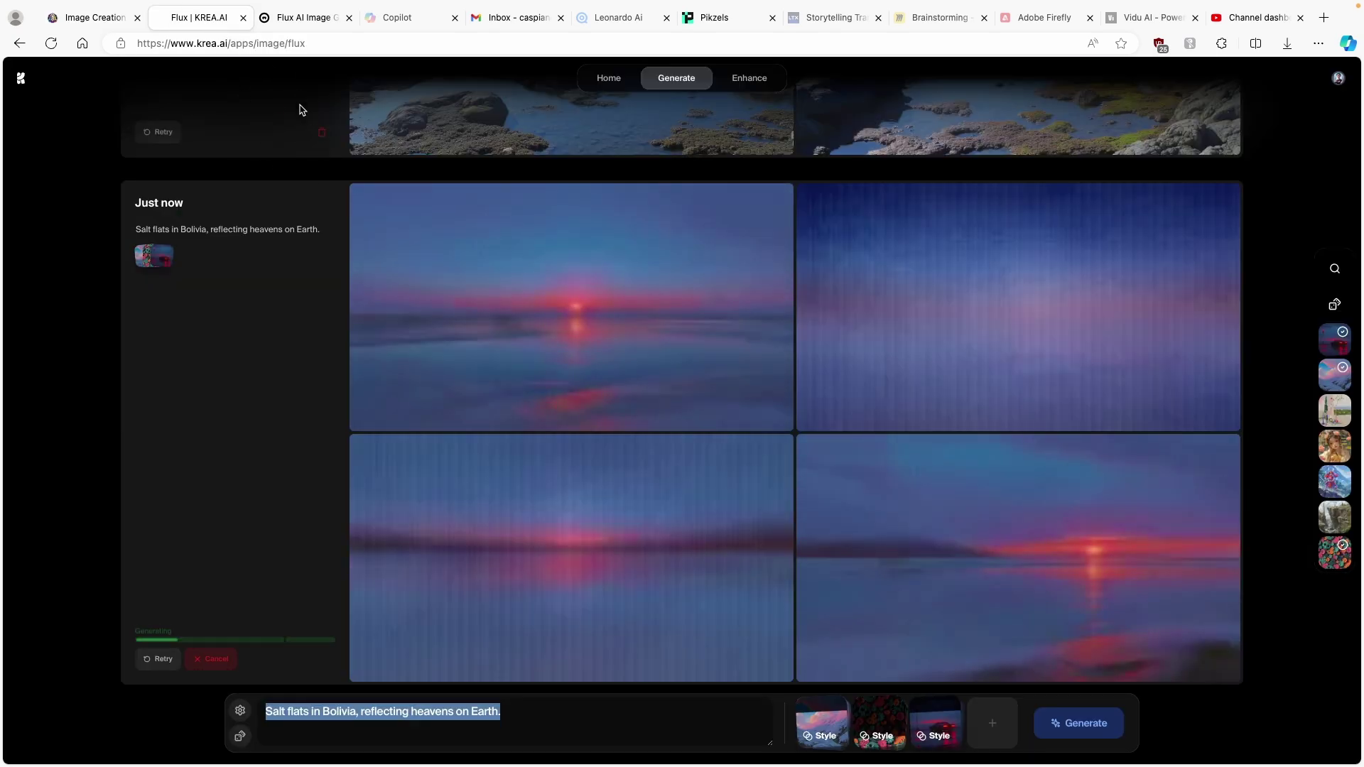
{"action": "left_click", "coordinate": [311, 18]}
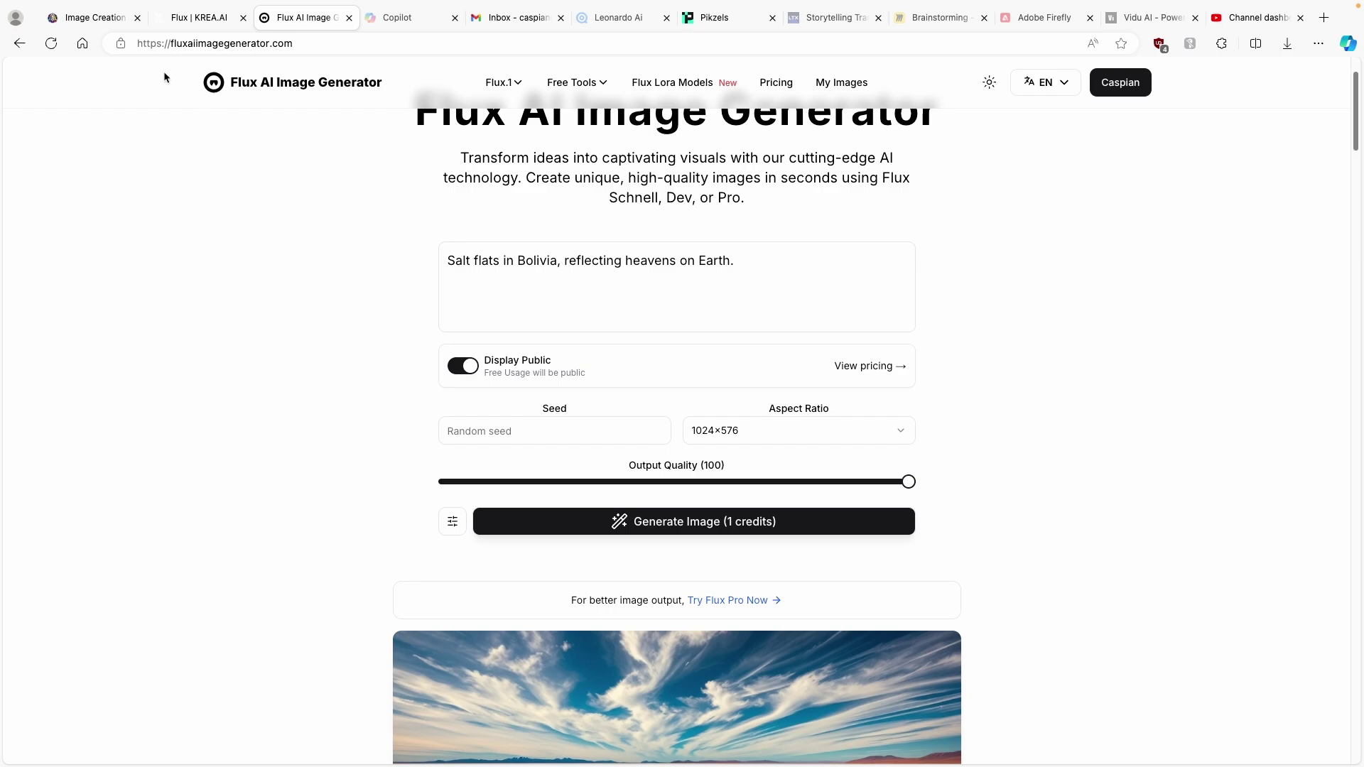
{"action": "left_click", "coordinate": [91, 18]}
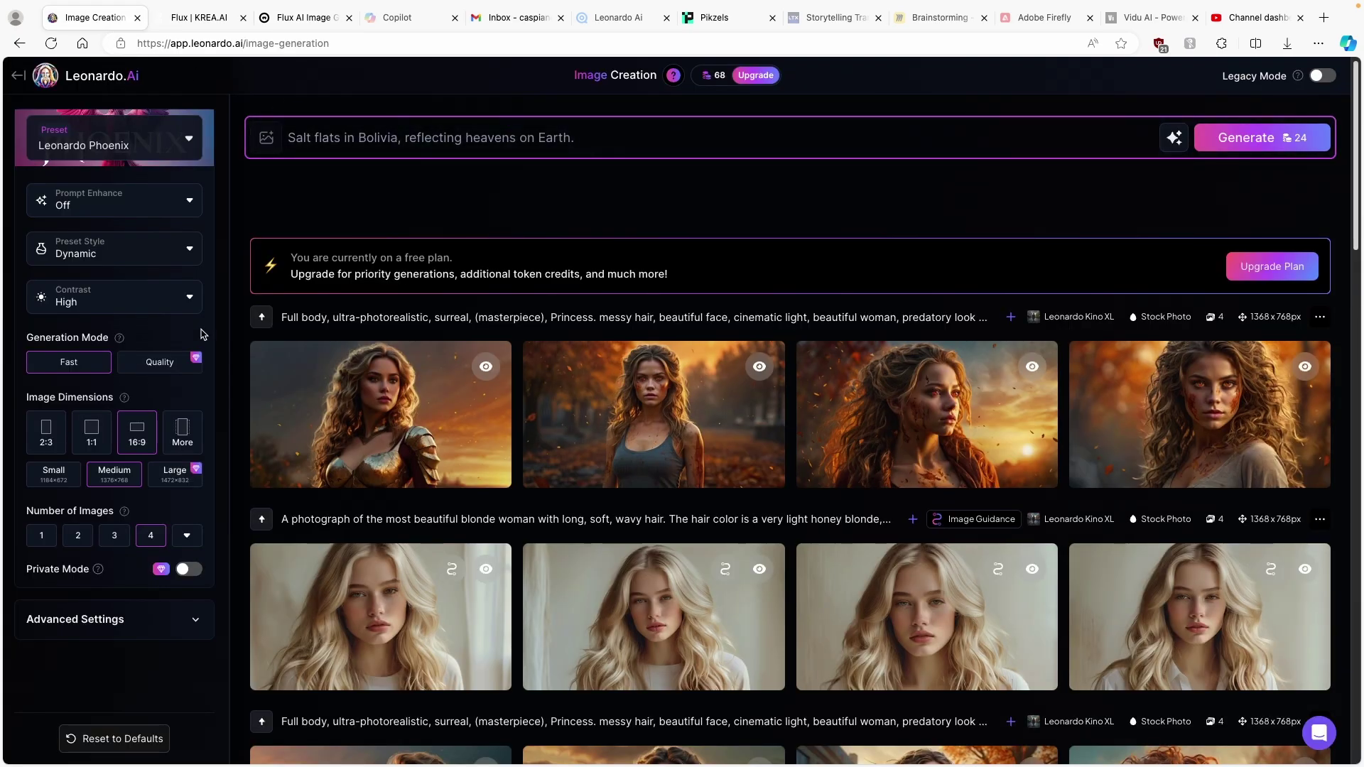
Choose the 16:9 image dimensions, check the additional aspect ratio options, and generate the salt flats images
{"action": "left_click", "coordinate": [139, 435]}
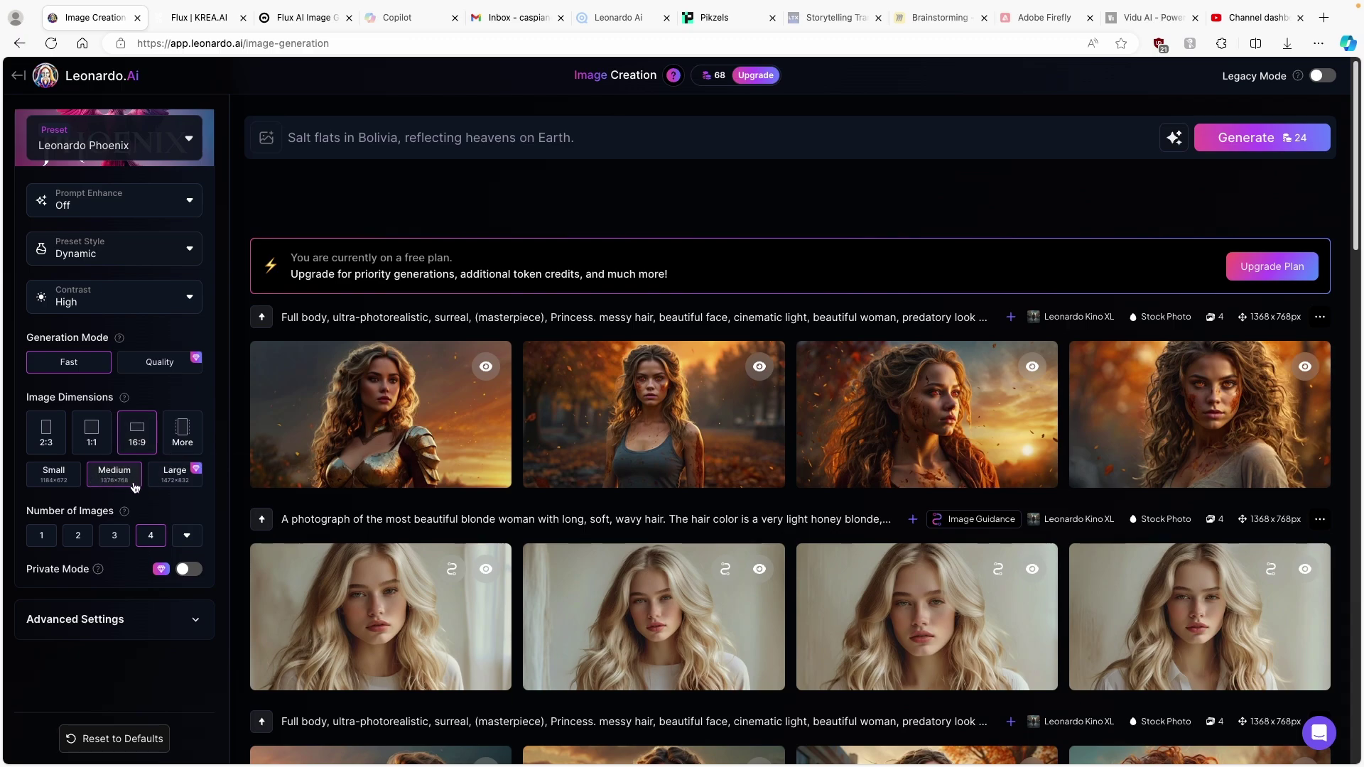
{"action": "left_click", "coordinate": [182, 432]}
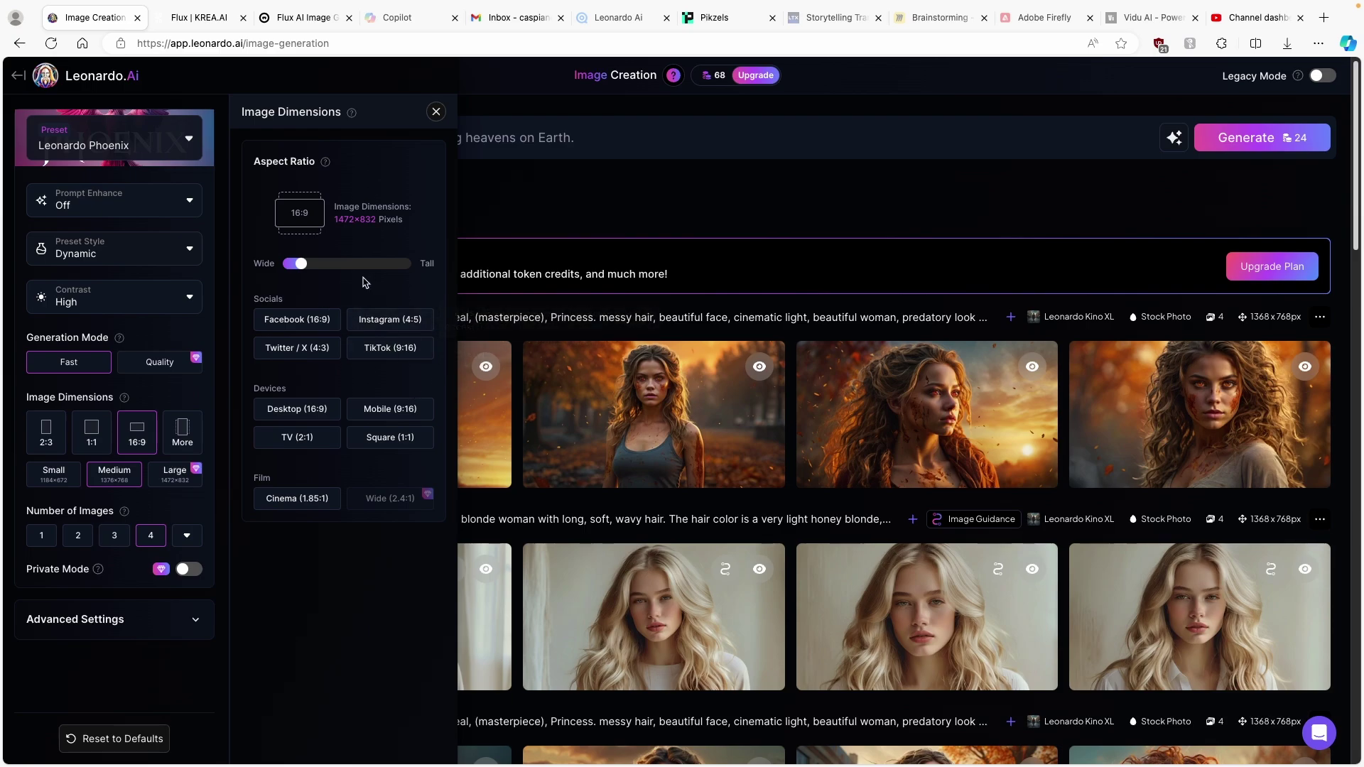
{"action": "left_click", "coordinate": [436, 112]}
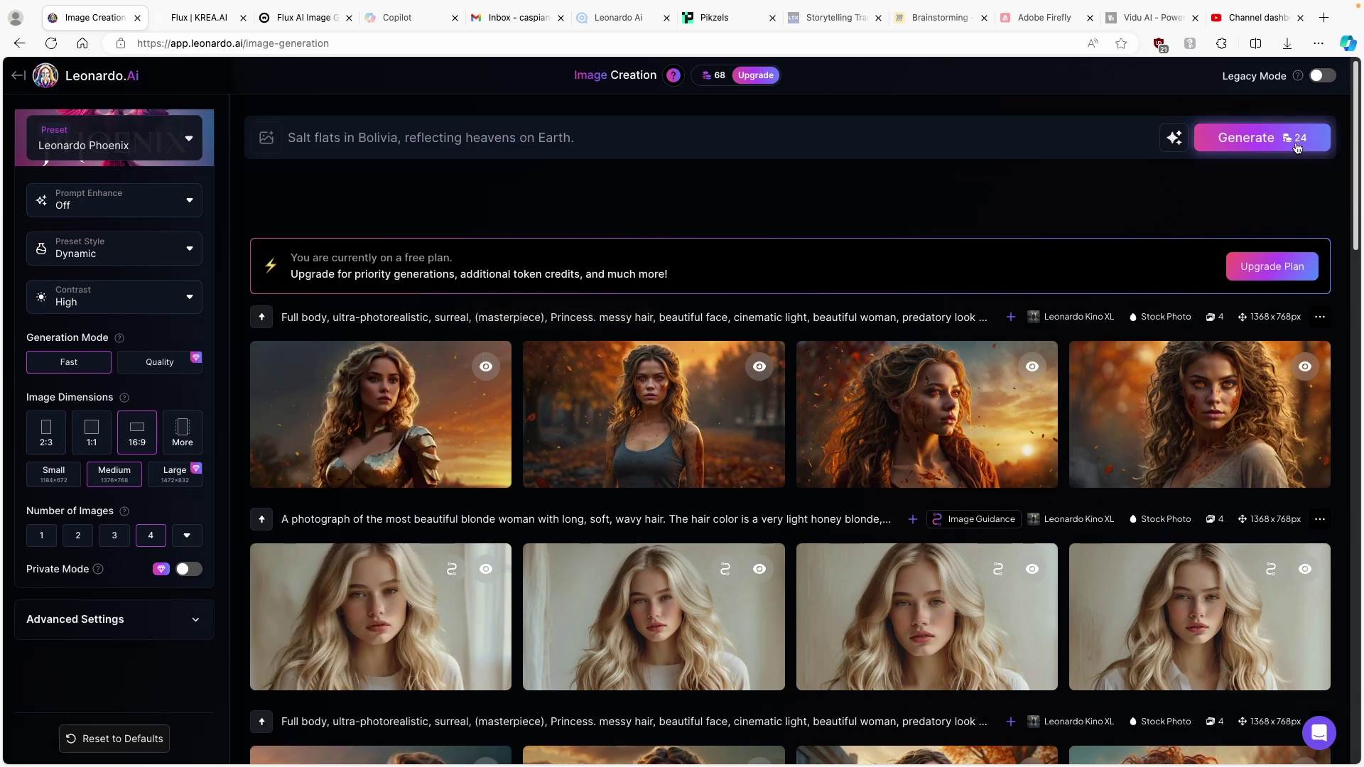
{"action": "left_click", "coordinate": [1262, 138]}
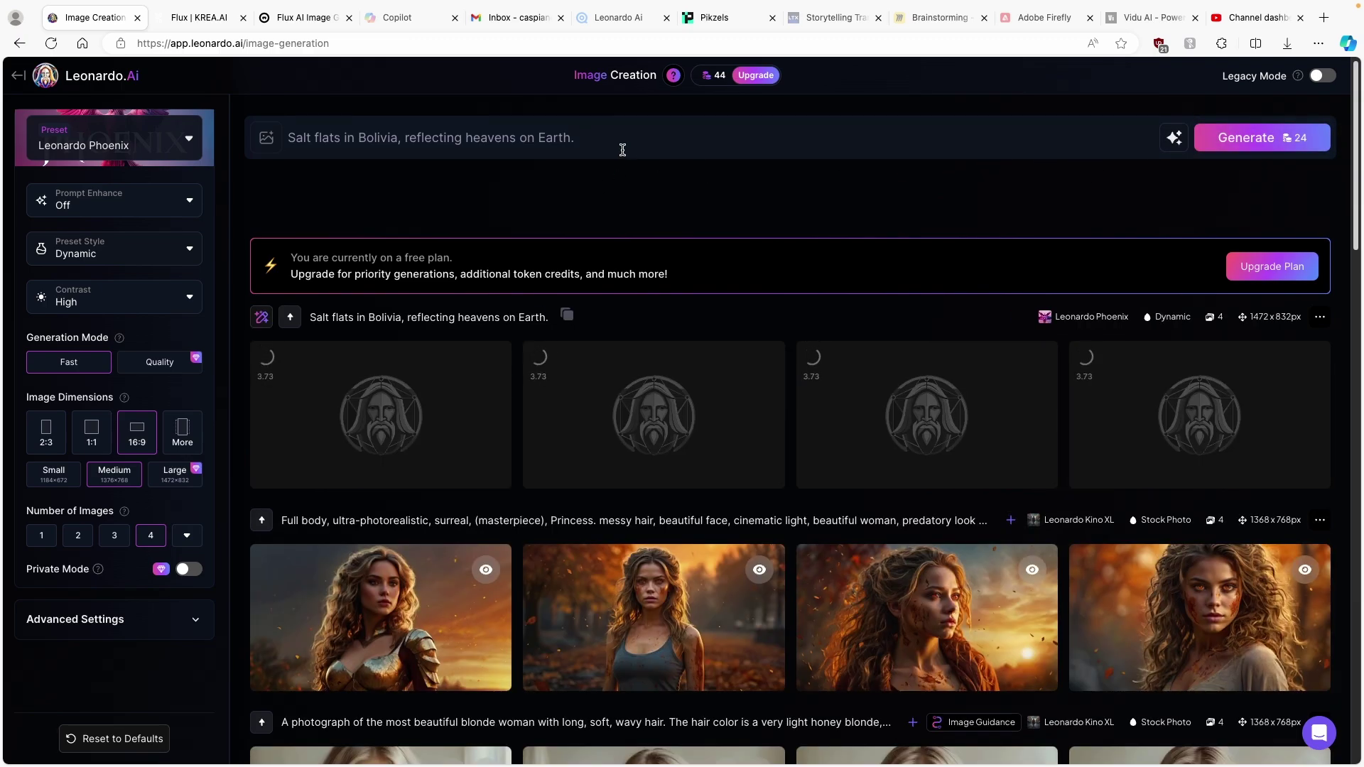
Switch to Flux AI Image Generator and examine the generated salt flats image at enlarged size
{"action": "left_click", "coordinate": [302, 19]}
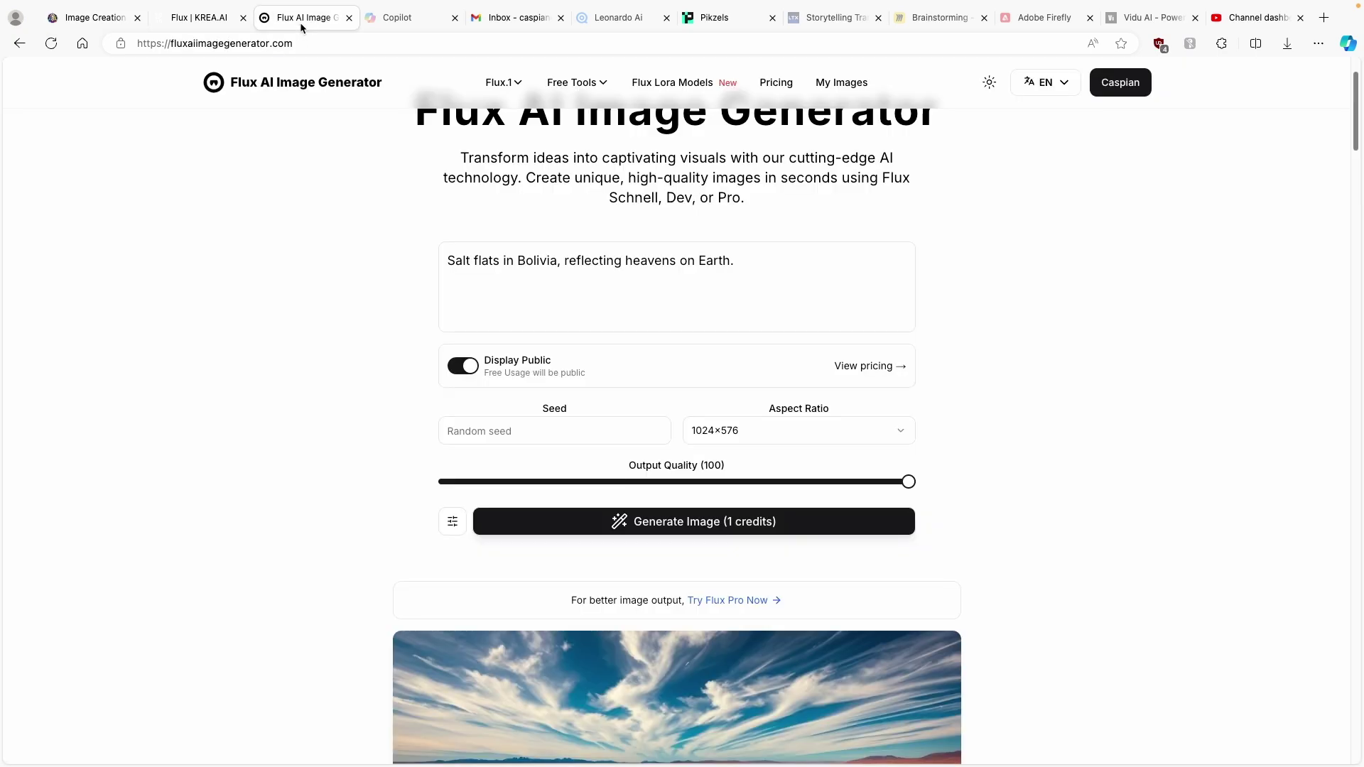
{"action": "scroll", "coordinate": [284, 267], "scroll_direction": "up", "scroll_amount": 2}
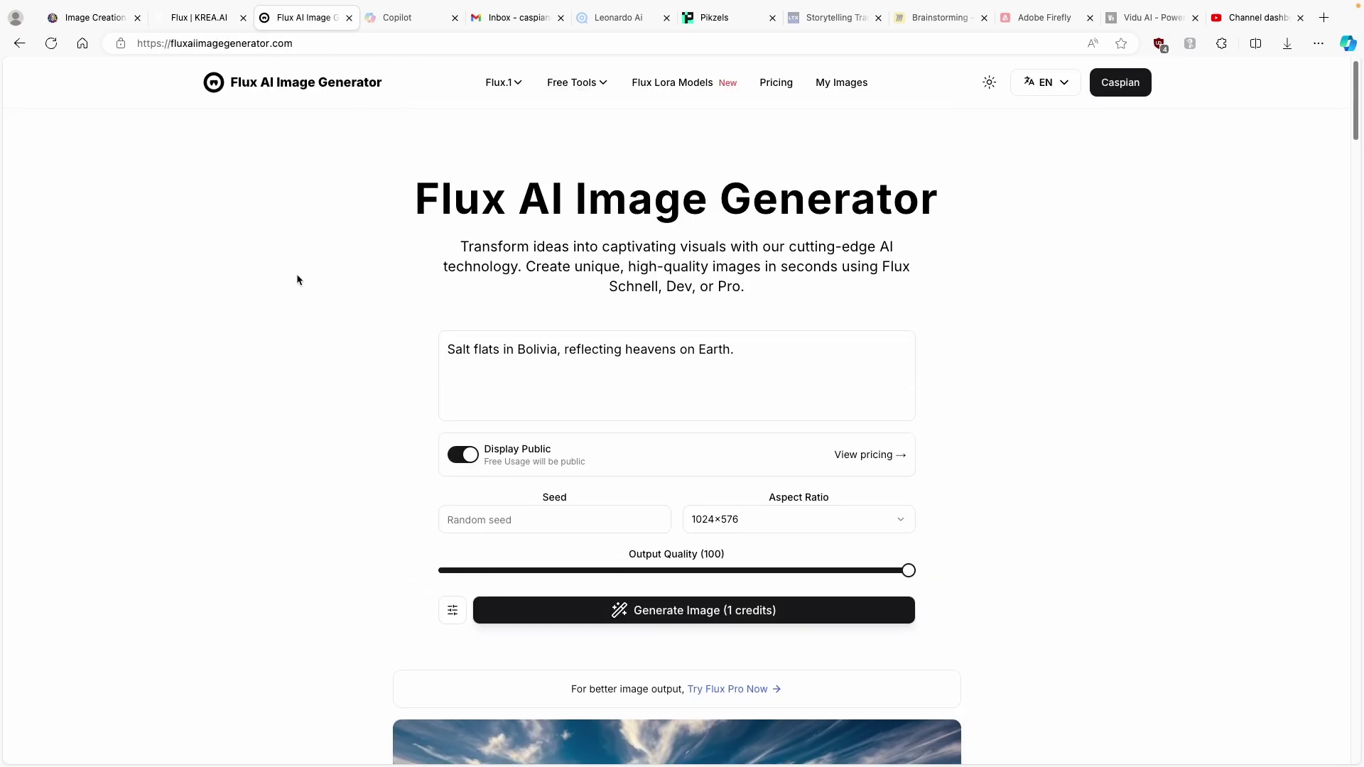
{"action": "scroll", "coordinate": [347, 248], "scroll_direction": "down", "scroll_amount": 5}
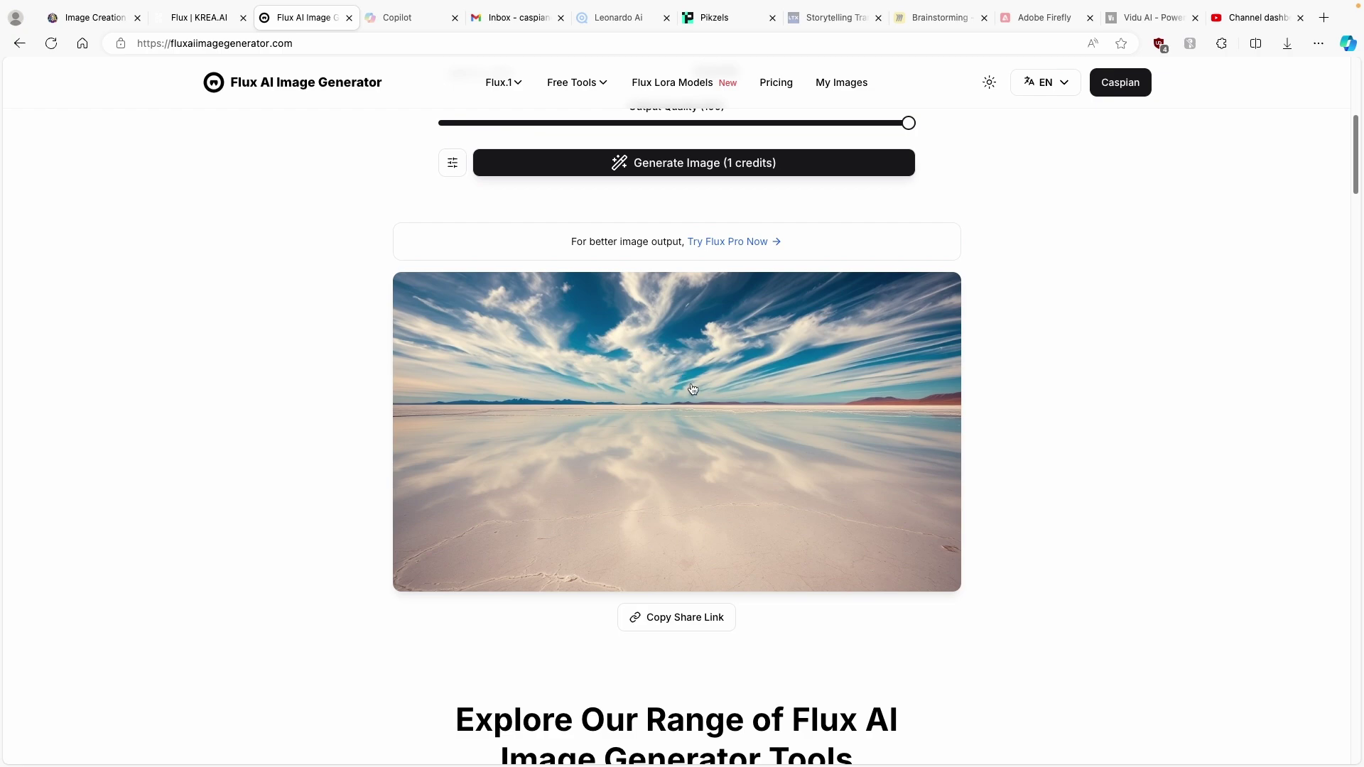
{"action": "scroll", "coordinate": [703, 365], "scroll_direction": "down", "scroll_amount": 3}
{"action": "scroll", "coordinate": [777, 405], "scroll_direction": "up", "scroll_amount": 3}
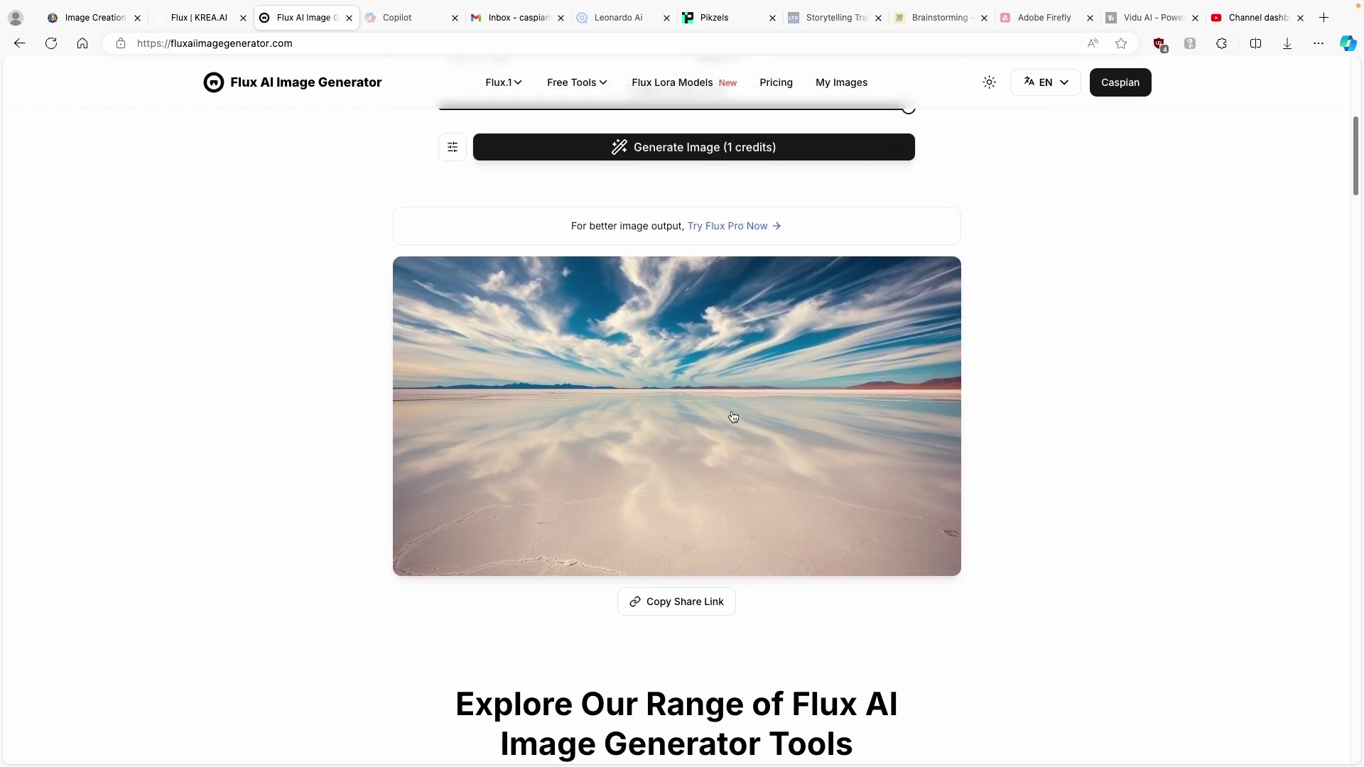
{"action": "left_click", "coordinate": [733, 417]}
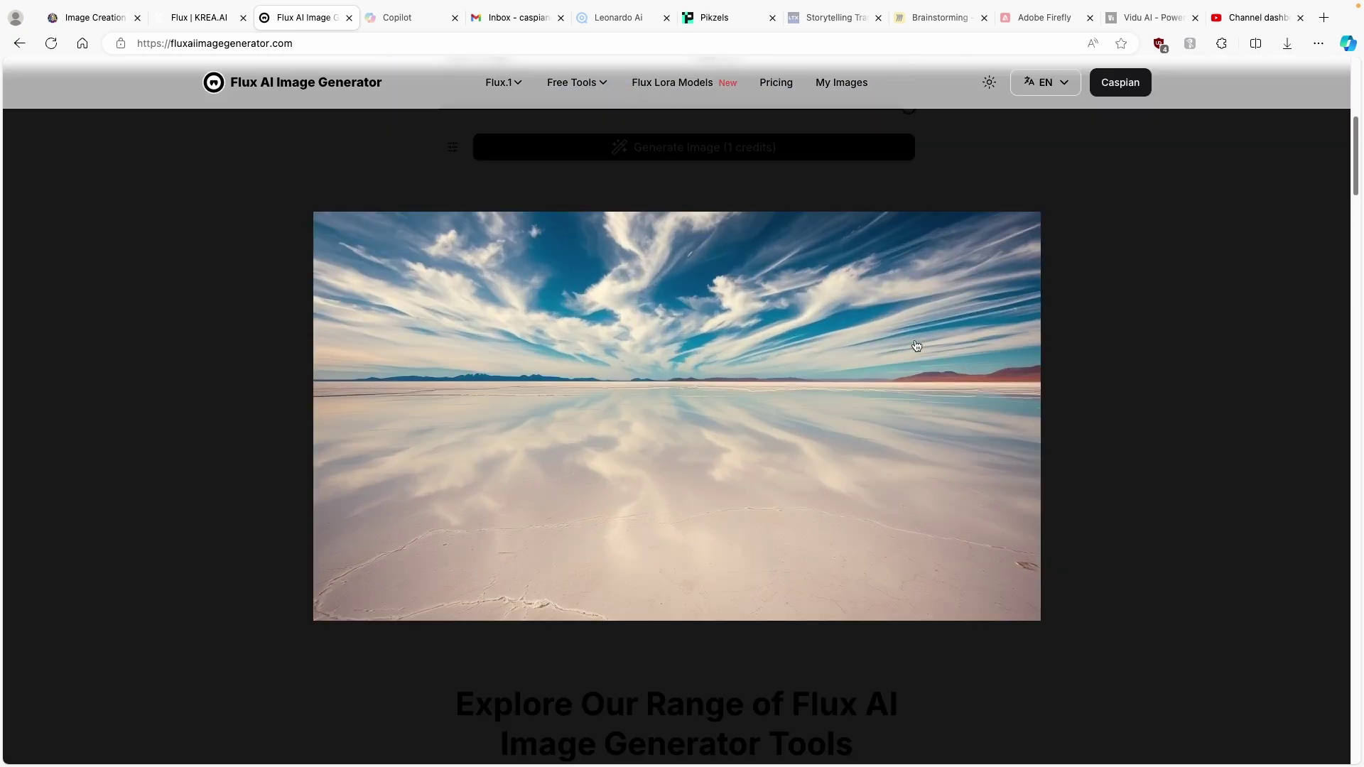
{"action": "left_click", "coordinate": [1145, 305]}
{"action": "scroll", "coordinate": [1065, 341], "scroll_direction": "up", "scroll_amount": 5}
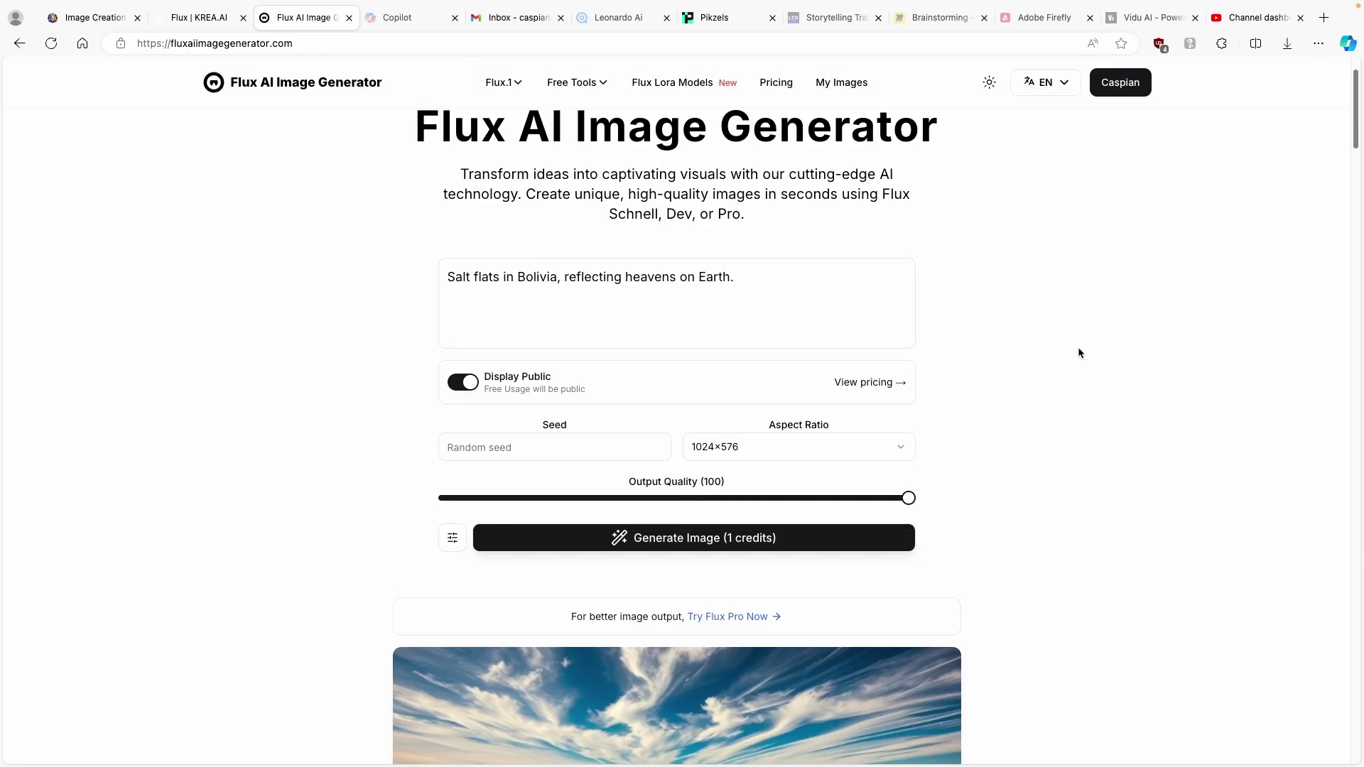
{"action": "scroll", "coordinate": [1070, 323], "scroll_direction": "up", "scroll_amount": 1}
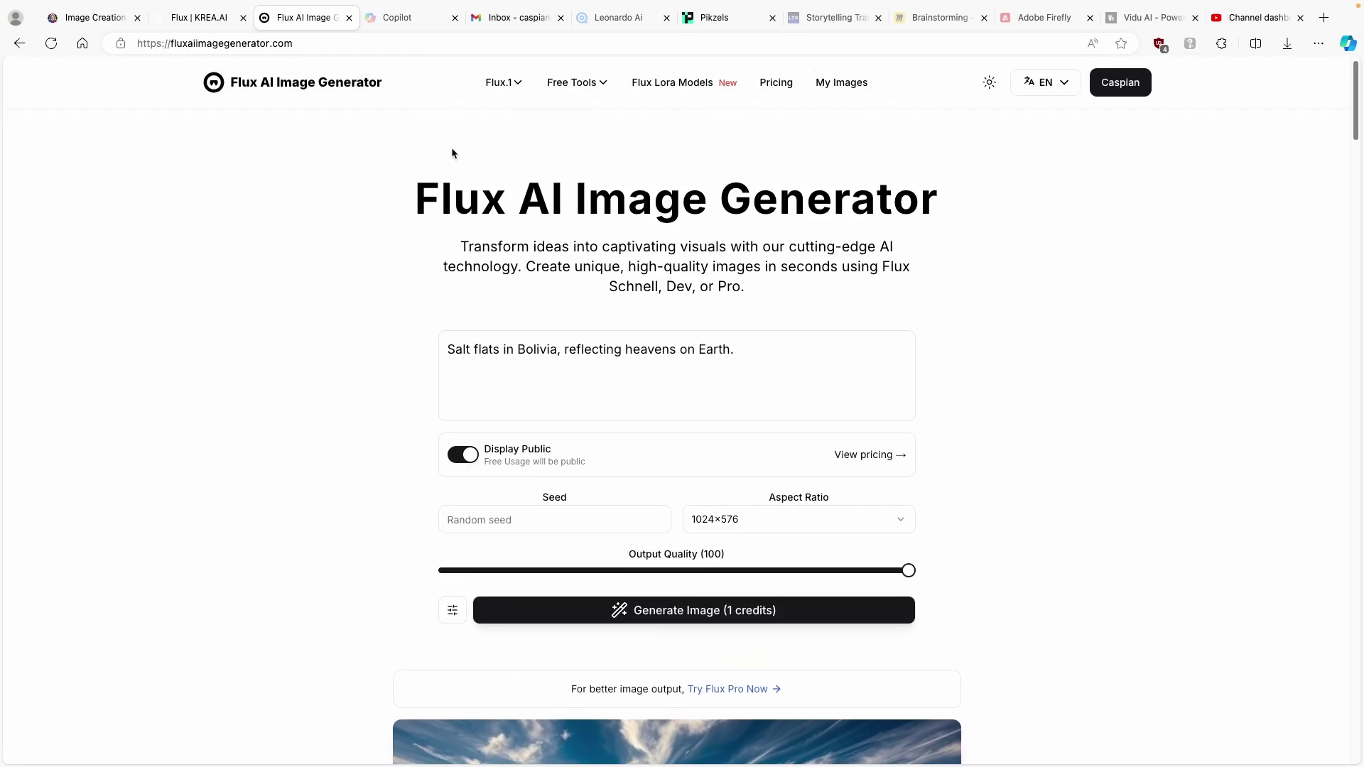
Hide the seed, aspect ratio and output quality settings and view the generated image below
{"action": "left_click", "coordinate": [264, 44]}
{"action": "left_click", "coordinate": [452, 212]}
{"action": "left_click_drag", "start_coordinate": [417, 196], "coordinate": [924, 199]}
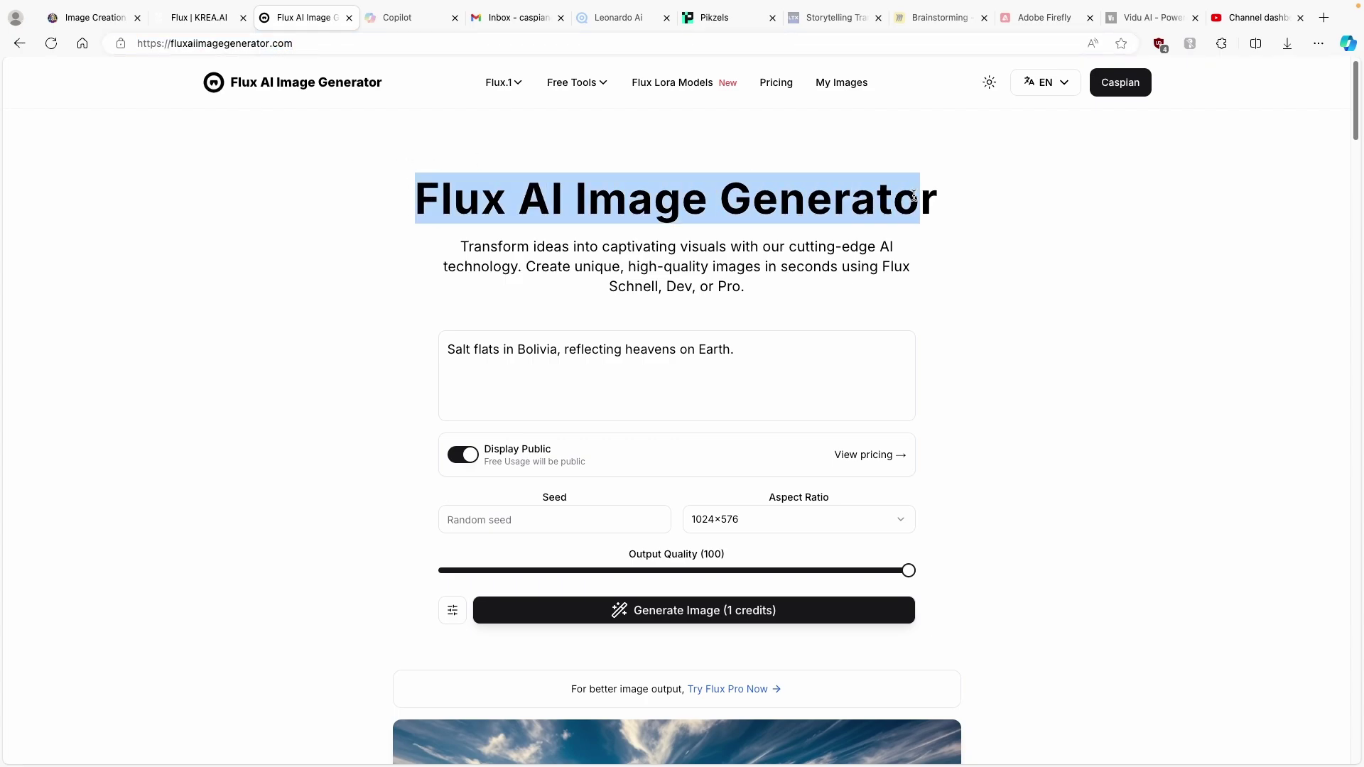
{"action": "left_click", "coordinate": [617, 262]}
{"action": "left_click", "coordinate": [453, 610]}
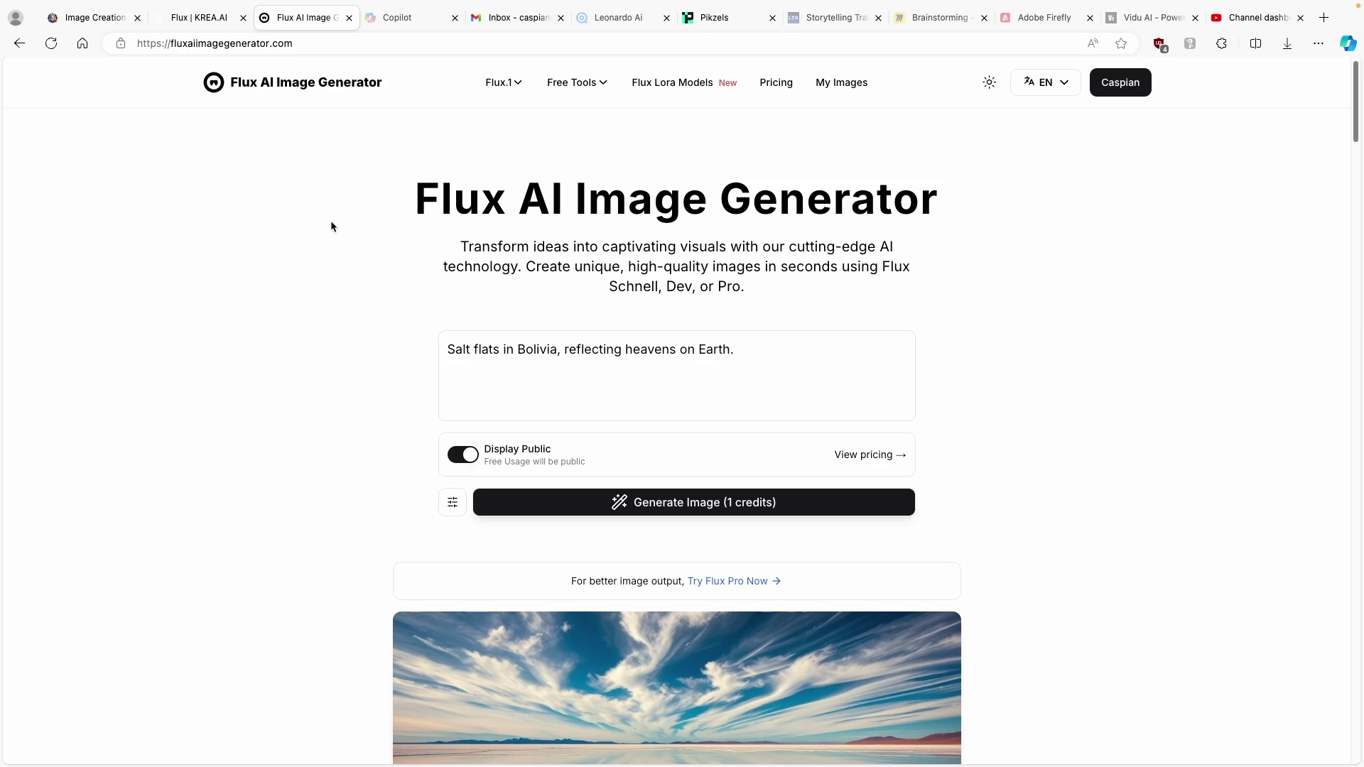
{"action": "scroll", "coordinate": [327, 224], "scroll_direction": "down", "scroll_amount": 6}
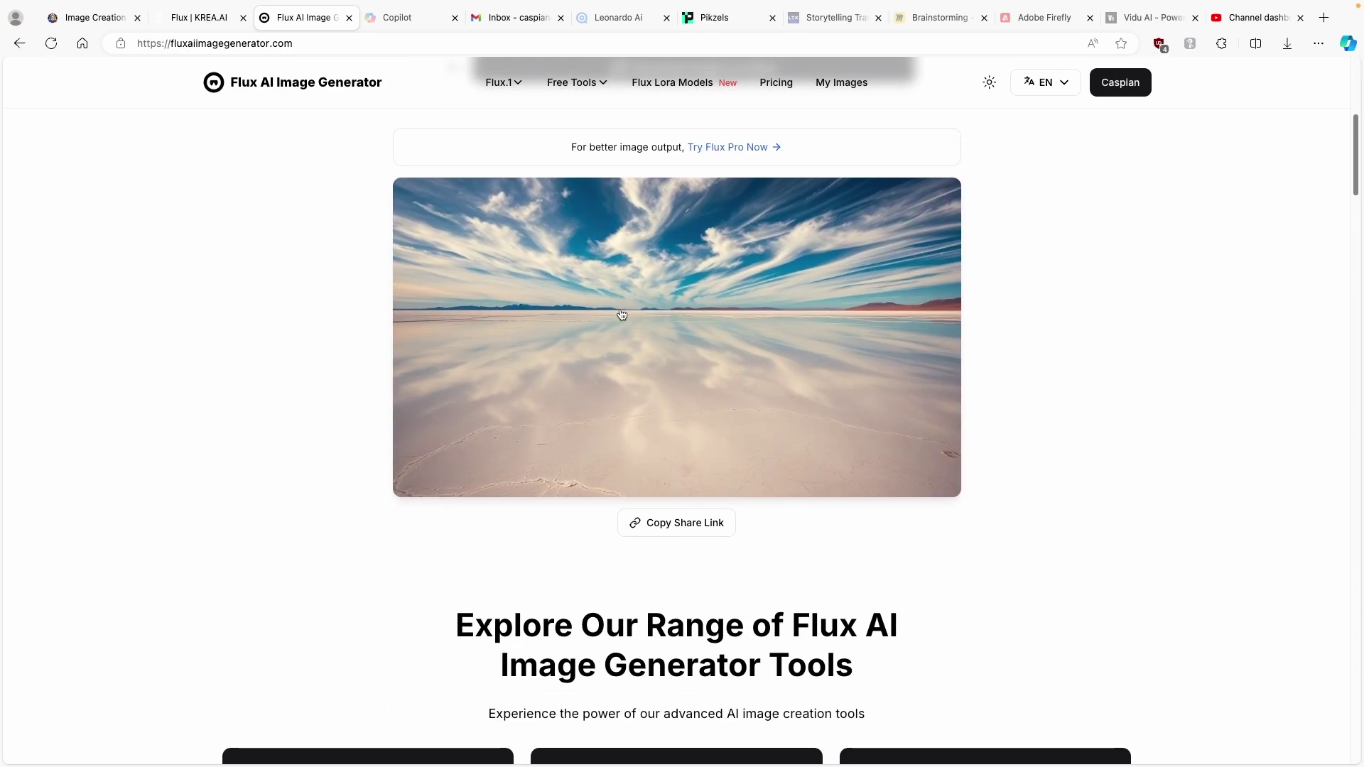
View the Krea Flux results, then switch to Leonardo.Ai and enlarge the third generated salt flats image
{"action": "left_click", "coordinate": [207, 19]}
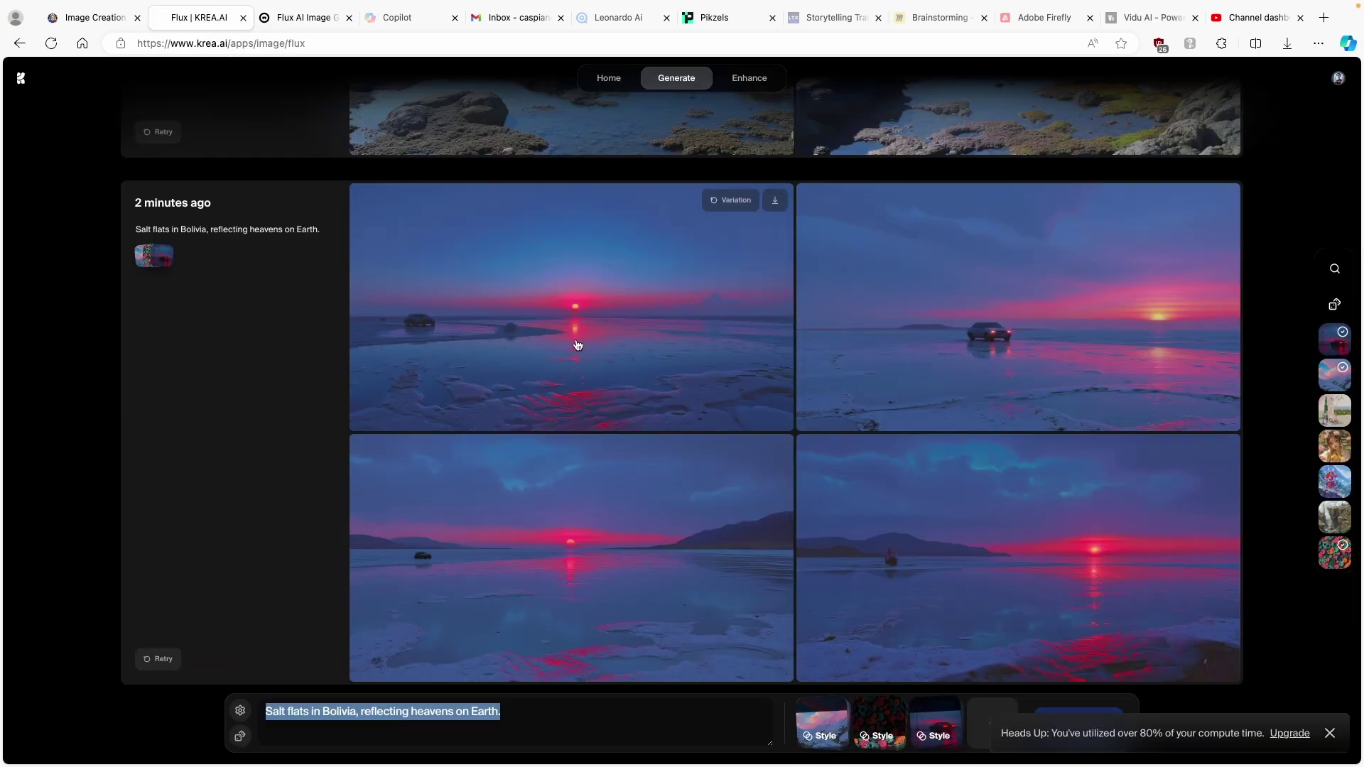
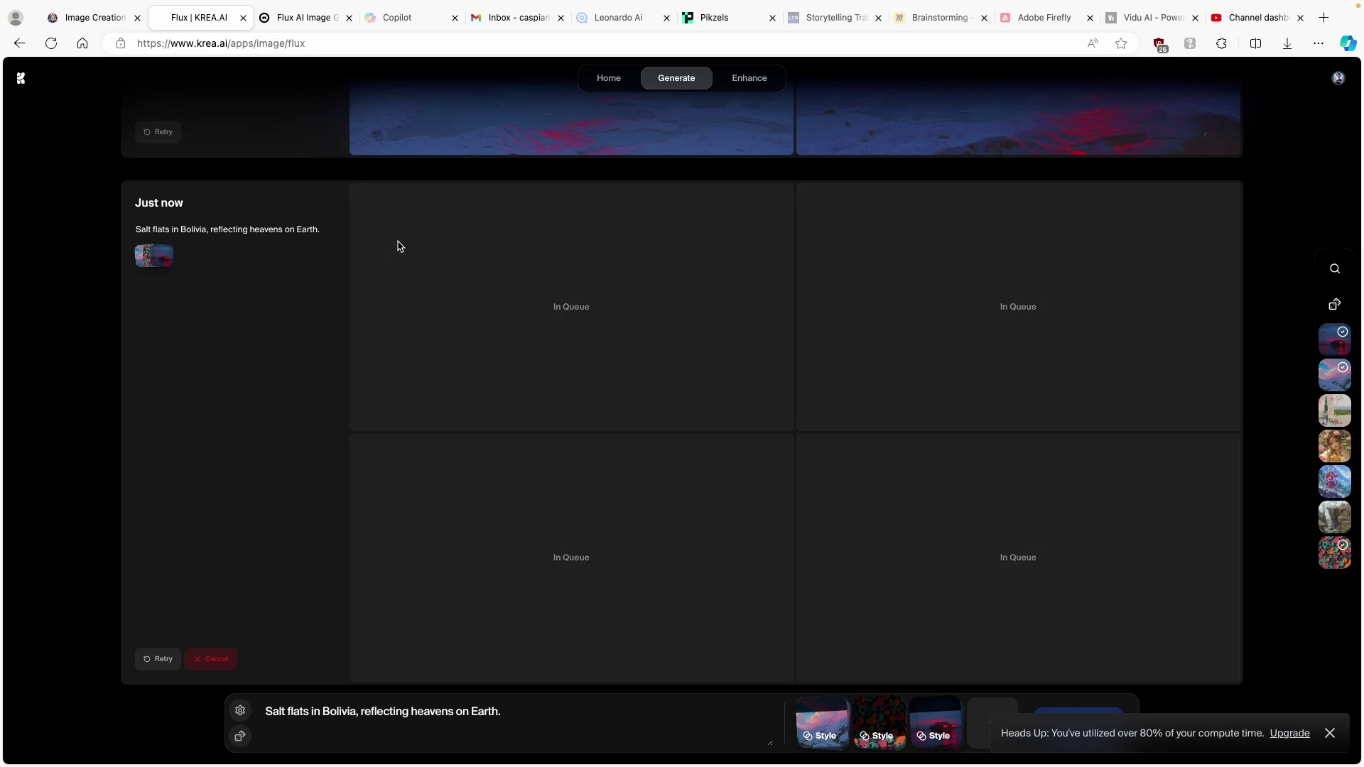
{"action": "left_click", "coordinate": [93, 17]}
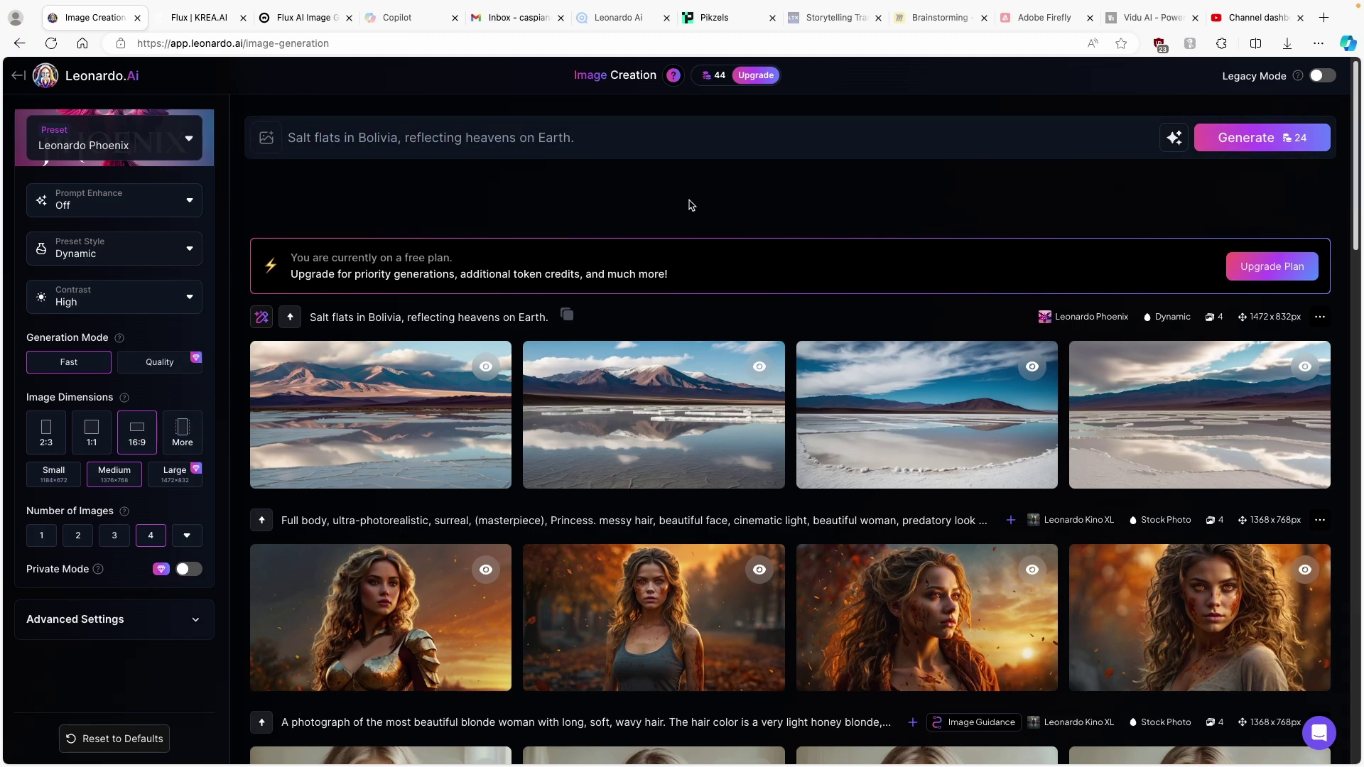
{"action": "mouse_move", "coordinate": [635, 385]}
{"action": "left_click", "coordinate": [905, 373]}
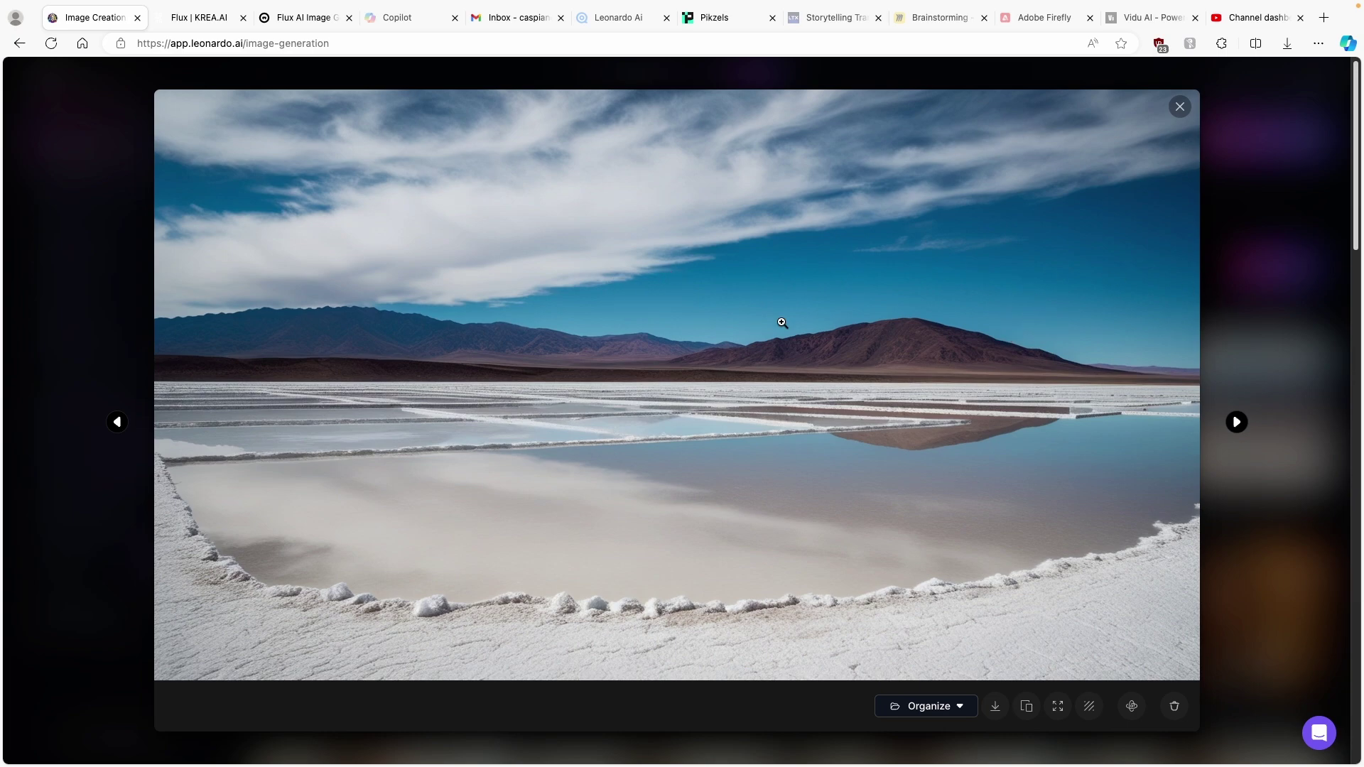
Close the enlarged image, choose the Stock Photography preset, and generate new images from the same salt flats prompt
{"action": "left_click", "coordinate": [1254, 289]}
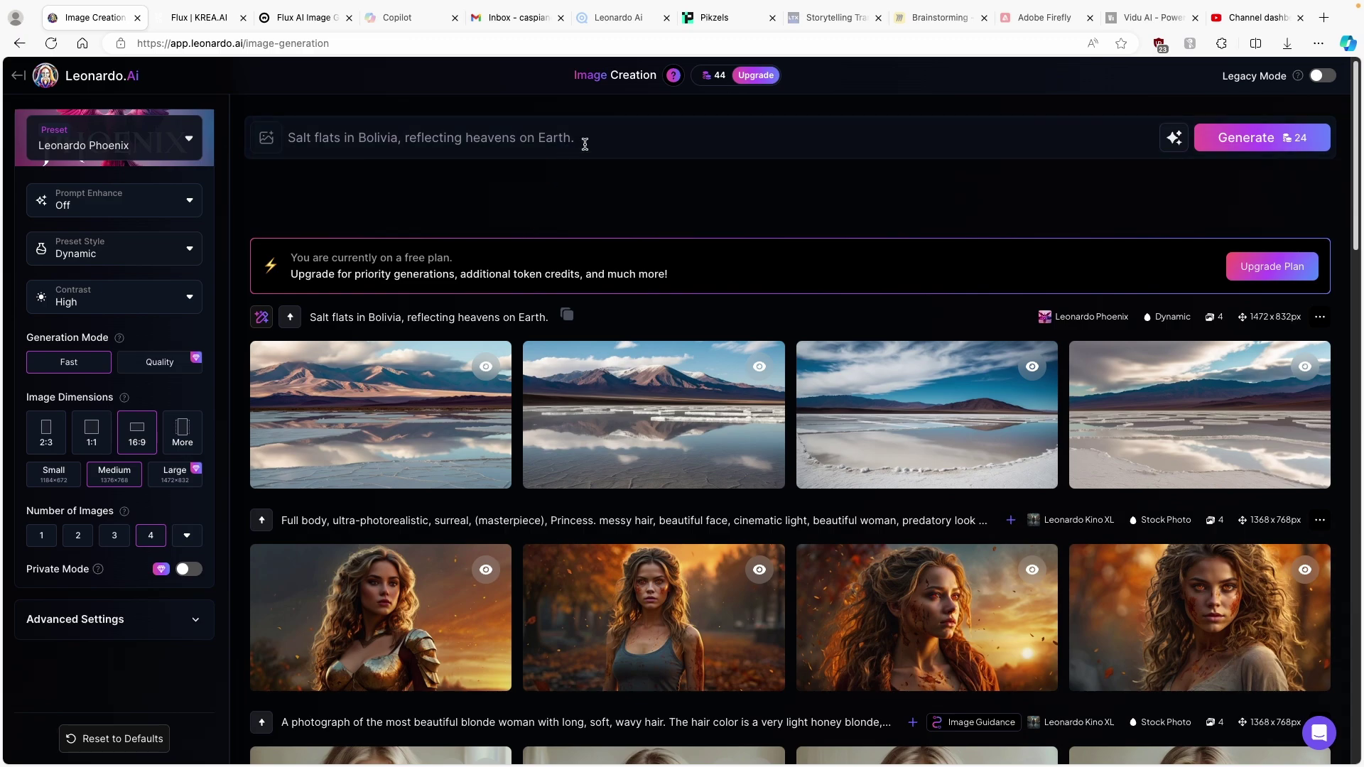
{"action": "left_click", "coordinate": [146, 144]}
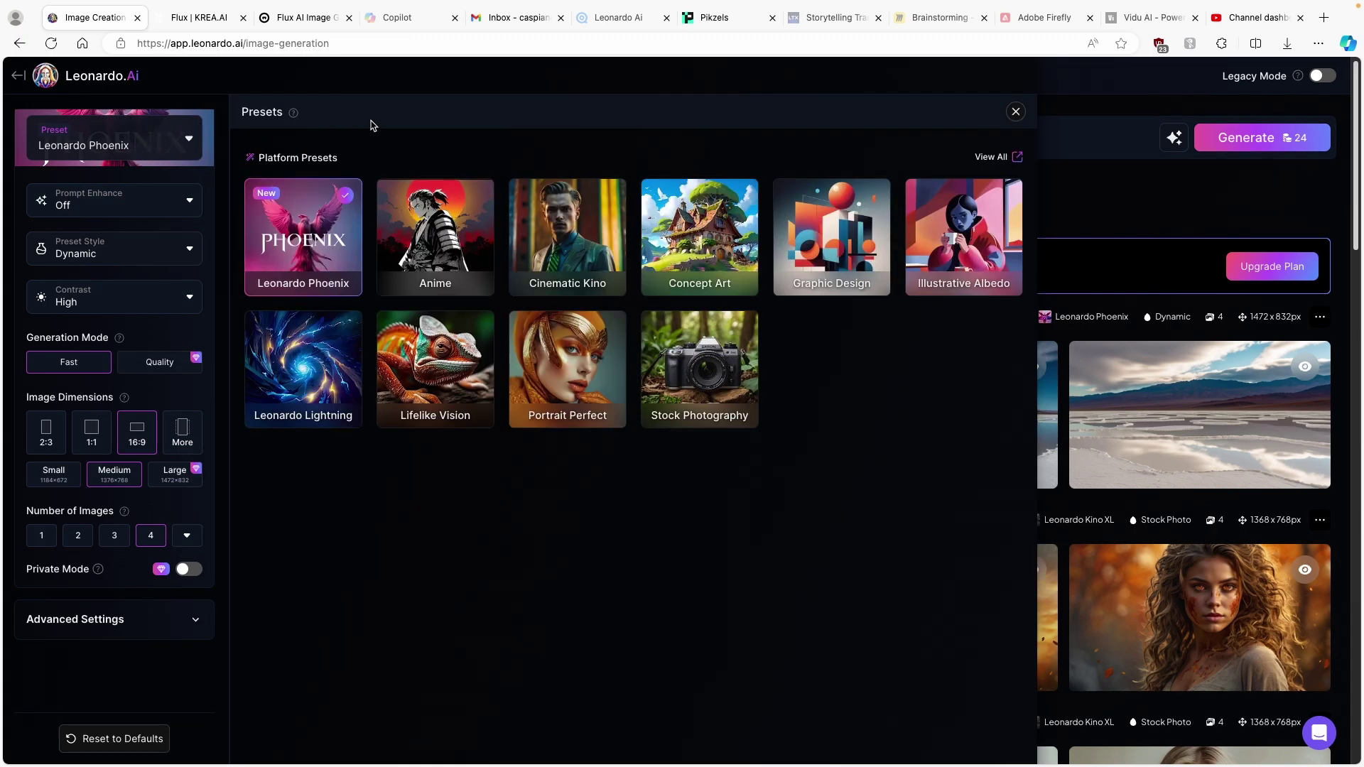
{"action": "left_click", "coordinate": [711, 384]}
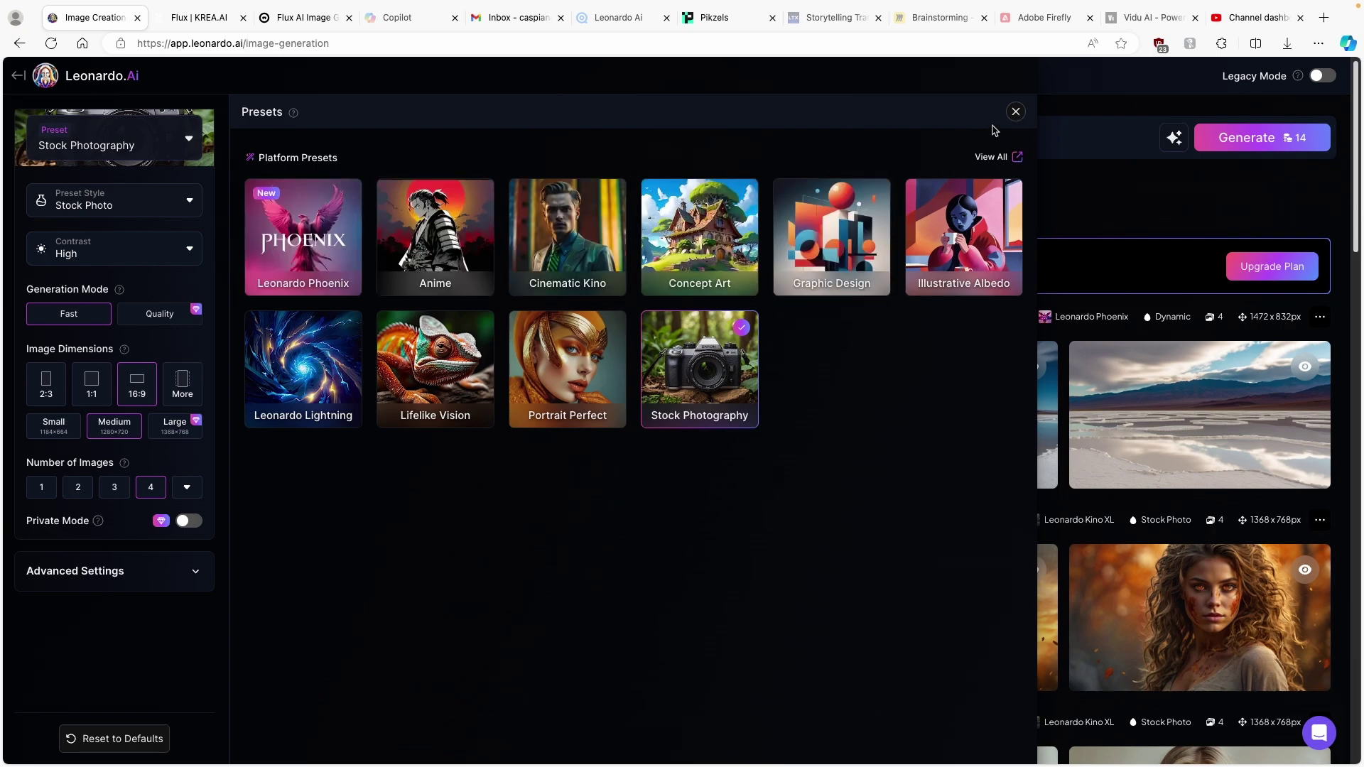
{"action": "left_click", "coordinate": [1016, 111]}
{"action": "left_click", "coordinate": [694, 133]}
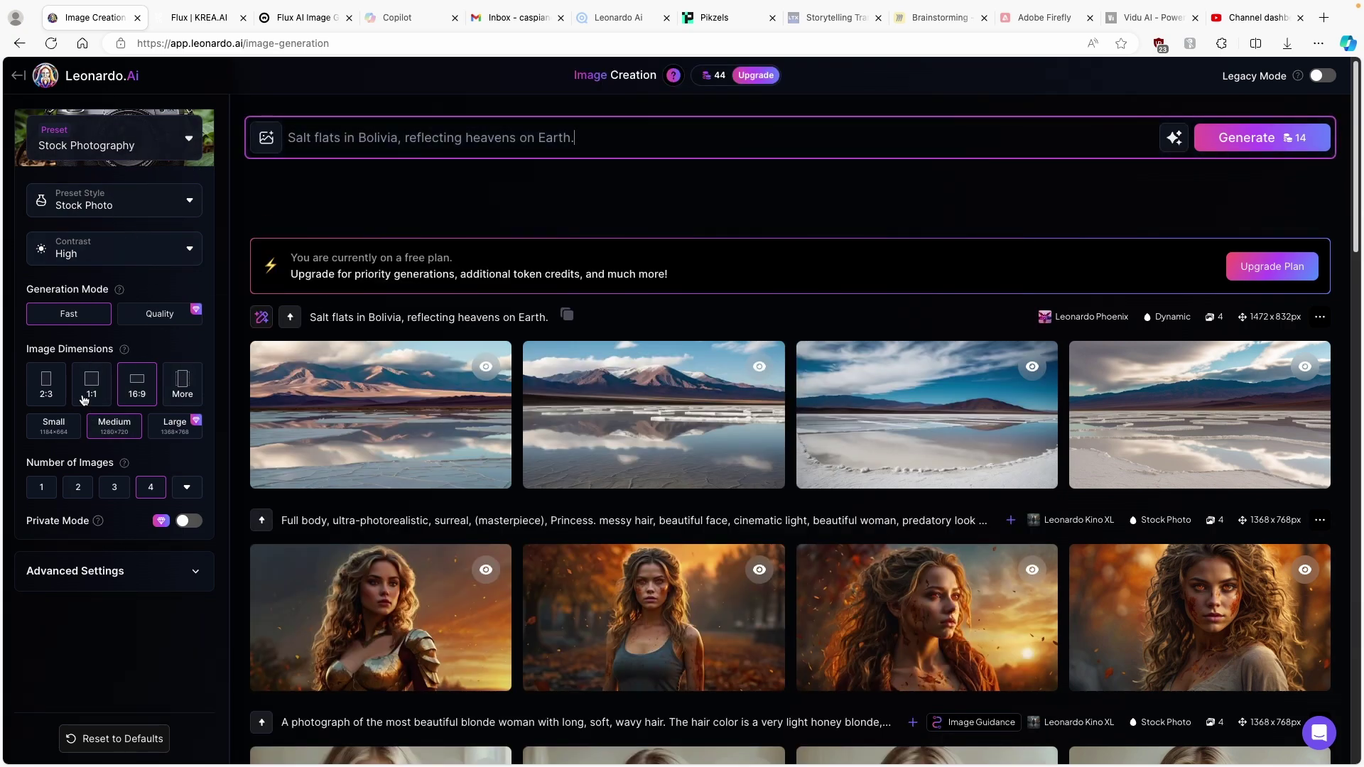
{"action": "left_click", "coordinate": [1264, 140]}
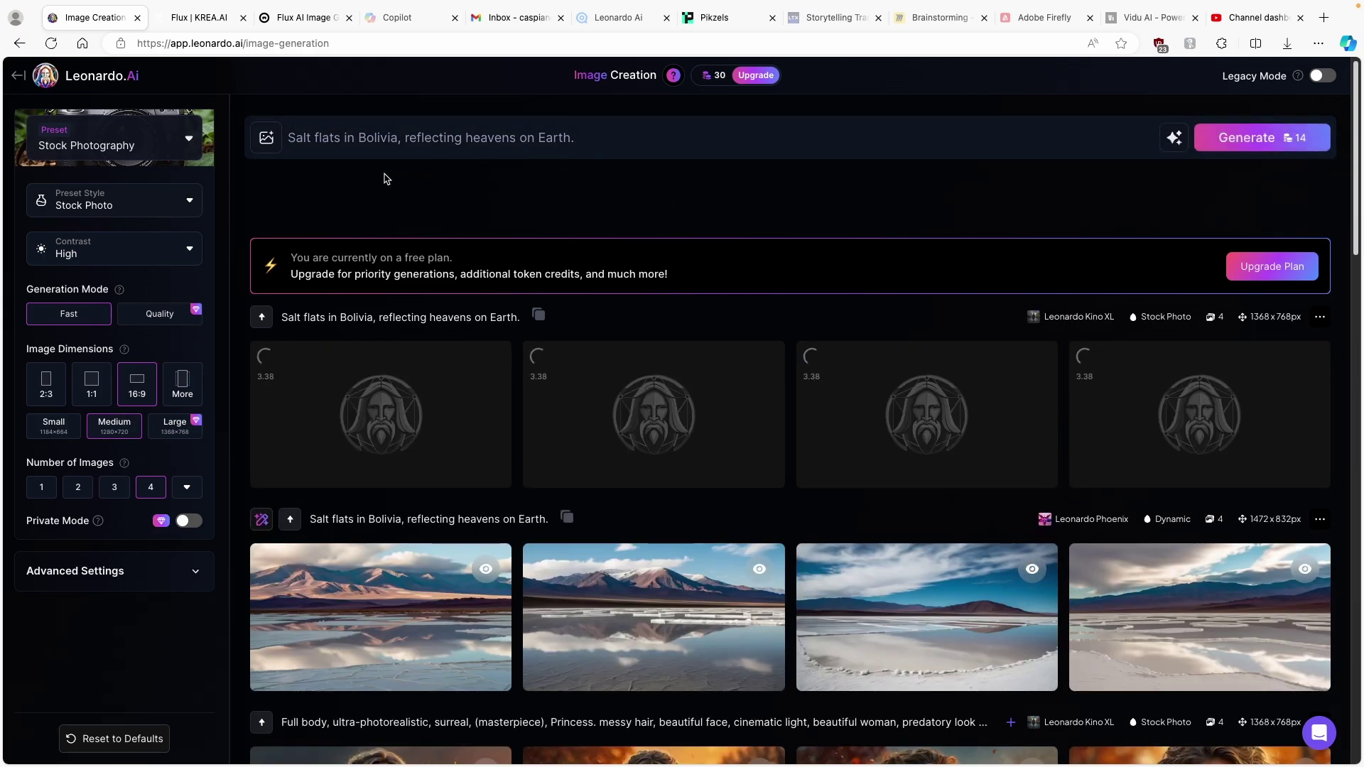
Check the Krea Flux generation, then switch to Flux AI Image Generator, show its generation settings, and generate another salt flats image
{"action": "left_click", "coordinate": [206, 18]}
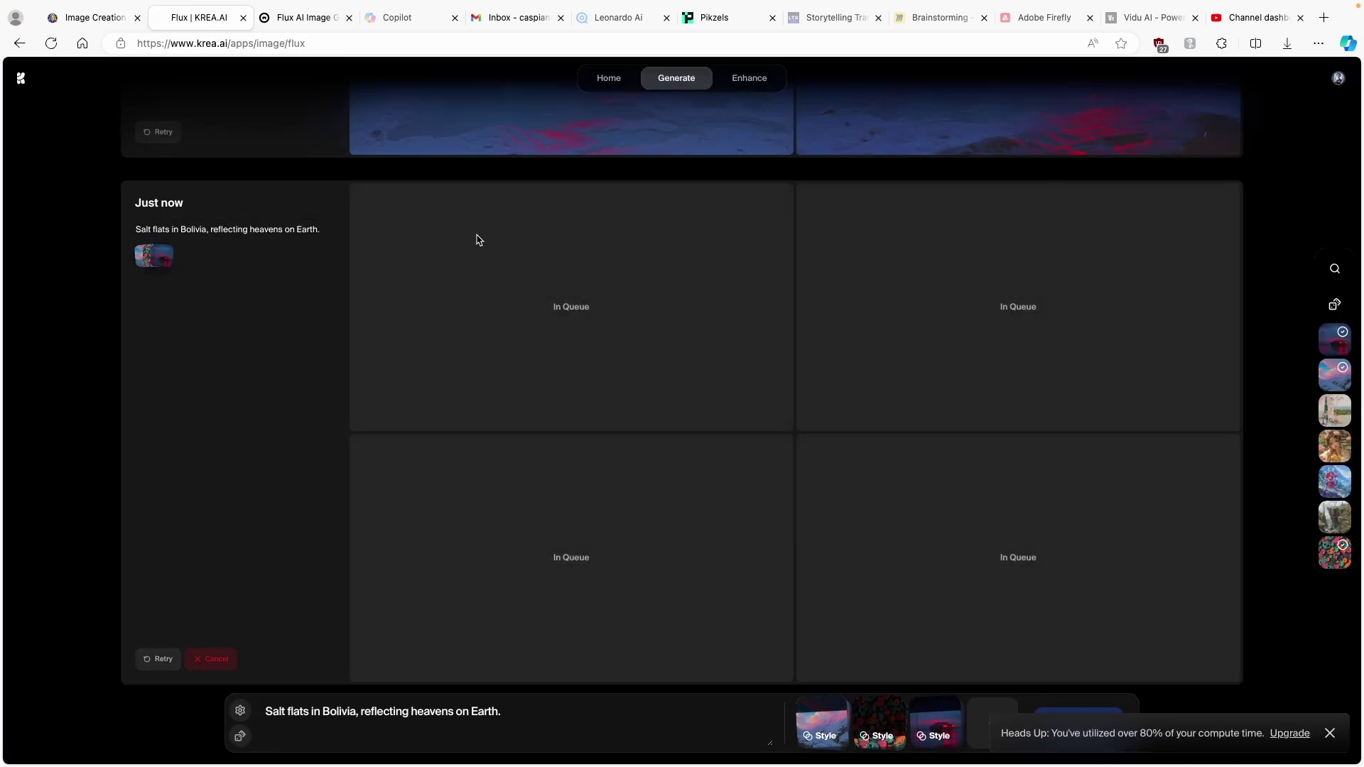
{"action": "left_click", "coordinate": [304, 20]}
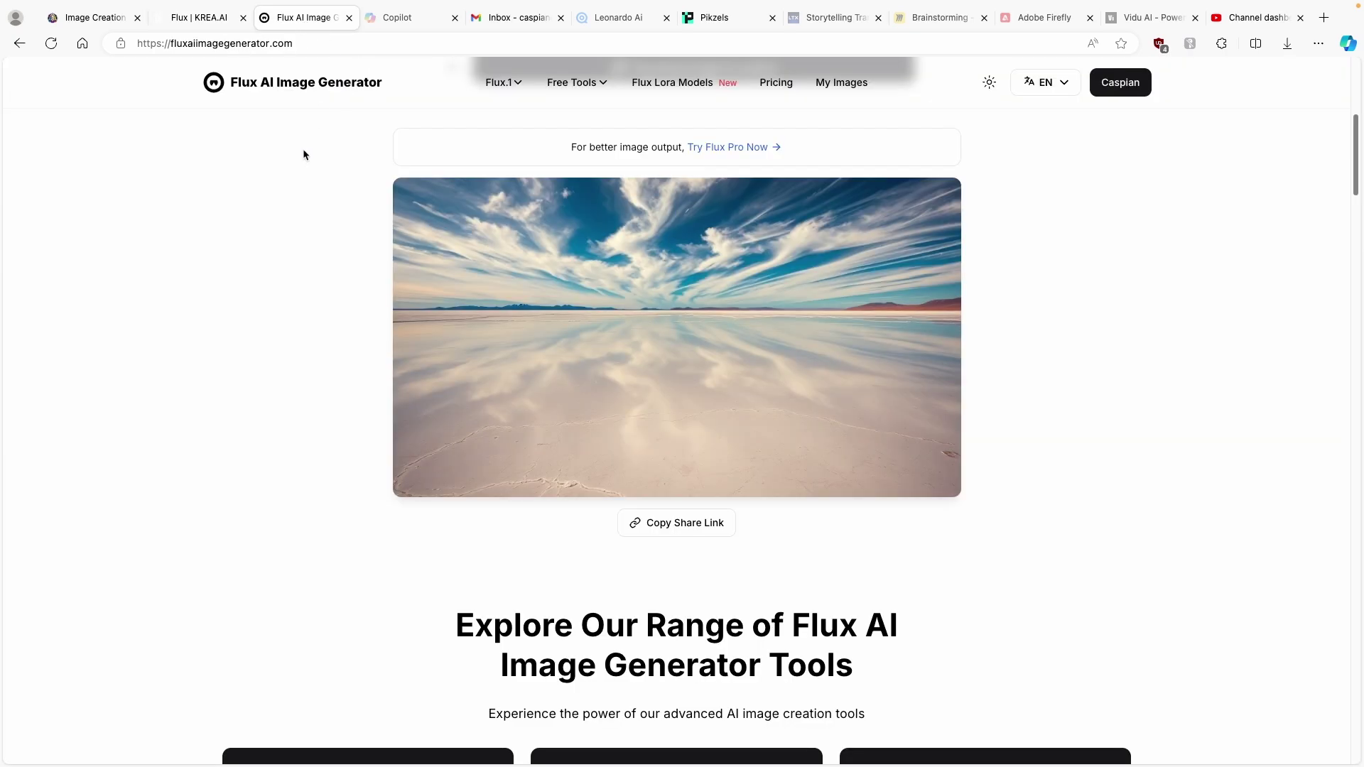
{"action": "scroll", "coordinate": [293, 288], "scroll_direction": "up", "scroll_amount": 6}
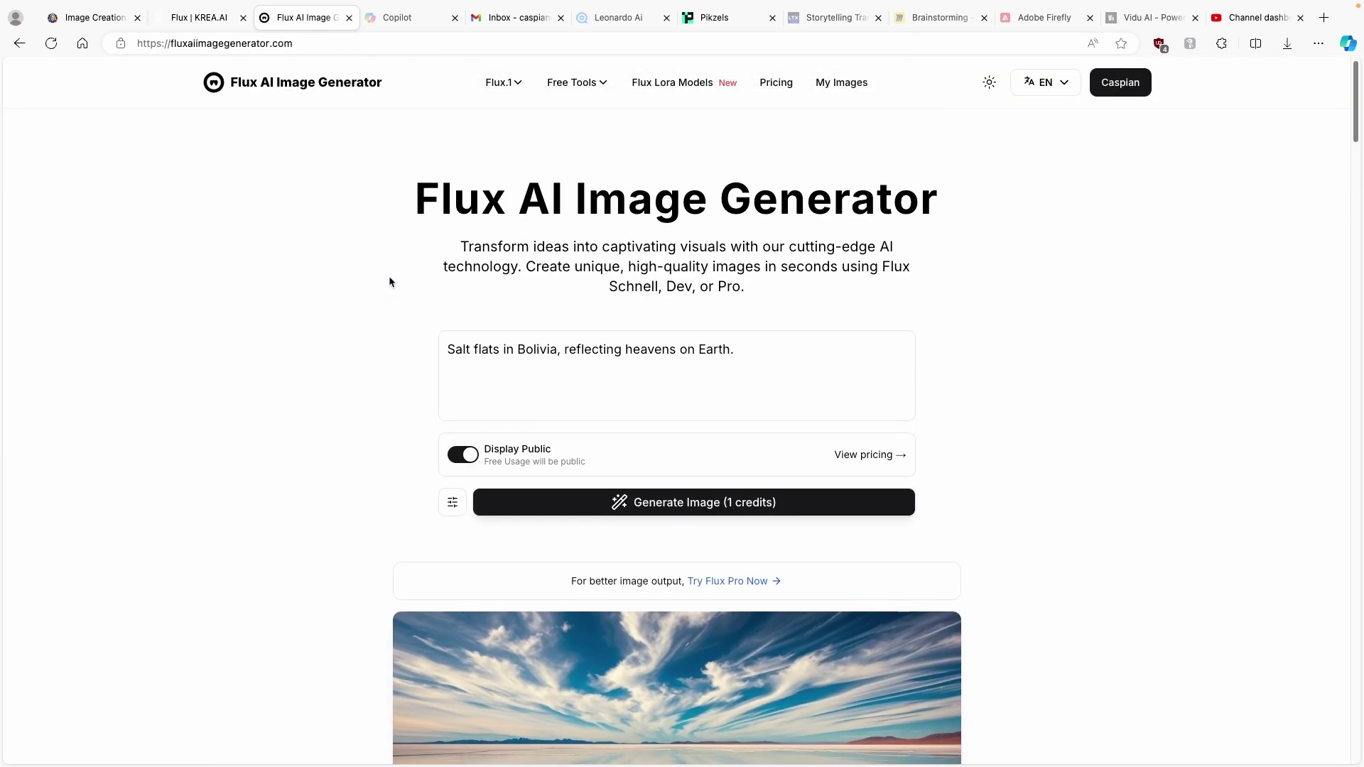
{"action": "left_click", "coordinate": [453, 504]}
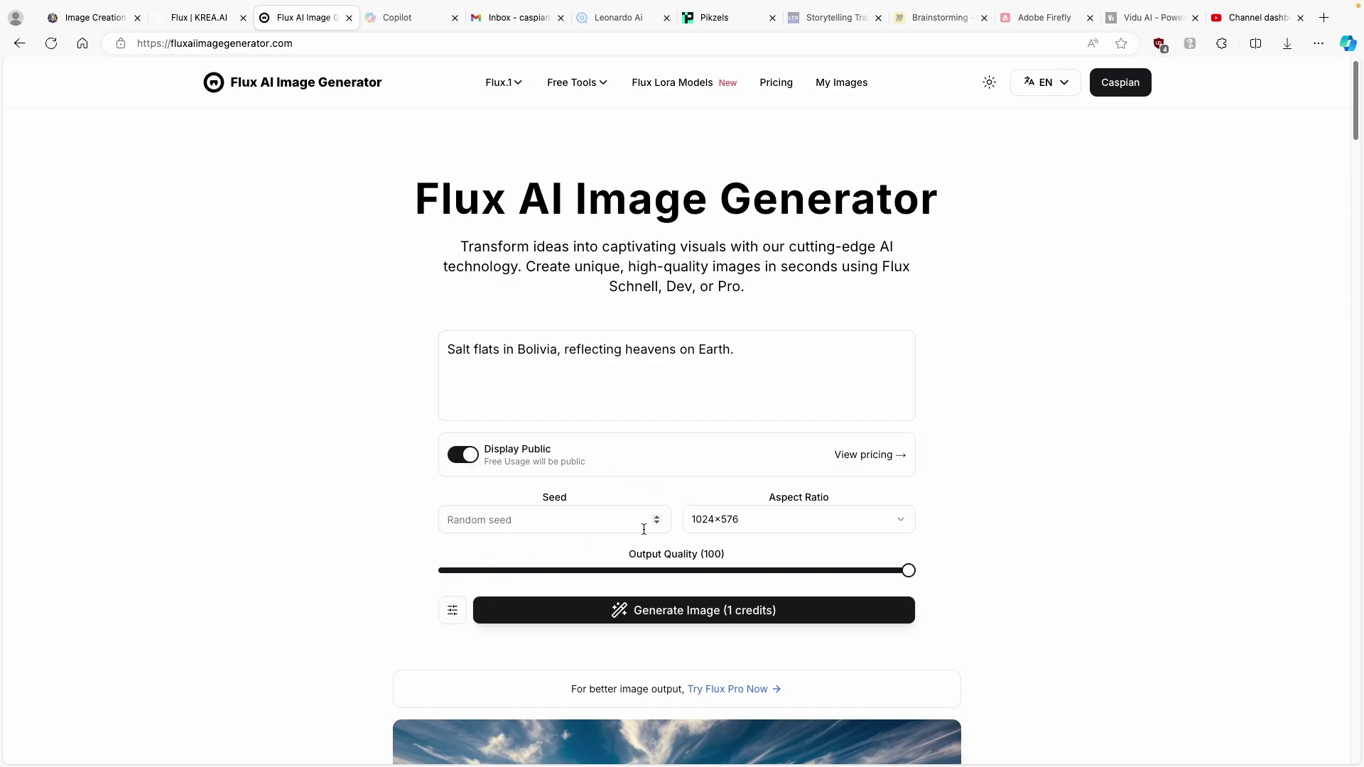
{"action": "scroll", "coordinate": [710, 233], "scroll_direction": "down", "scroll_amount": 3}
{"action": "left_click", "coordinate": [732, 176]}
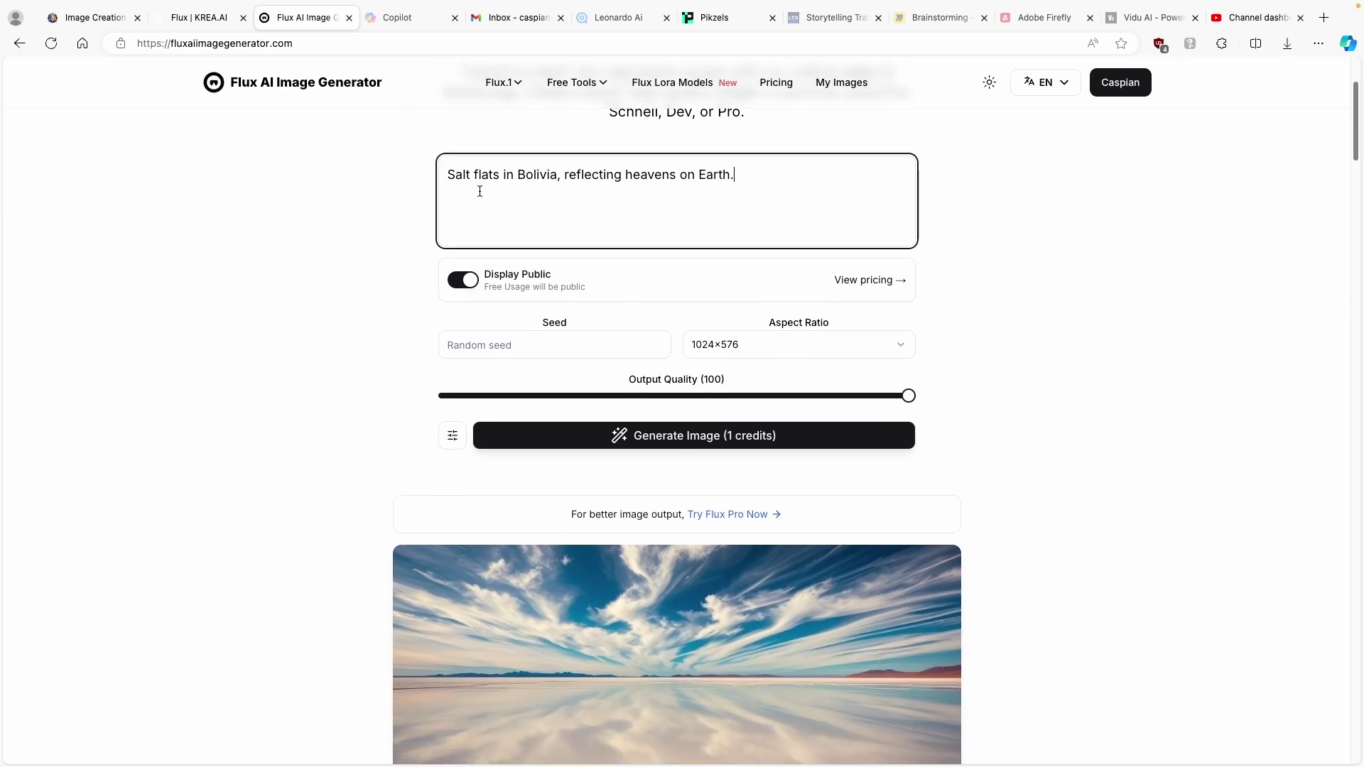
{"action": "left_click", "coordinate": [682, 437]}
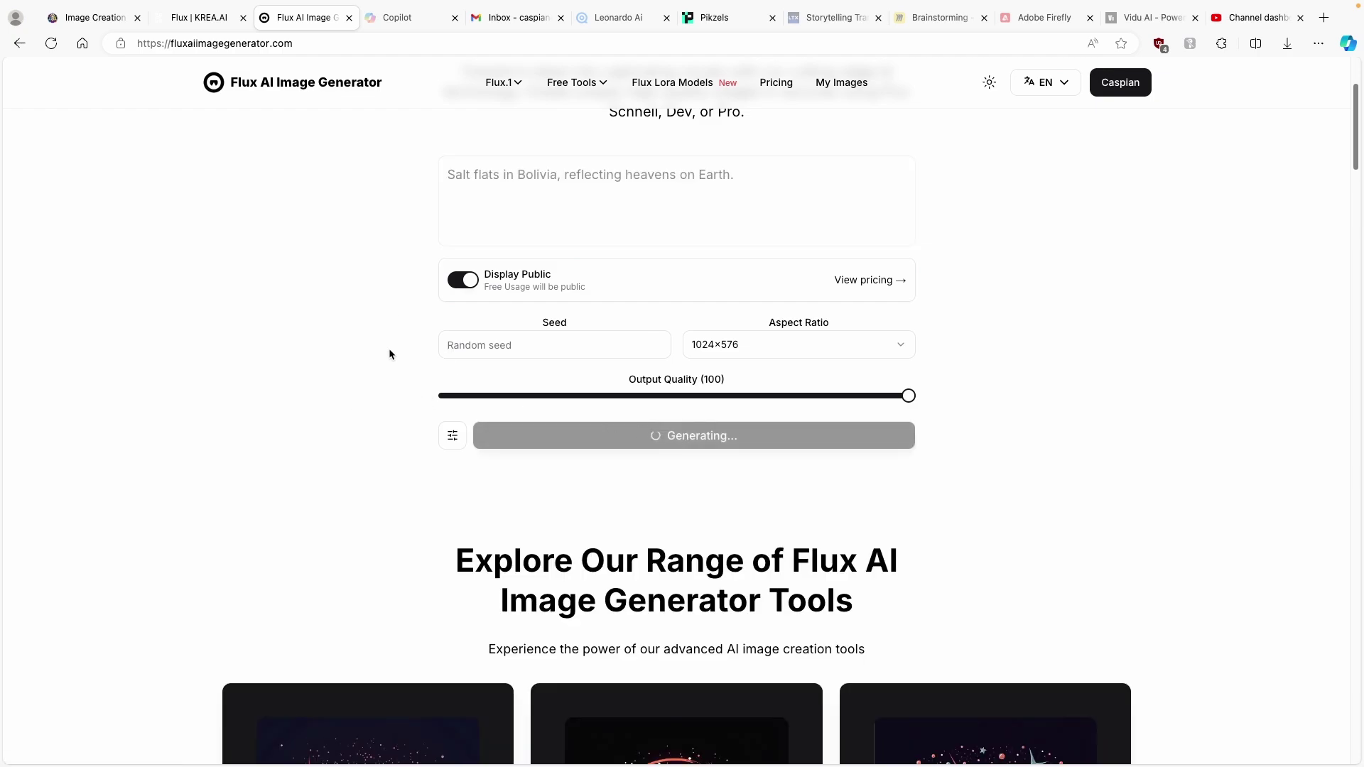
View the newly generated salt flats image at enlarged size, then close the enlarged view
{"action": "scroll", "coordinate": [445, 278], "scroll_direction": "down", "scroll_amount": 3}
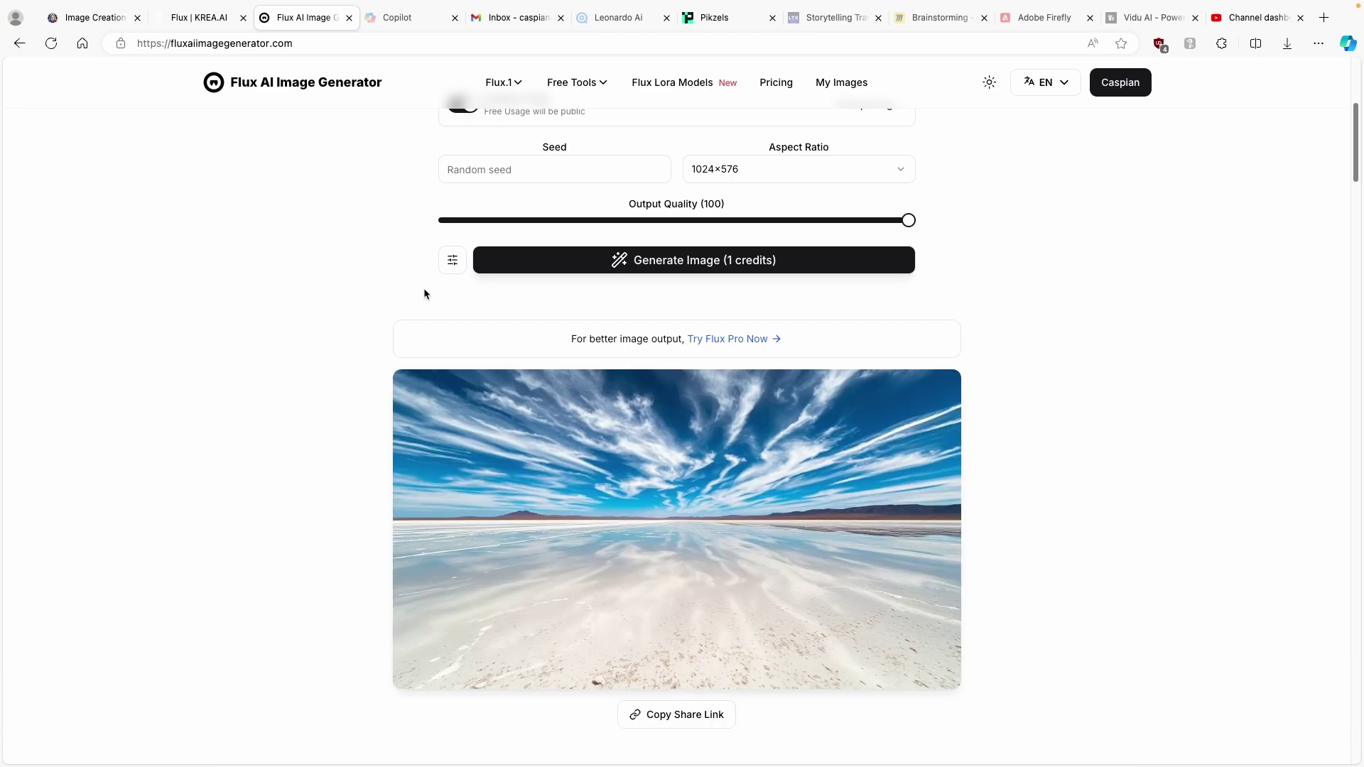
{"action": "scroll", "coordinate": [599, 407], "scroll_direction": "down", "scroll_amount": 2}
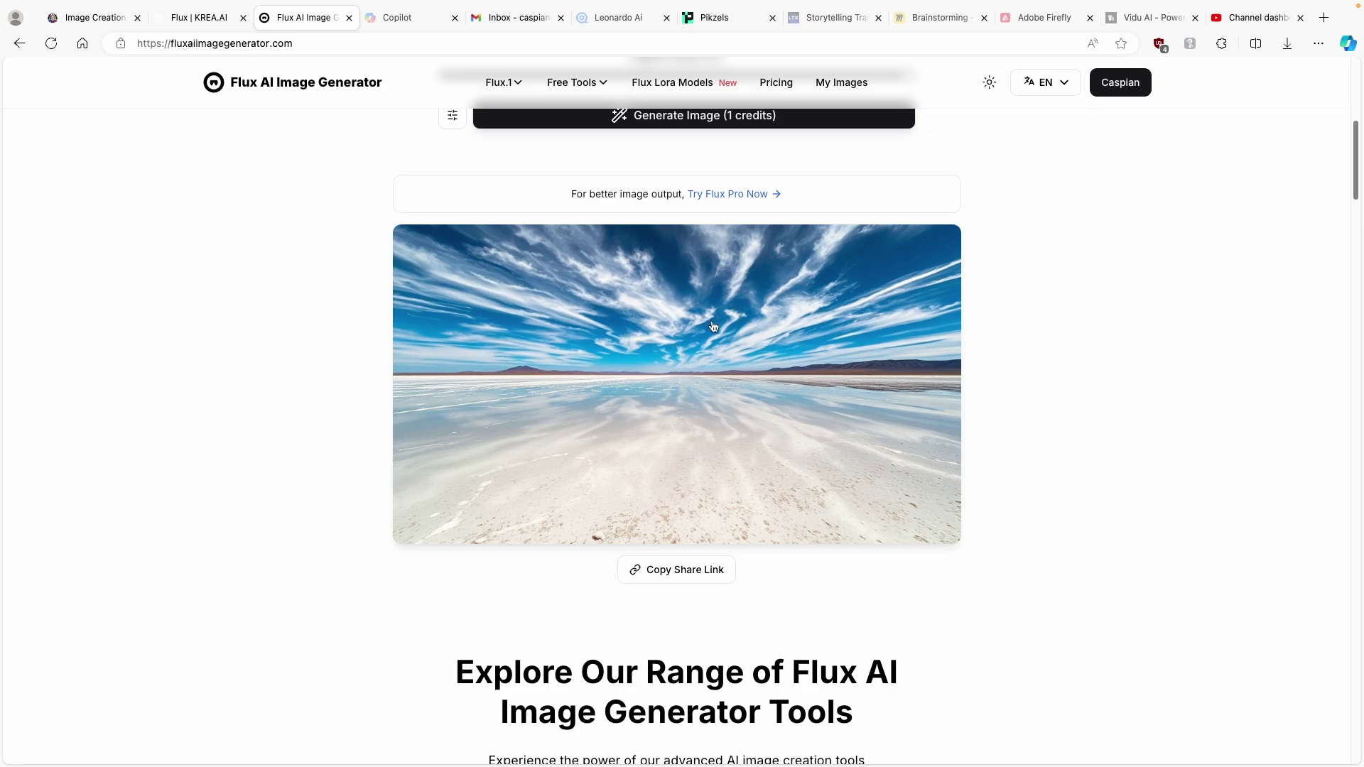
{"action": "left_click", "coordinate": [701, 355]}
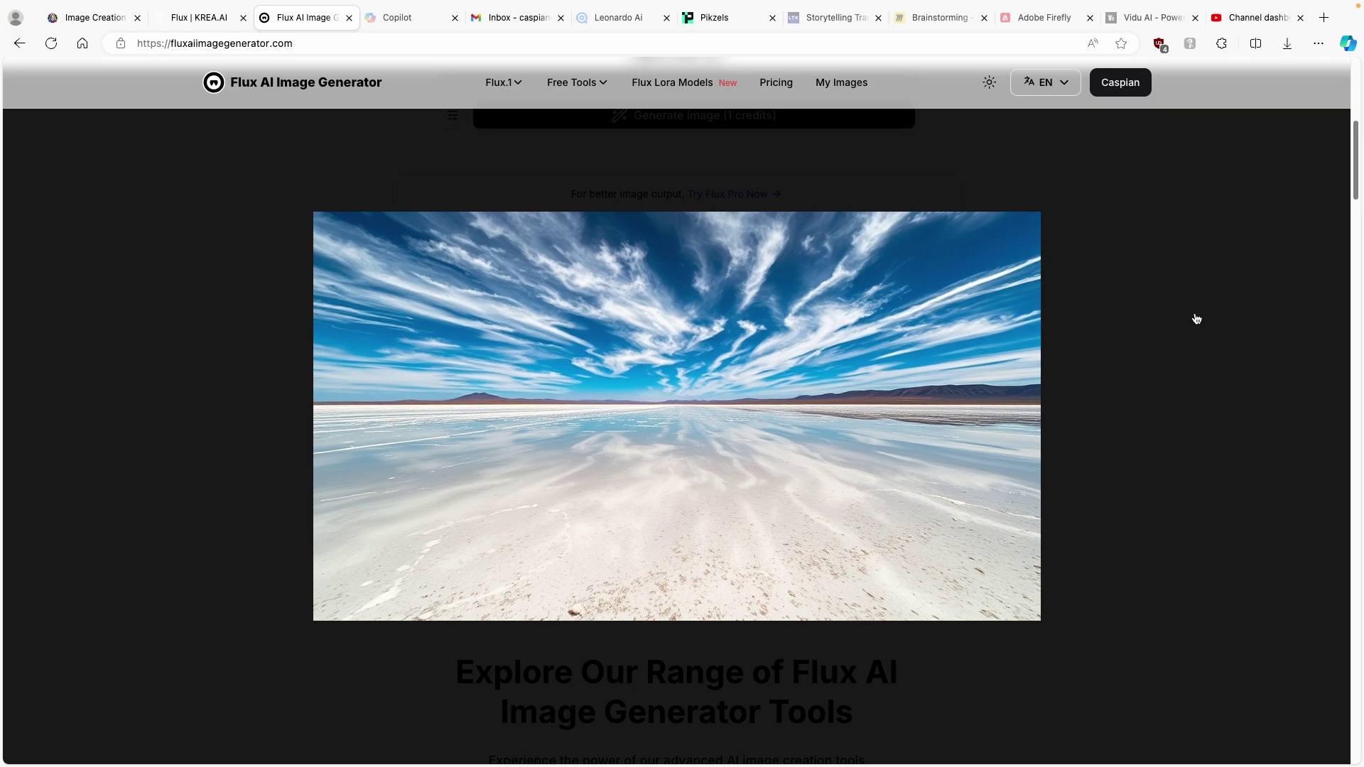
{"action": "left_click", "coordinate": [1092, 289]}
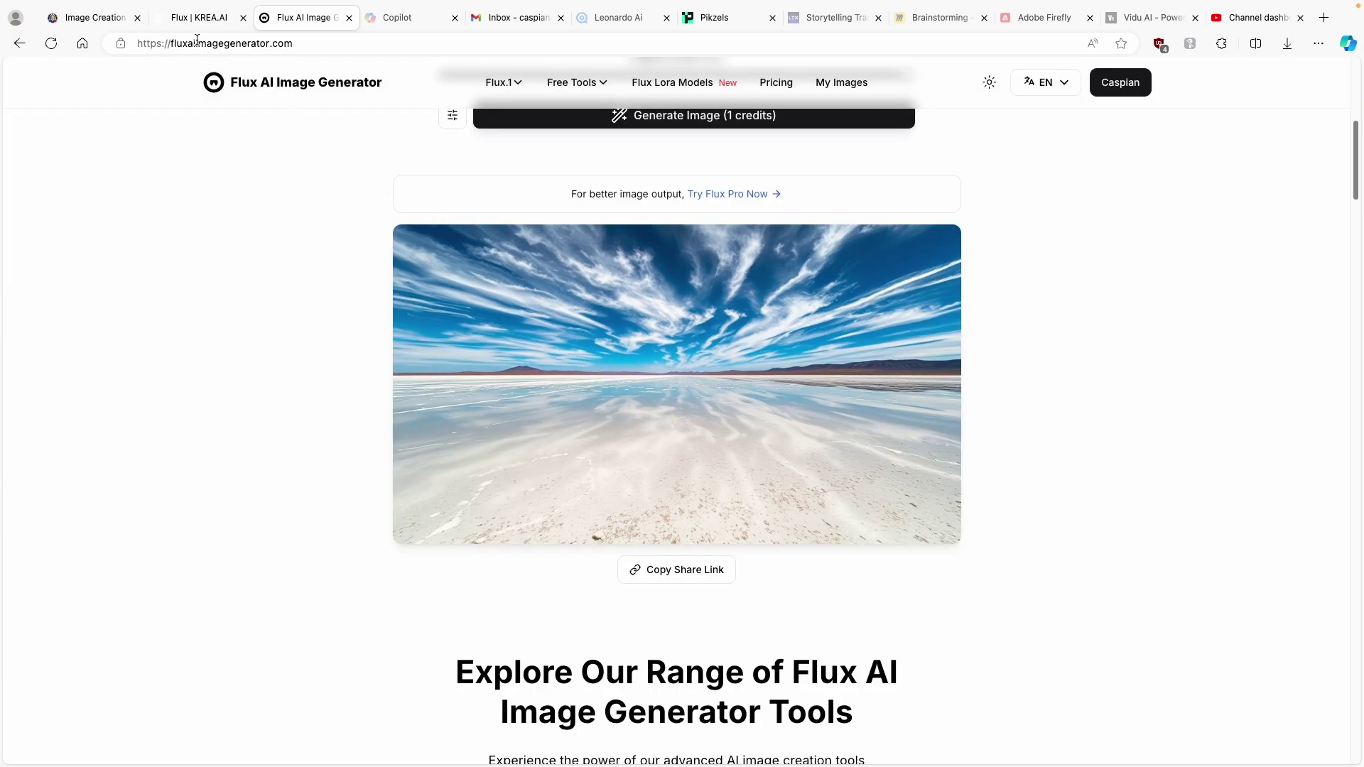
Check the Krea Flux results, then switch to Leonardo.Ai and view the first Stock Photography salt flats image enlarged
{"action": "left_click", "coordinate": [198, 17]}
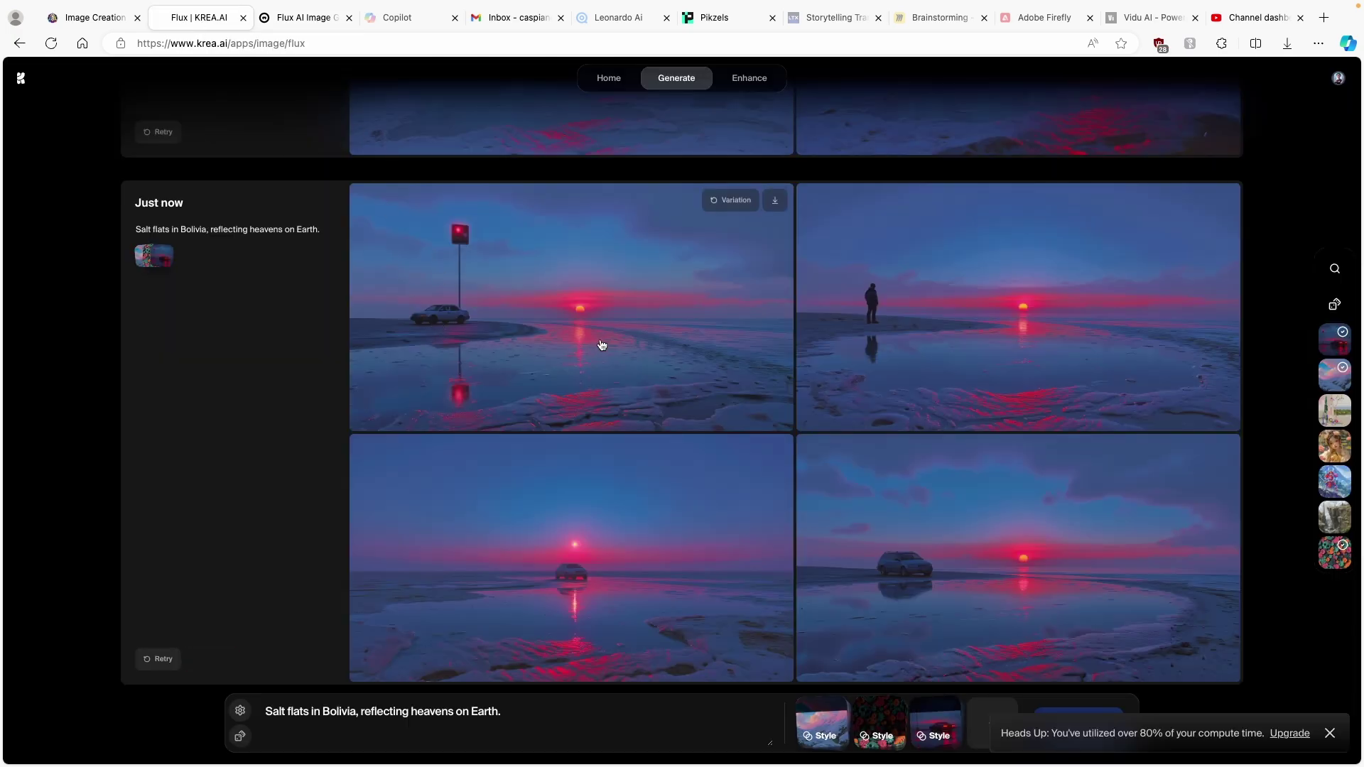
{"action": "left_click", "coordinate": [82, 17]}
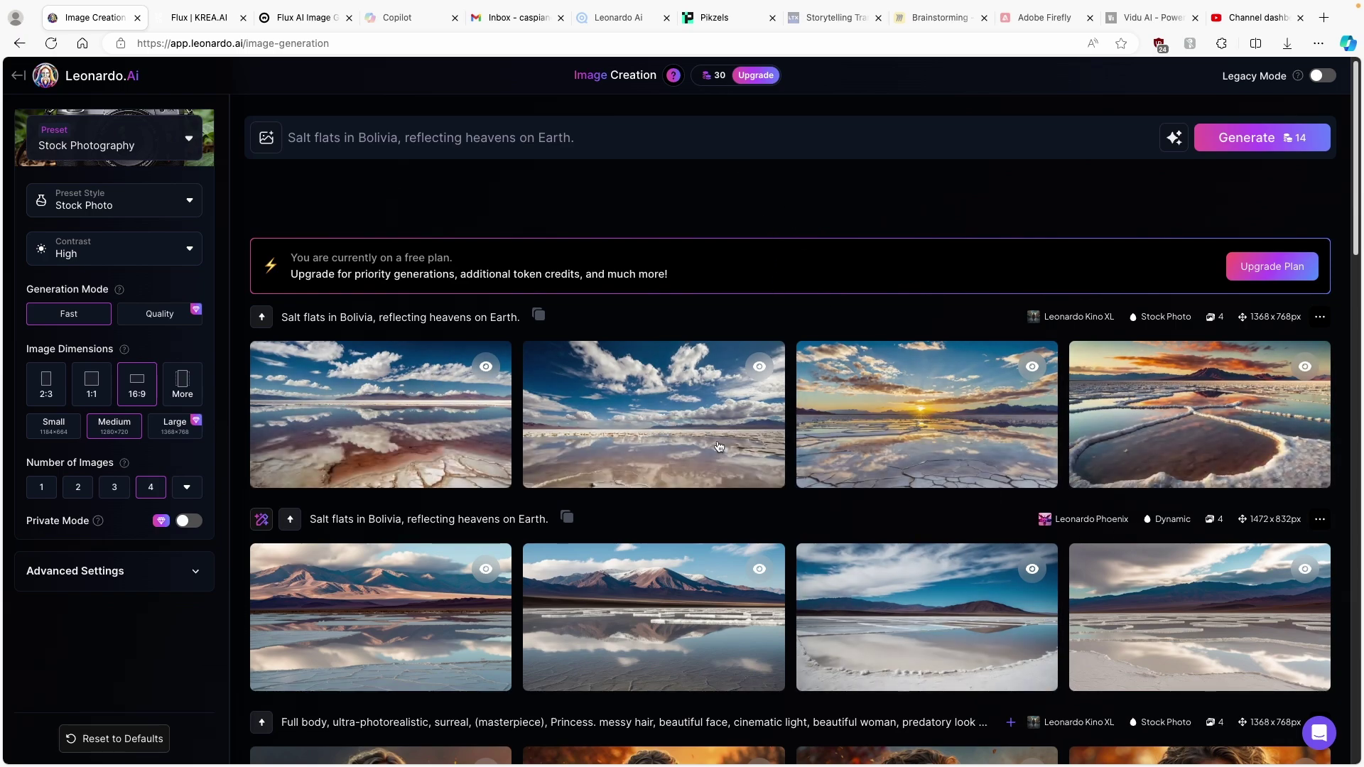
{"action": "left_click", "coordinate": [395, 391]}
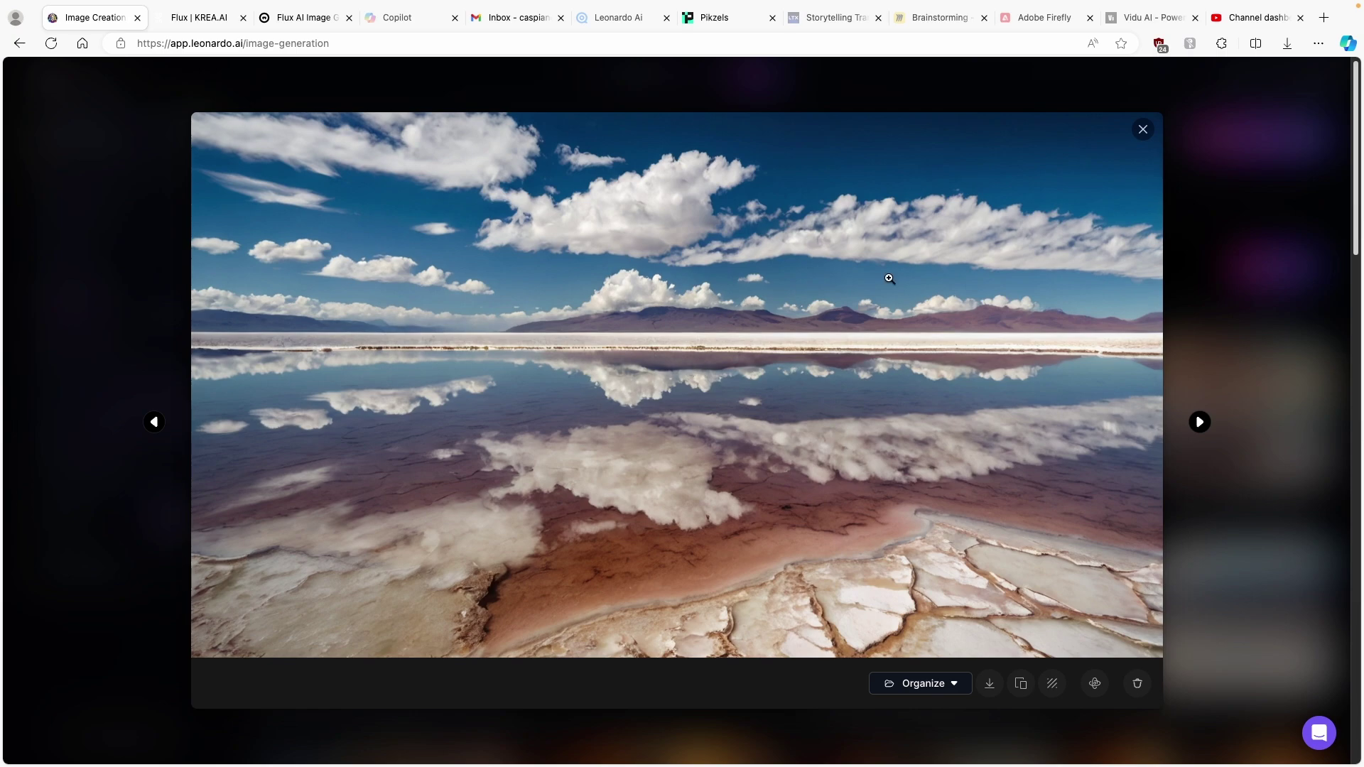
{"action": "left_click", "coordinate": [1227, 292]}
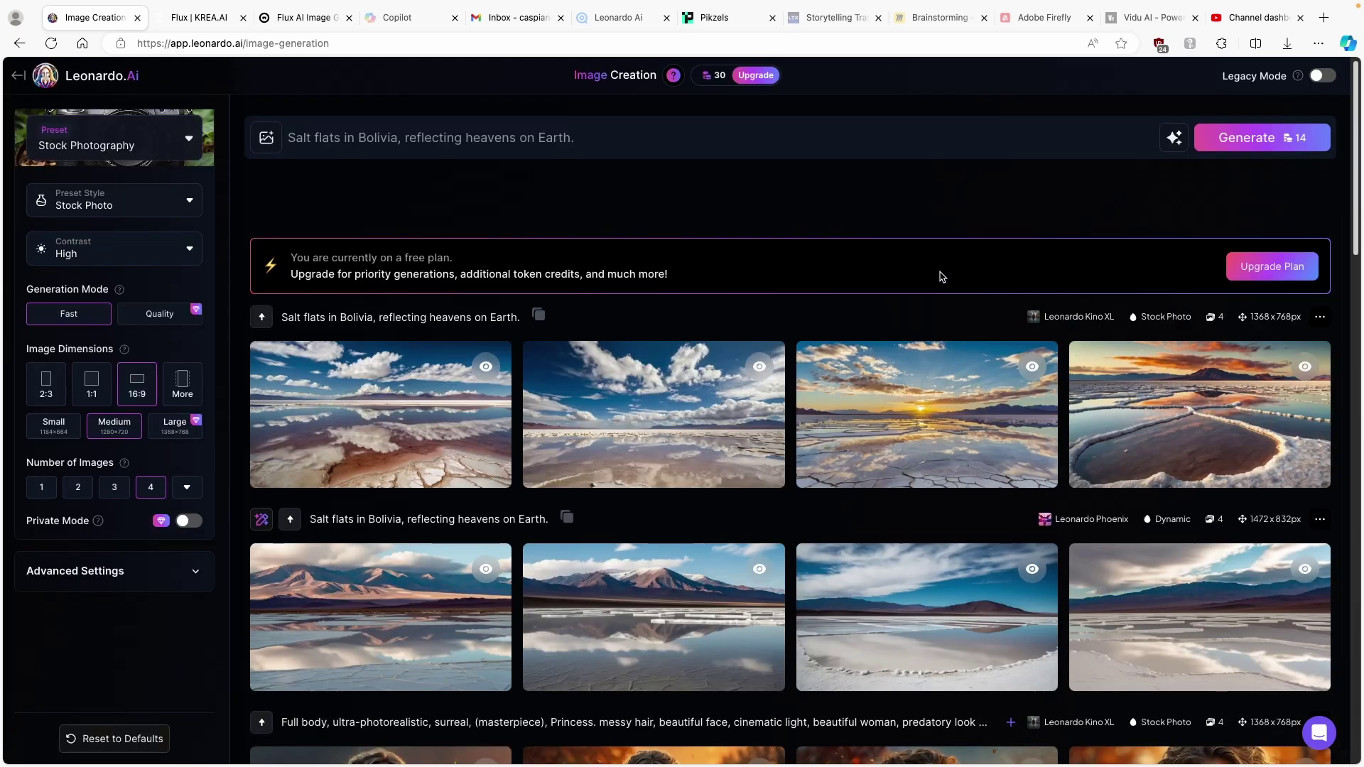
Return to Krea Flux, compare its two latest salt flats batches, and view the image with the standing figure enlarged
{"action": "left_click", "coordinate": [201, 17]}
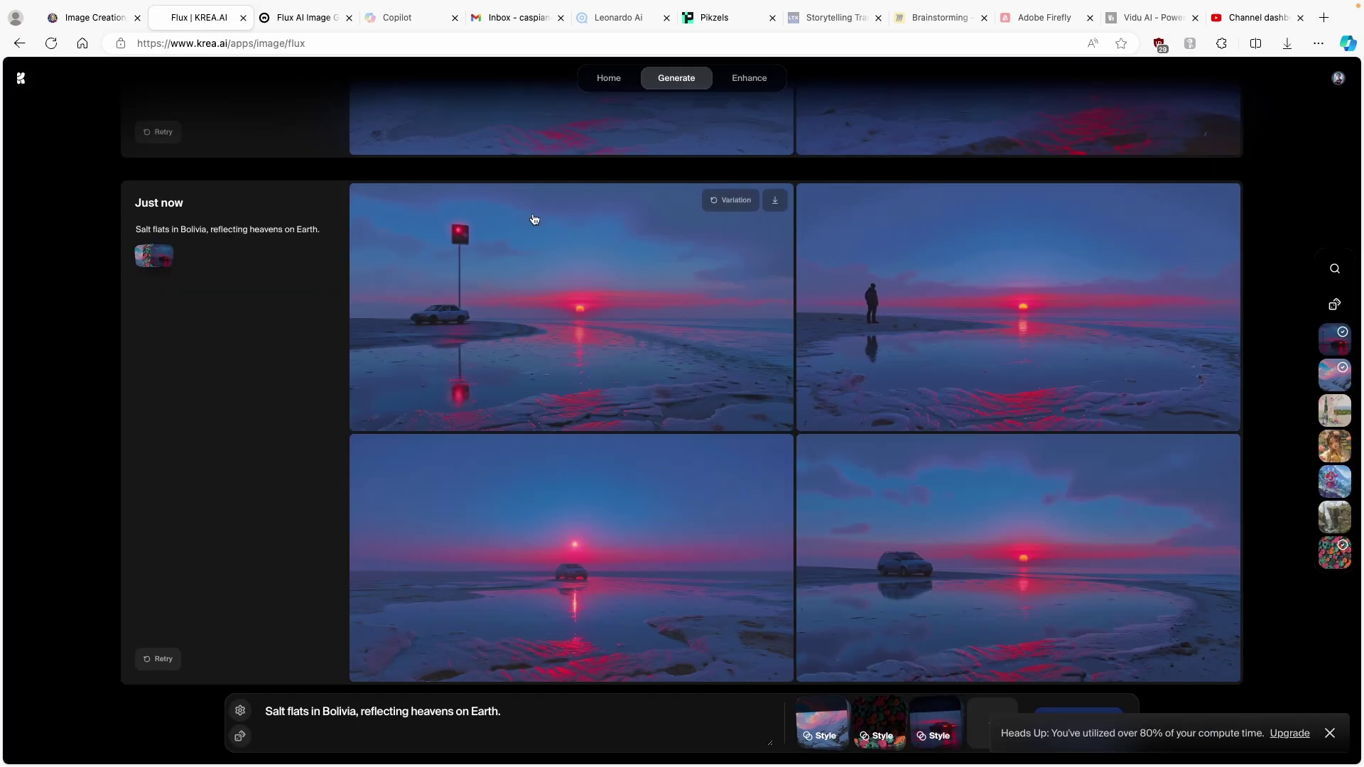
{"action": "scroll", "coordinate": [696, 547], "scroll_direction": "up", "scroll_amount": 6}
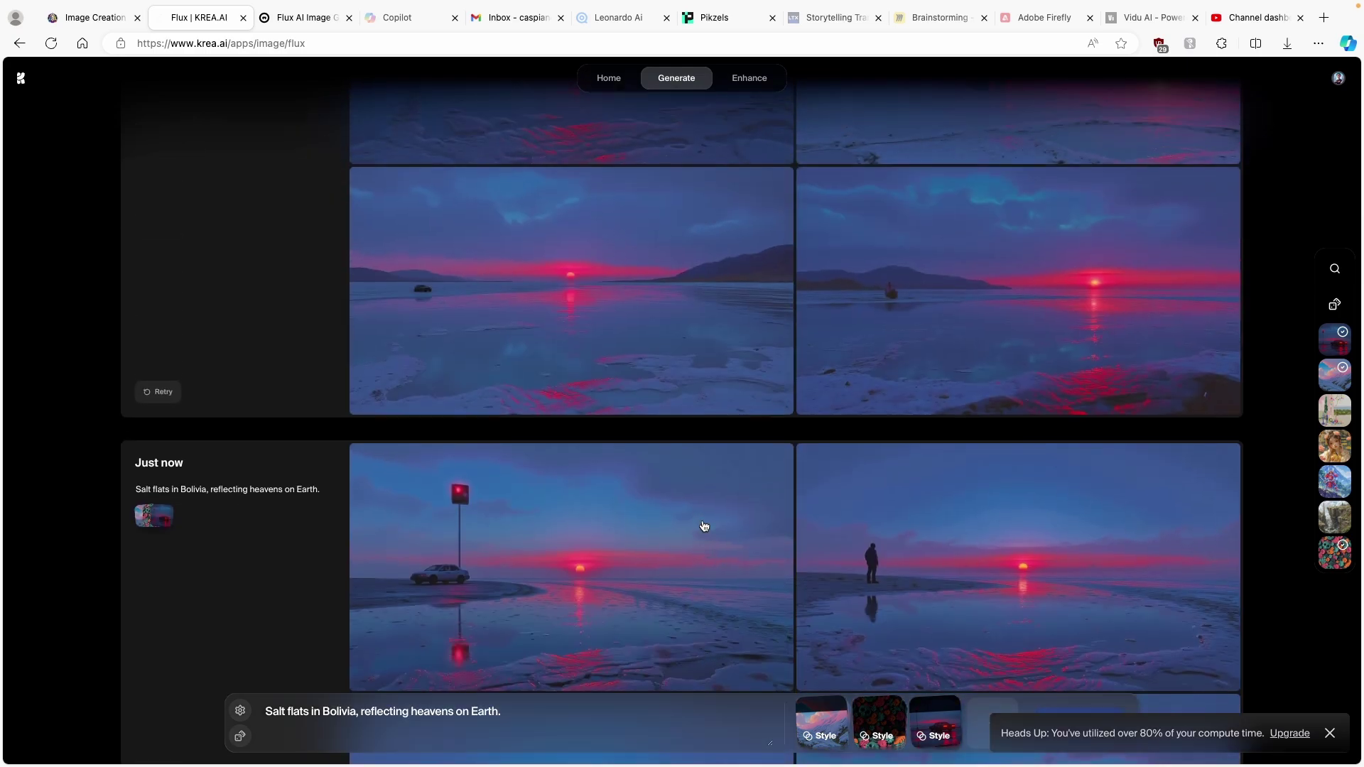
{"action": "scroll", "coordinate": [818, 384], "scroll_direction": "down", "scroll_amount": 6}
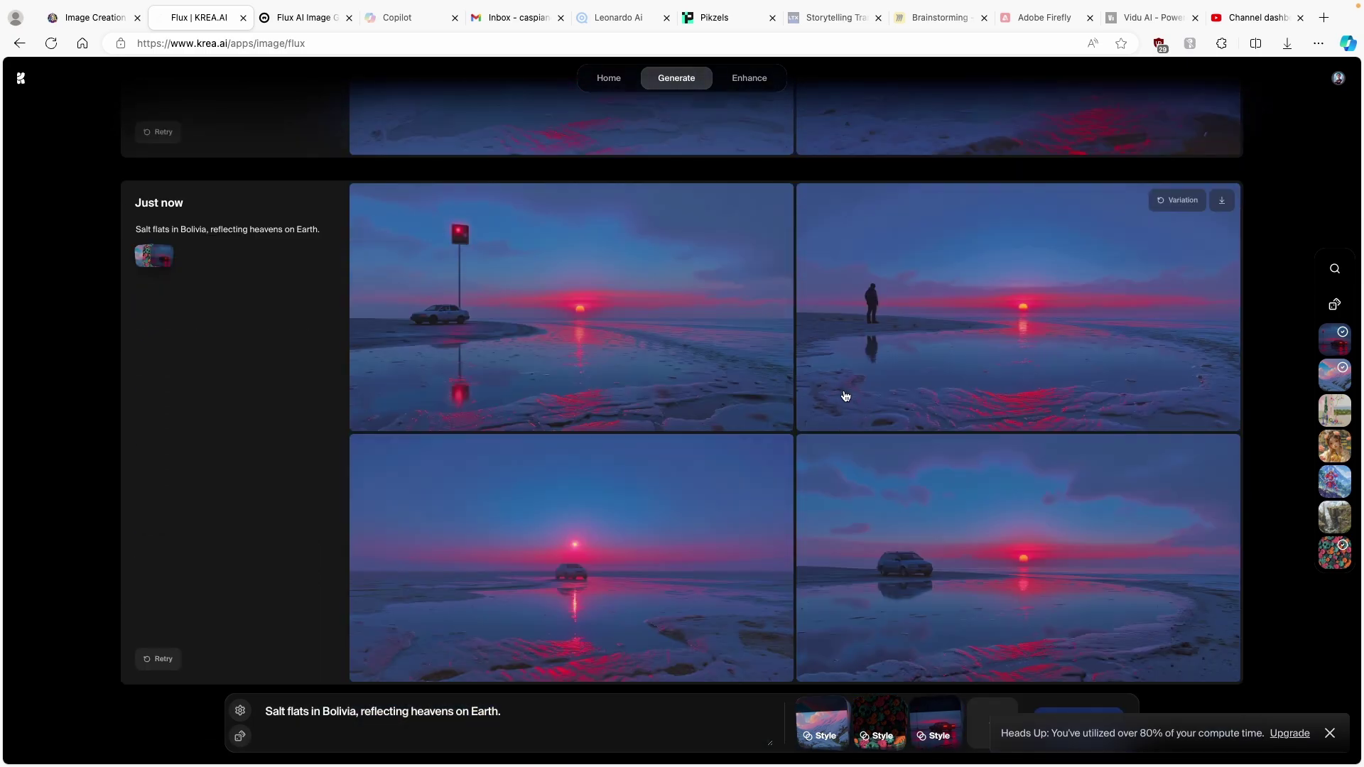
{"action": "left_click", "coordinate": [863, 367]}
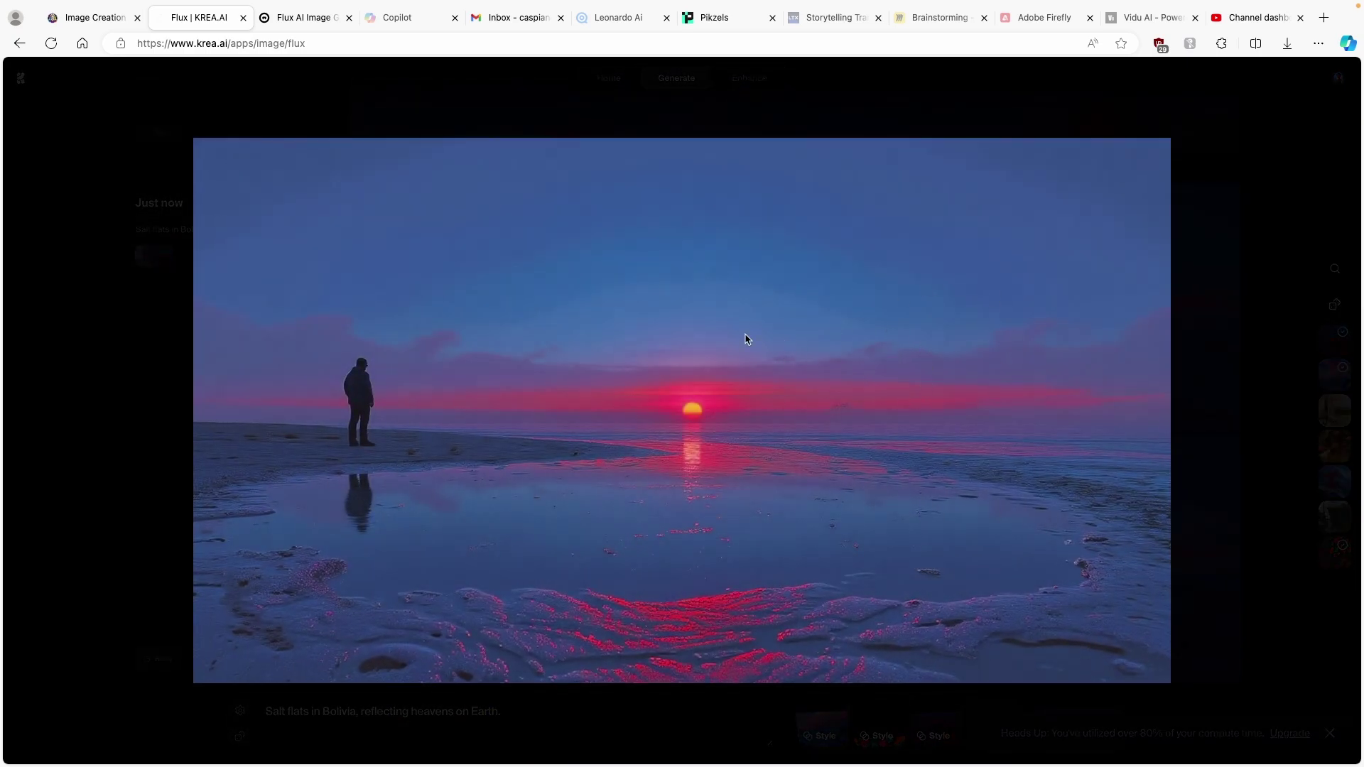
{"action": "left_click", "coordinate": [1242, 333]}
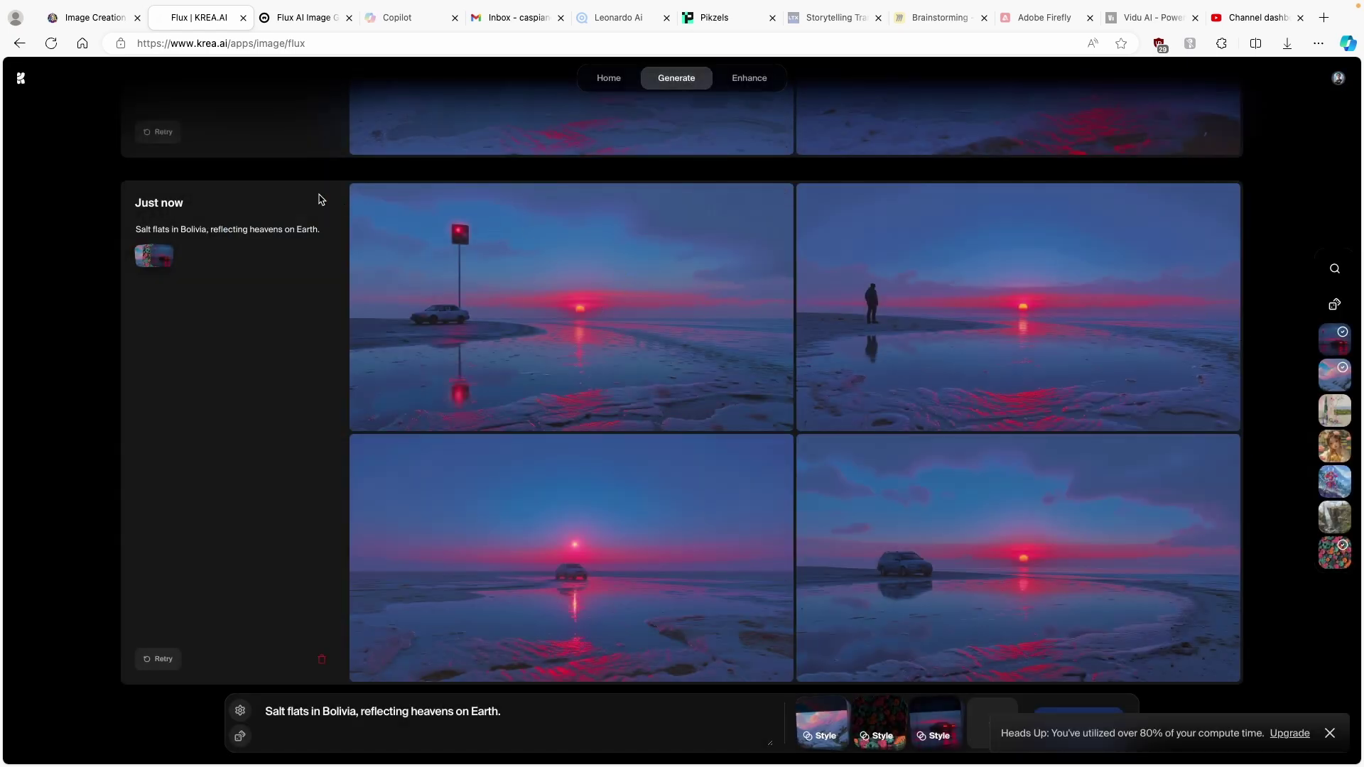
Switch to Leonardo.Ai, go back to its home page, and open the upgrade plans from the token balance
{"action": "left_click", "coordinate": [92, 30]}
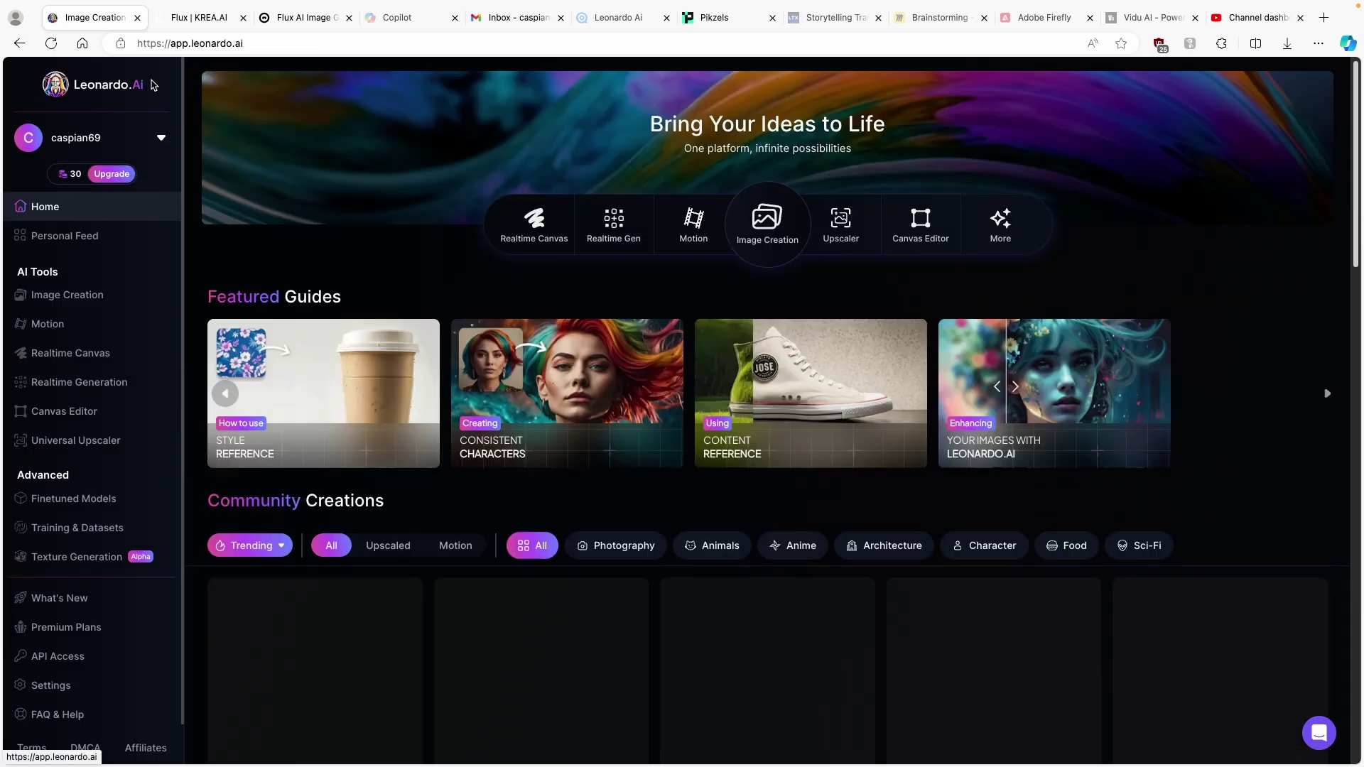
{"action": "left_click", "coordinate": [19, 76]}
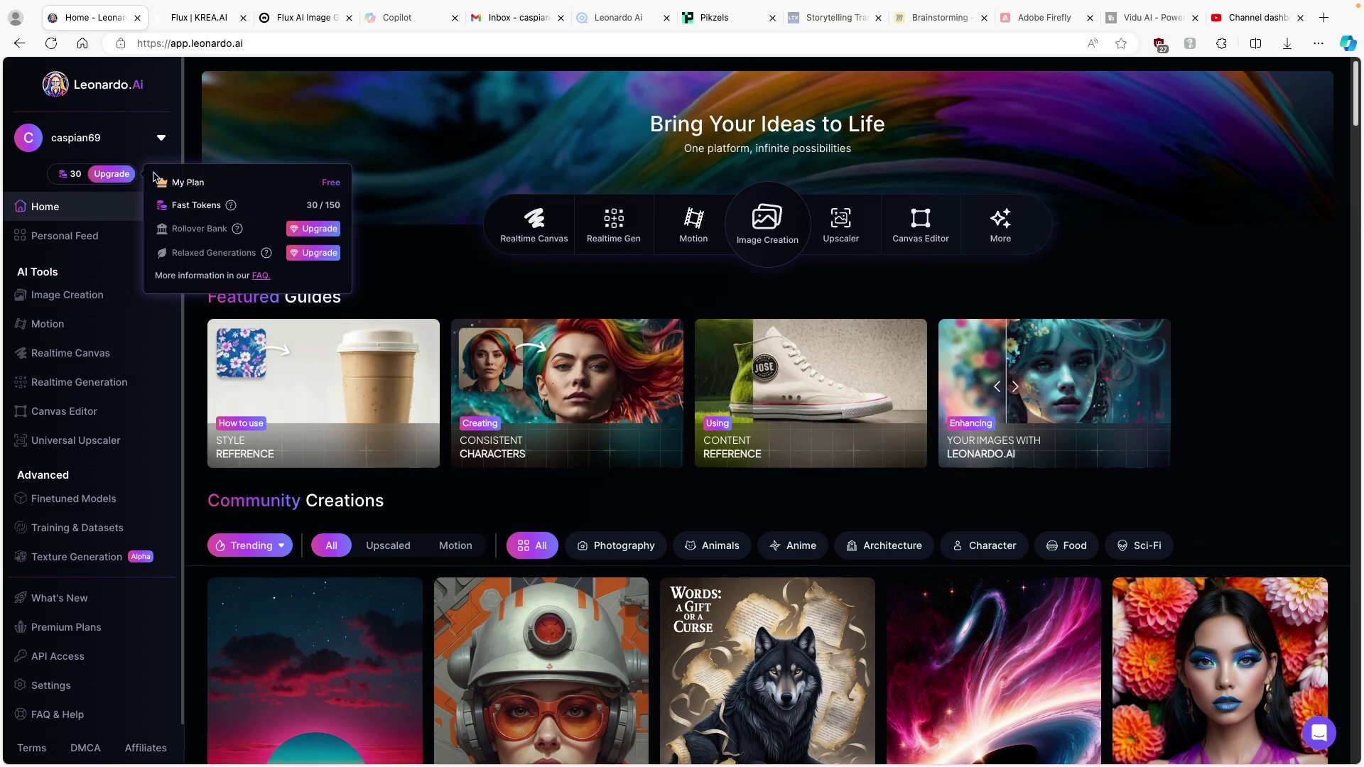
{"action": "left_click", "coordinate": [112, 173]}
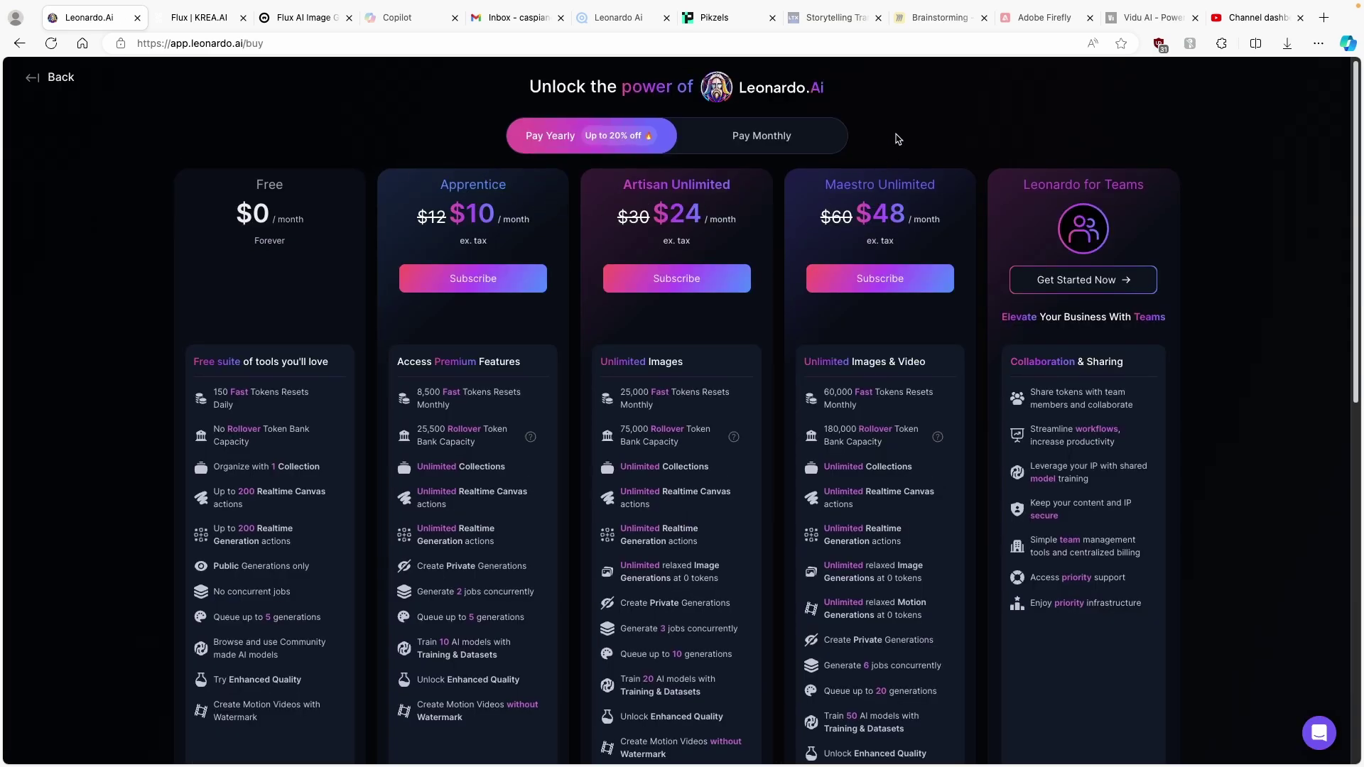
Examine the Maestro Unlimited plan on the pricing page, highlighting its monthly fast tokens, plan name and Enhanced Quality feature
{"action": "scroll", "coordinate": [897, 138], "scroll_direction": "down", "scroll_amount": 1}
{"action": "left_click_drag", "start_coordinate": [824, 299], "coordinate": [939, 310]}
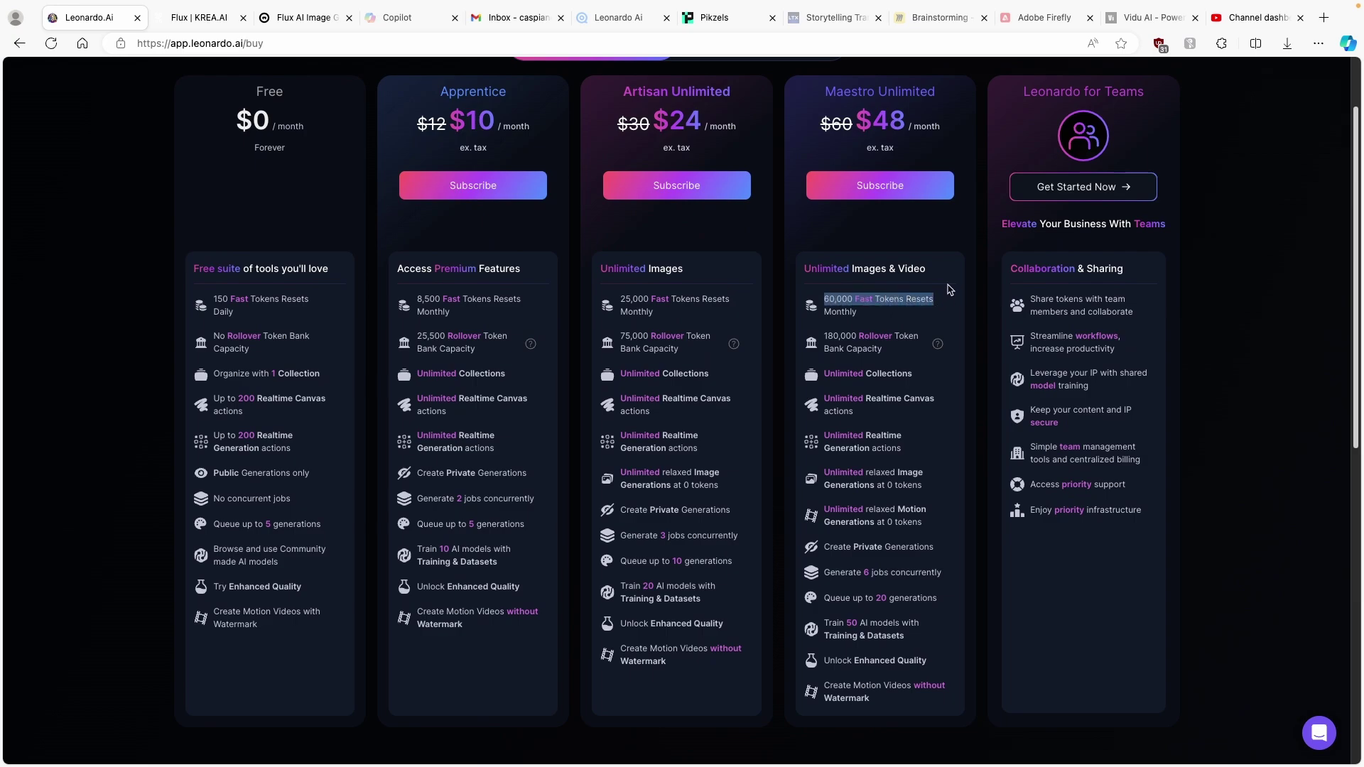
{"action": "scroll", "coordinate": [894, 105], "scroll_direction": "up", "scroll_amount": 1}
{"action": "left_click_drag", "start_coordinate": [826, 131], "coordinate": [937, 134]}
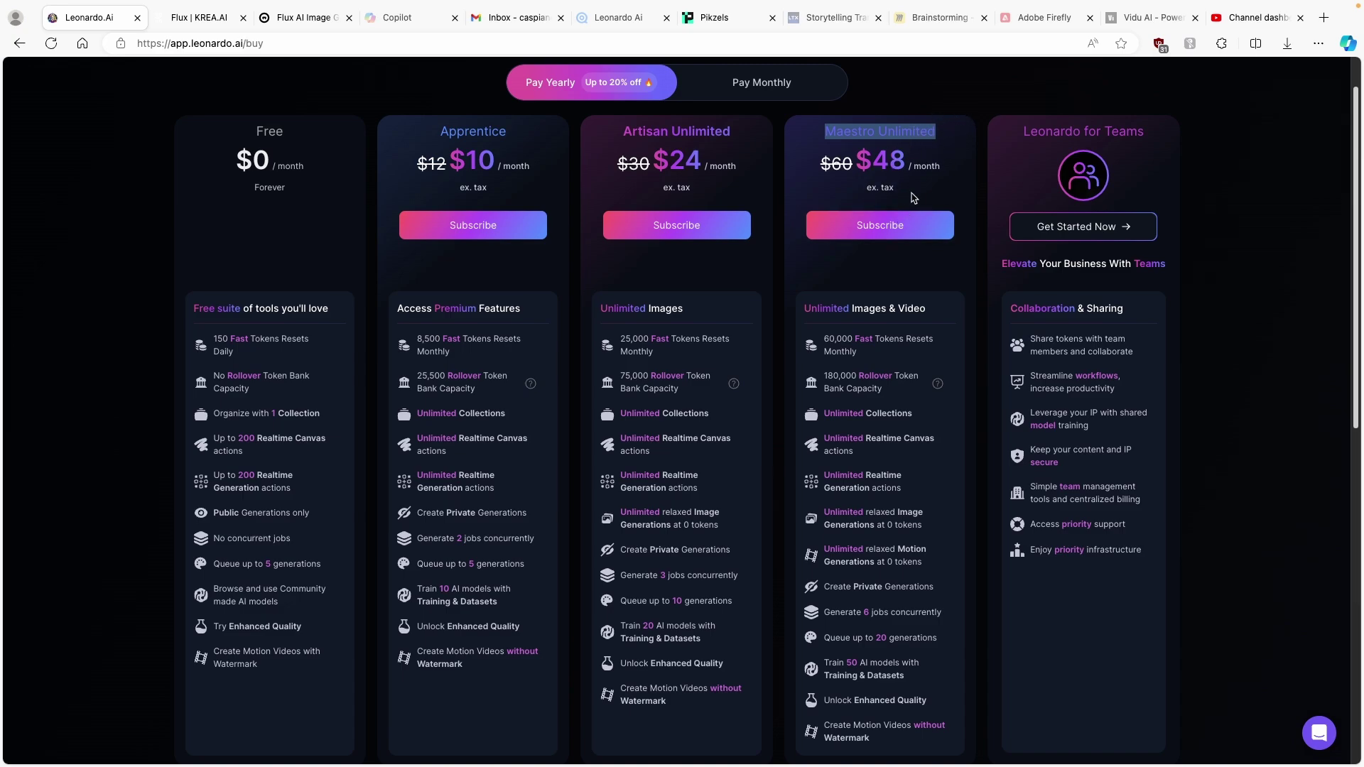
{"action": "scroll", "coordinate": [891, 216], "scroll_direction": "down", "scroll_amount": 1}
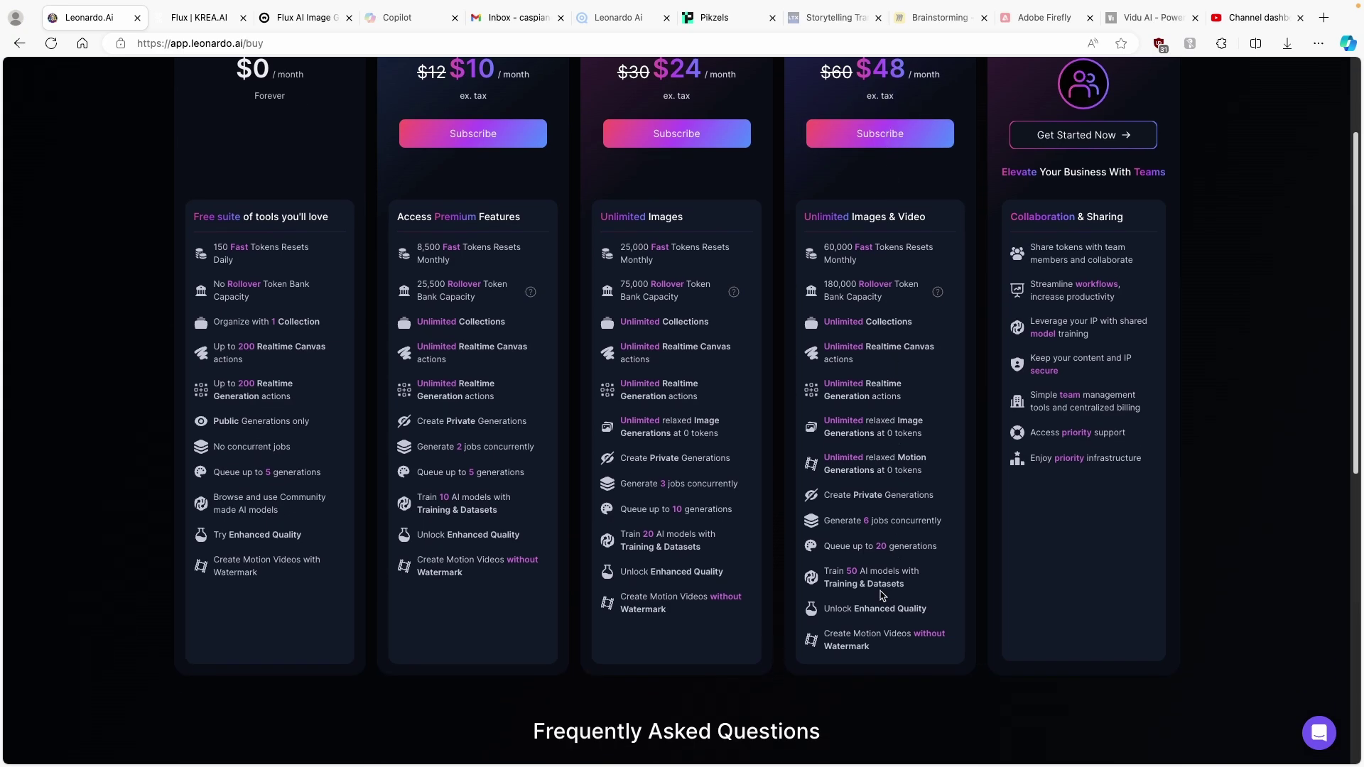
{"action": "left_click_drag", "start_coordinate": [825, 614], "coordinate": [935, 618]}
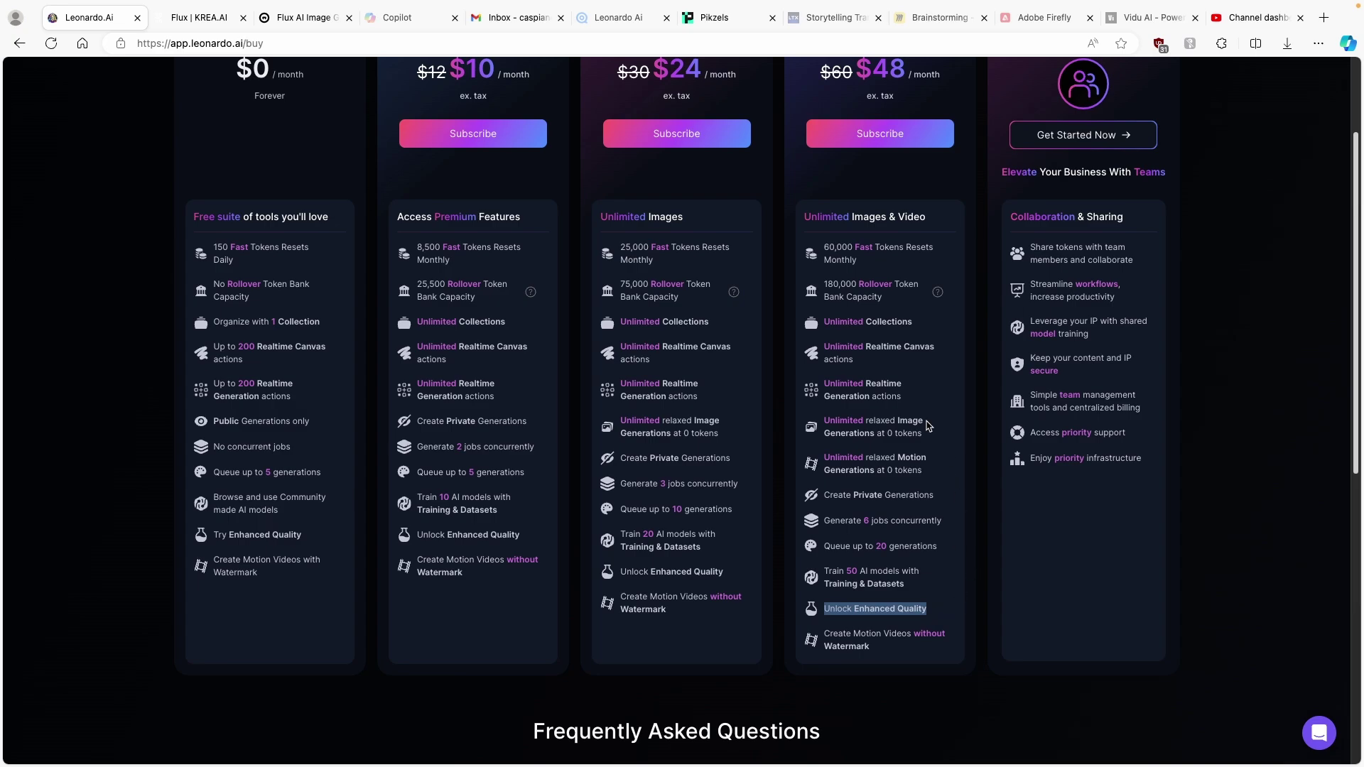
{"action": "scroll", "coordinate": [927, 425], "scroll_direction": "up", "scroll_amount": 2}
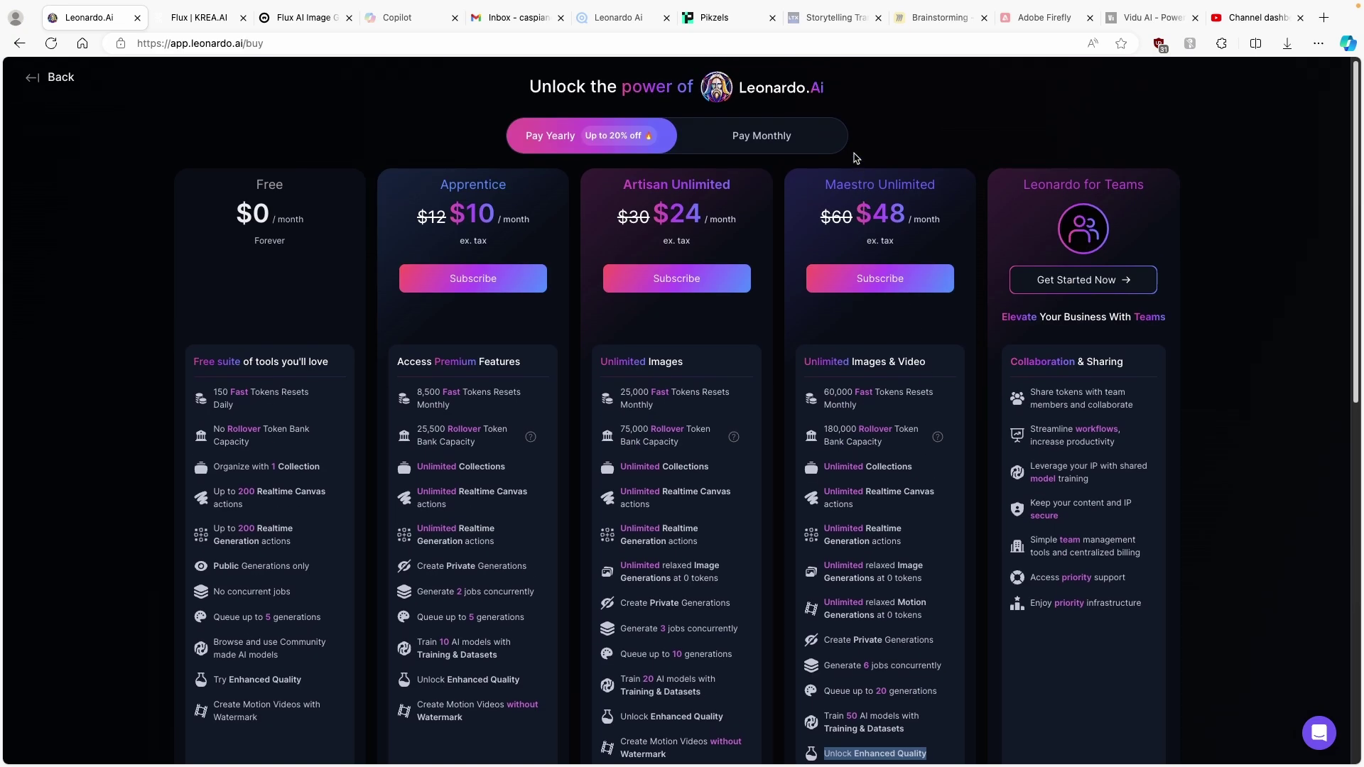